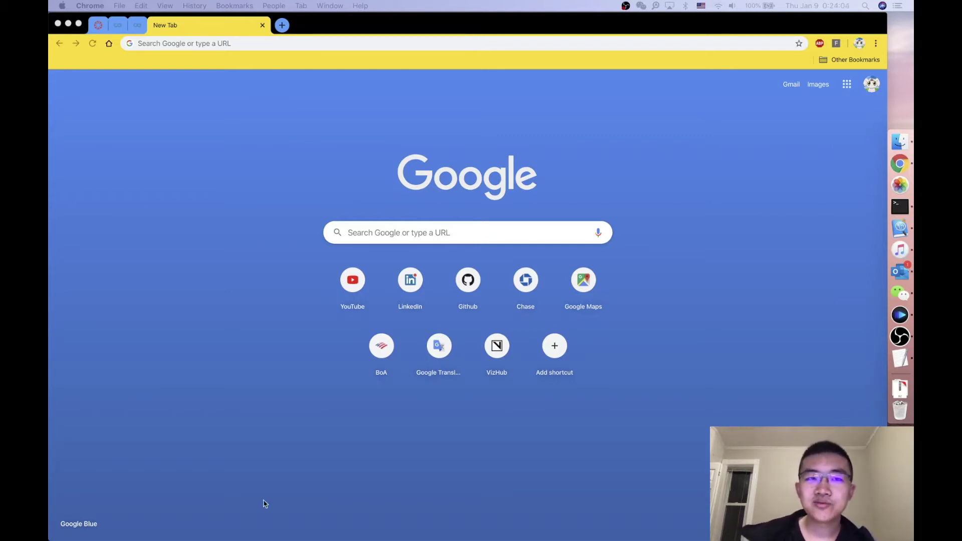
Step: Search the web for 'google cloud' and open the sponsored Google Cloud result in a new tab
left_click(303, 44)
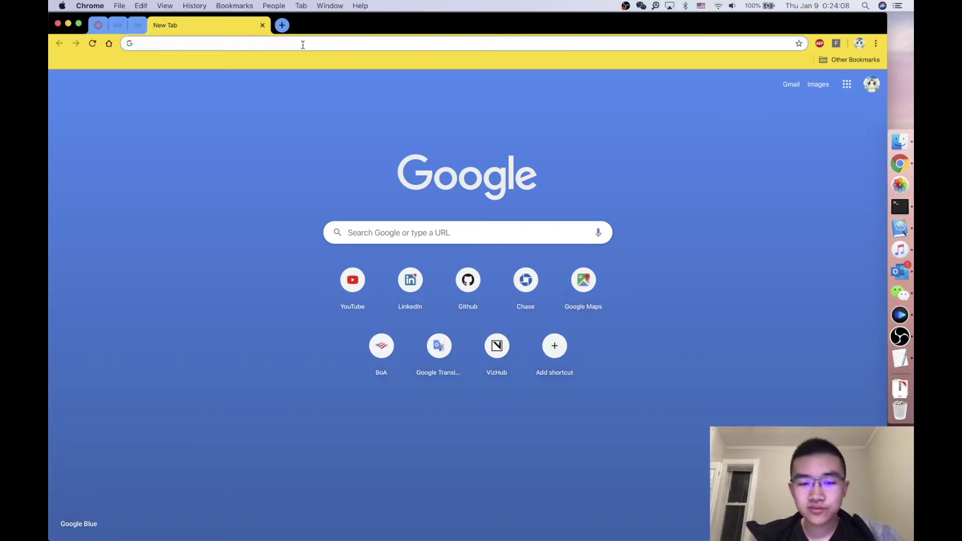
type("google")
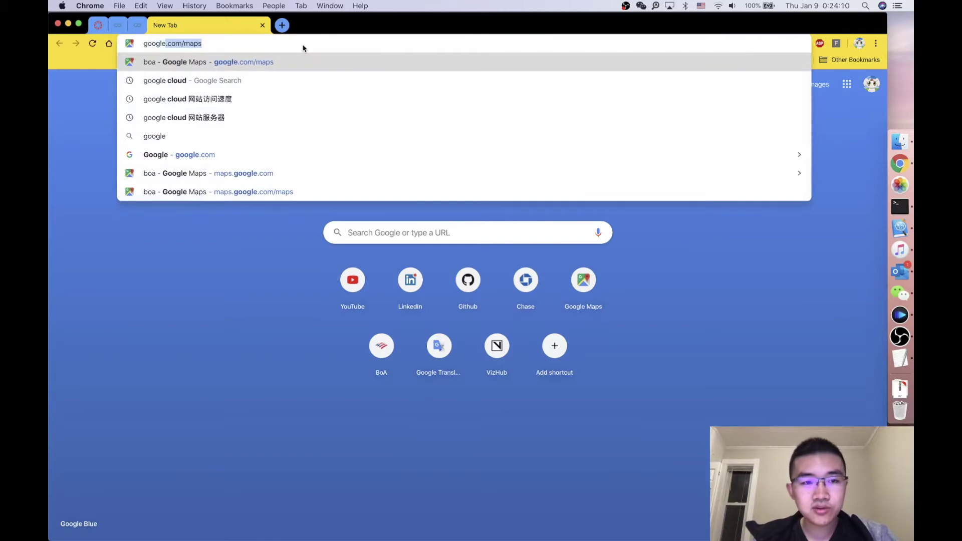
type(" cloud")
key("Return")
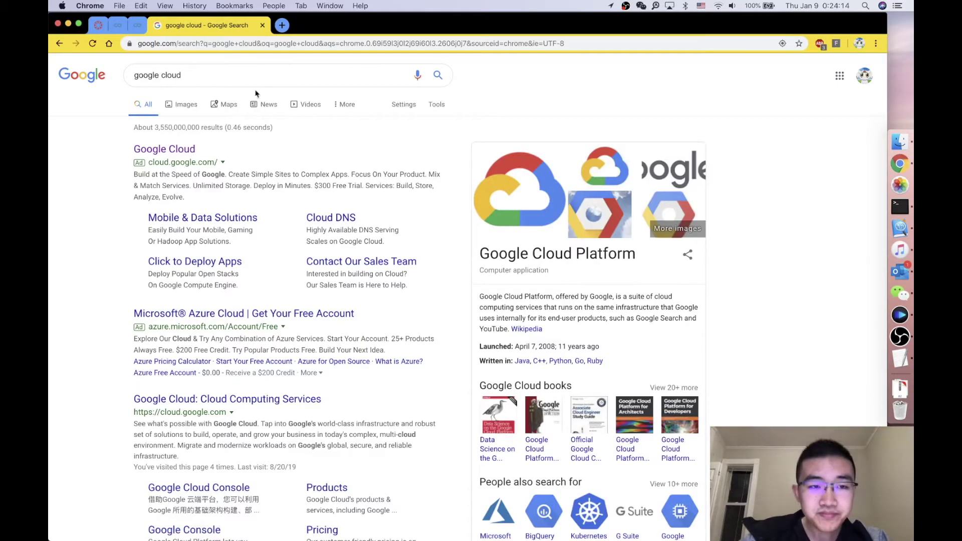
left_click(183, 152)
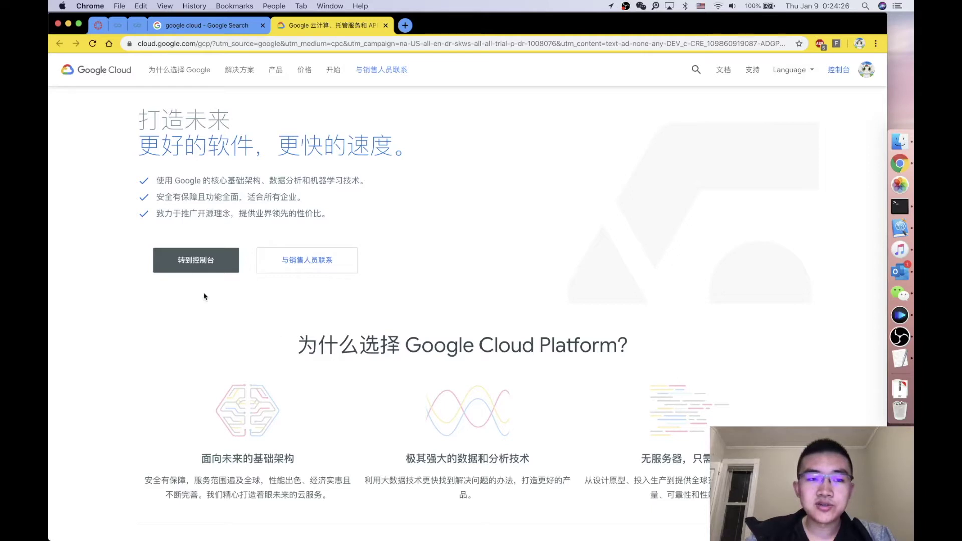
Step: Open the 控制台 (Console) dashboard for My Project from the Google Cloud homepage
left_click(840, 72)
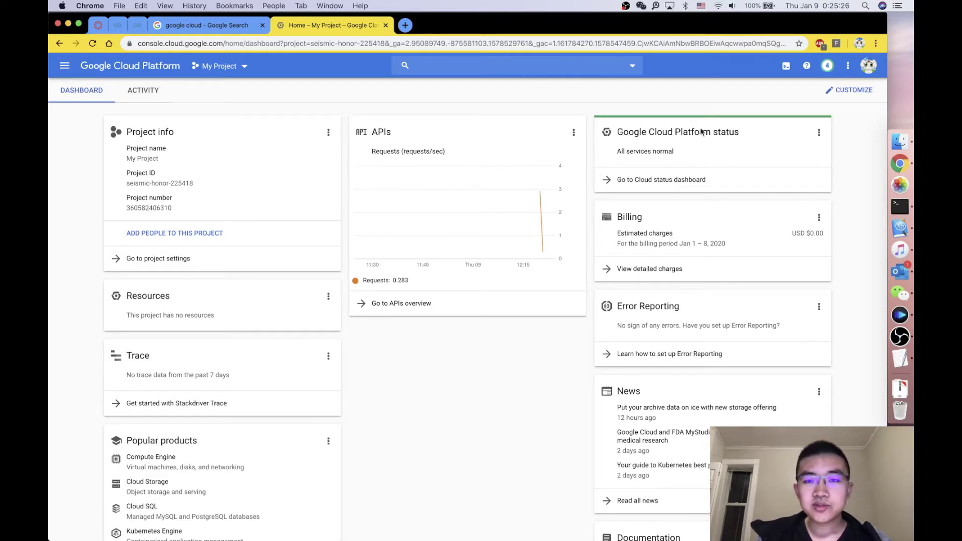
Step: From Compute Engine > VM instances, start a new instance and select the default name instance-1
left_click(63, 65)
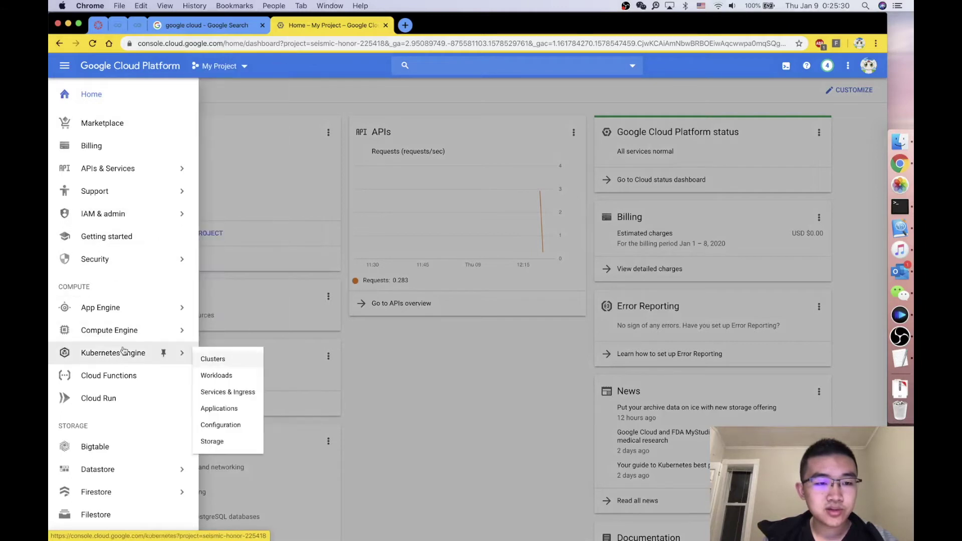
mouse_move(128, 335)
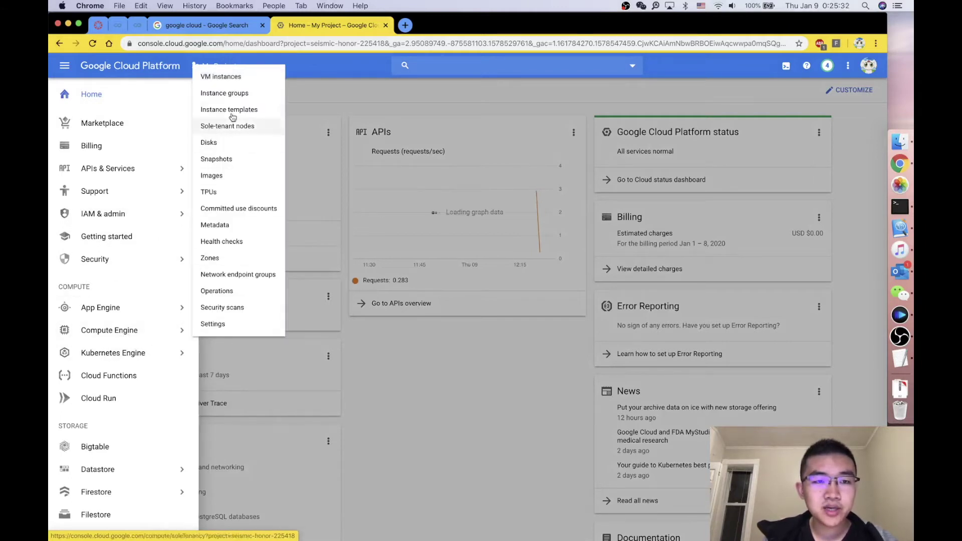
left_click(230, 84)
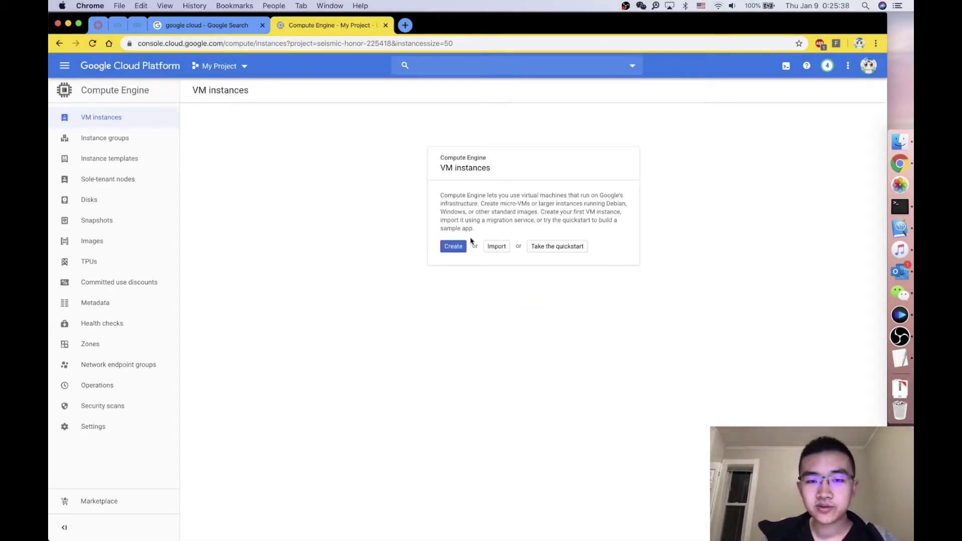
left_click(458, 247)
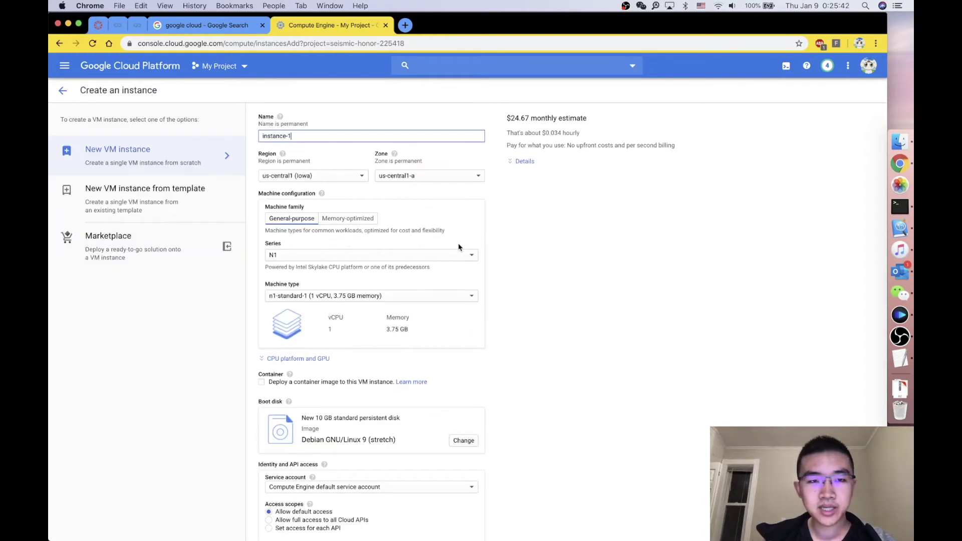
scroll(351, 218, "down", 5)
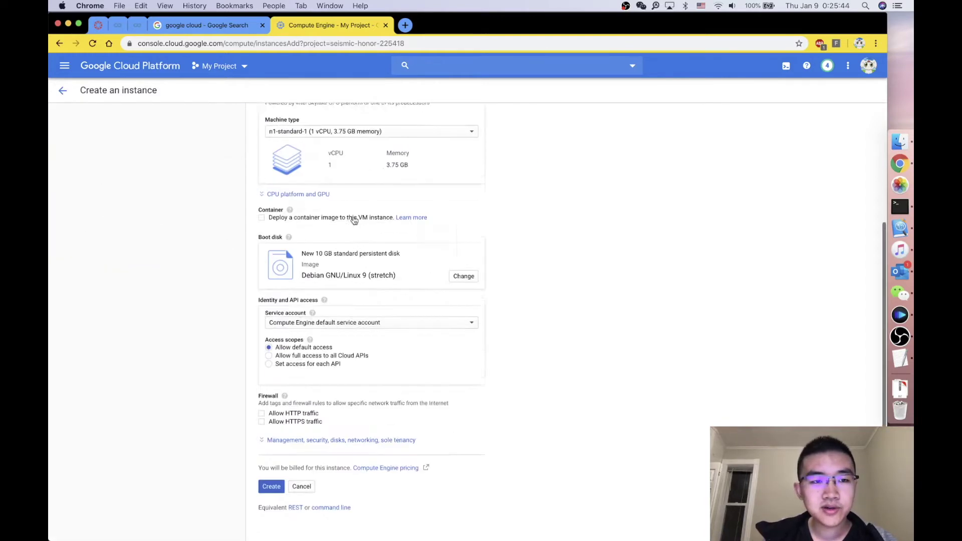
scroll(353, 215, "up", 5)
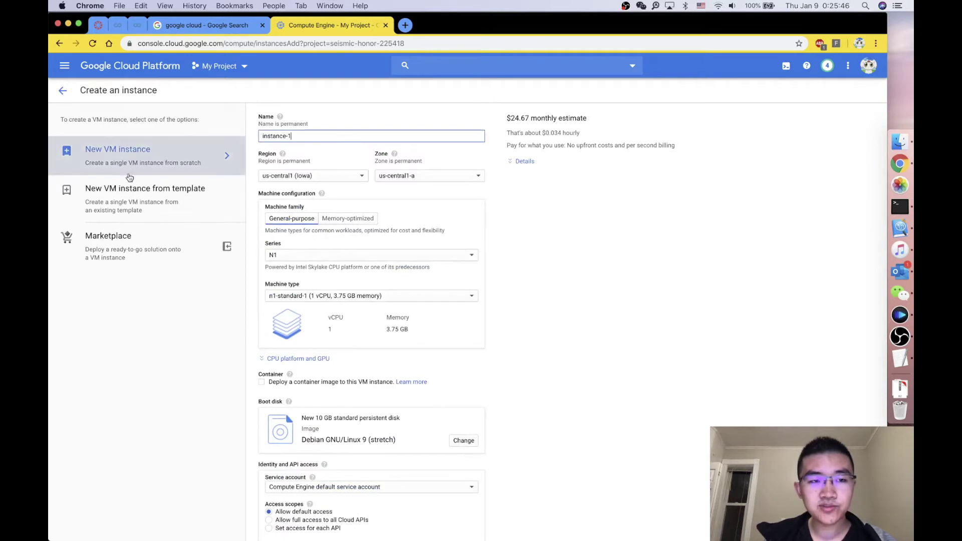
triple_click(315, 136)
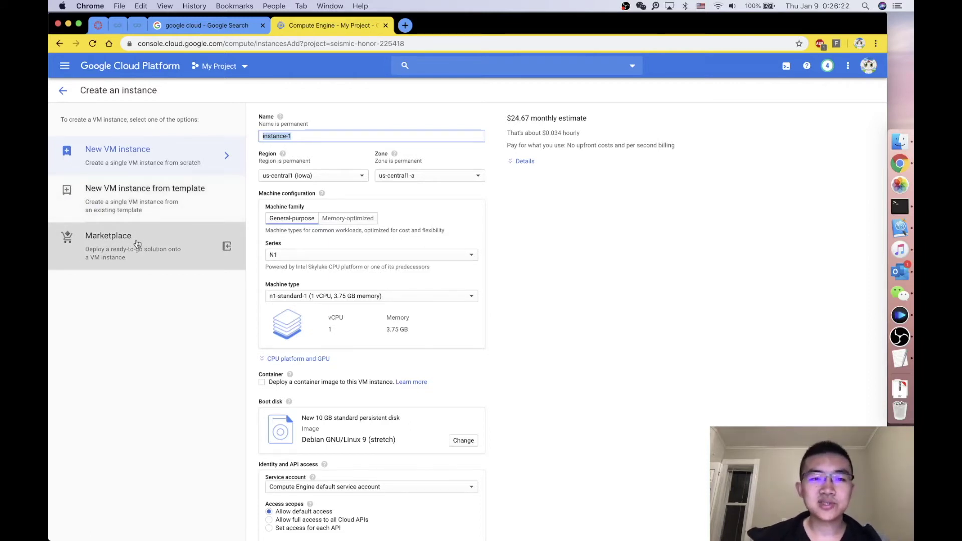
left_click(125, 156)
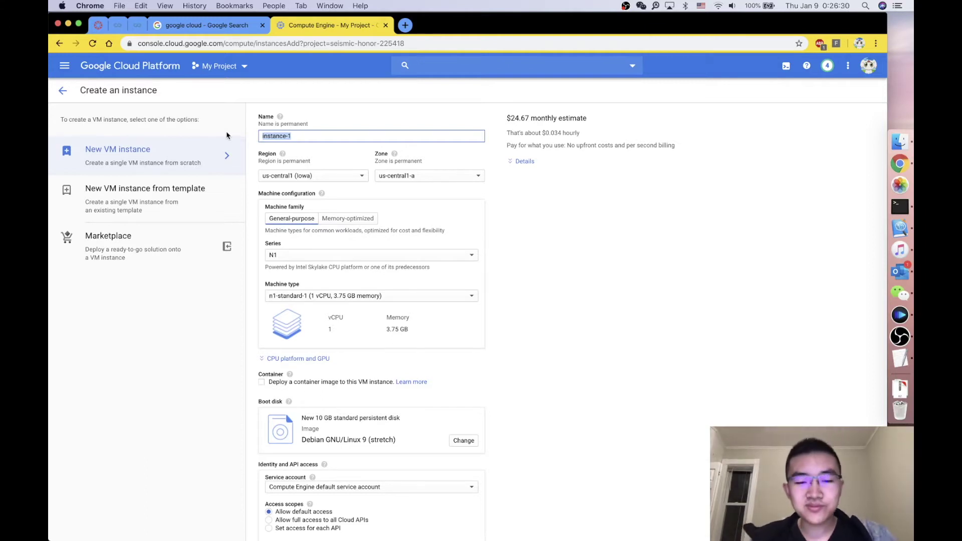
Step: Name the VM 'website' and pick region asia-east1 (Taiwan), keeping zone asia-east1-b
type("website")
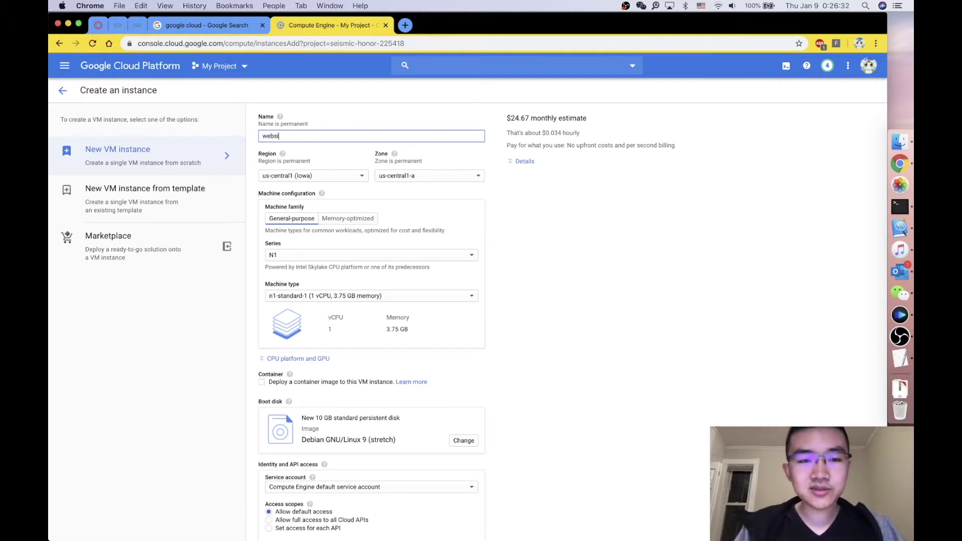
left_click(303, 176)
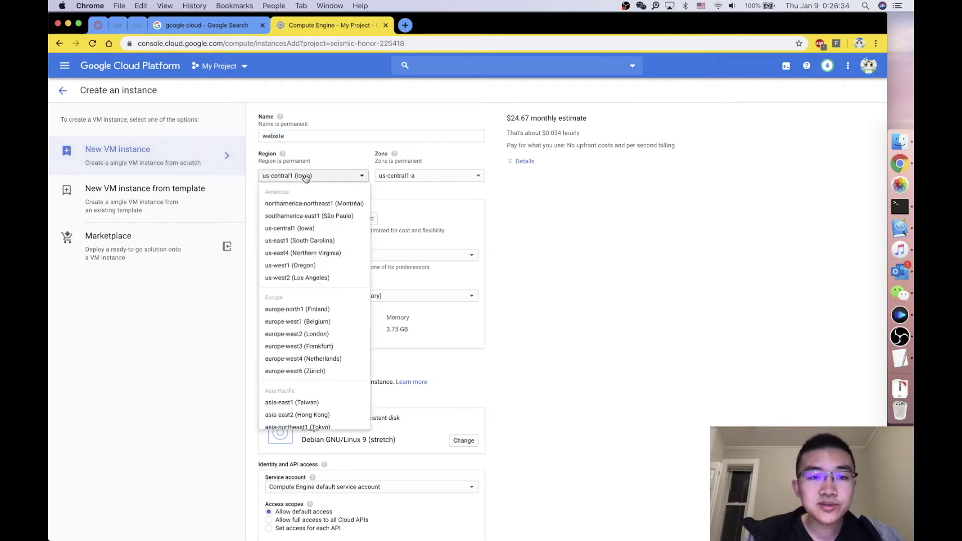
scroll(305, 244, "down", 3)
scroll(305, 244, "down", 5)
scroll(306, 244, "up", 6)
scroll(305, 245, "down", 3)
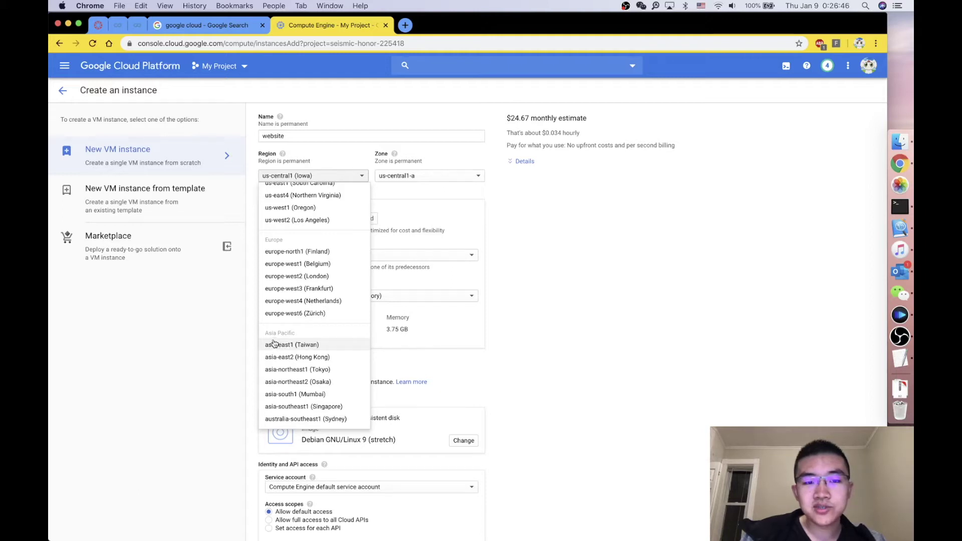
left_click(305, 347)
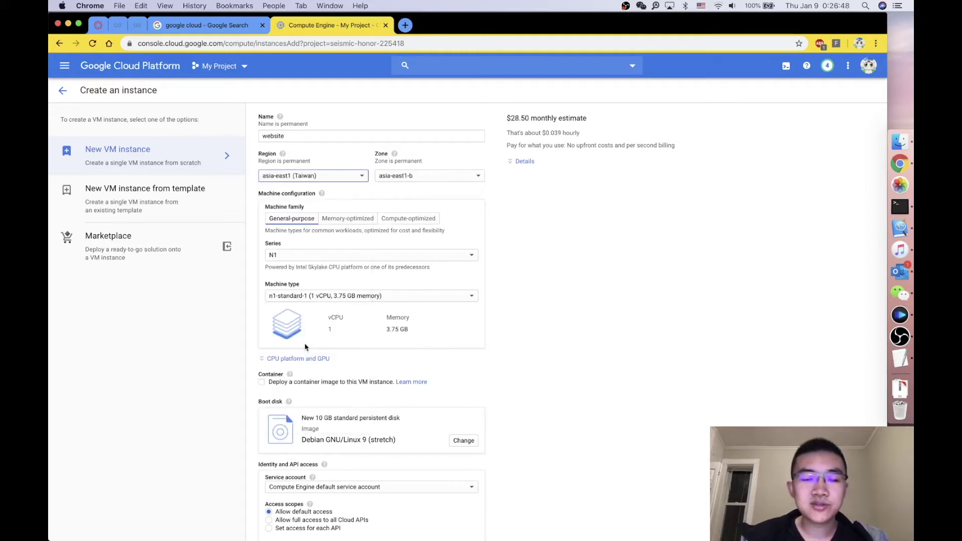
left_click(482, 181)
left_click(484, 181)
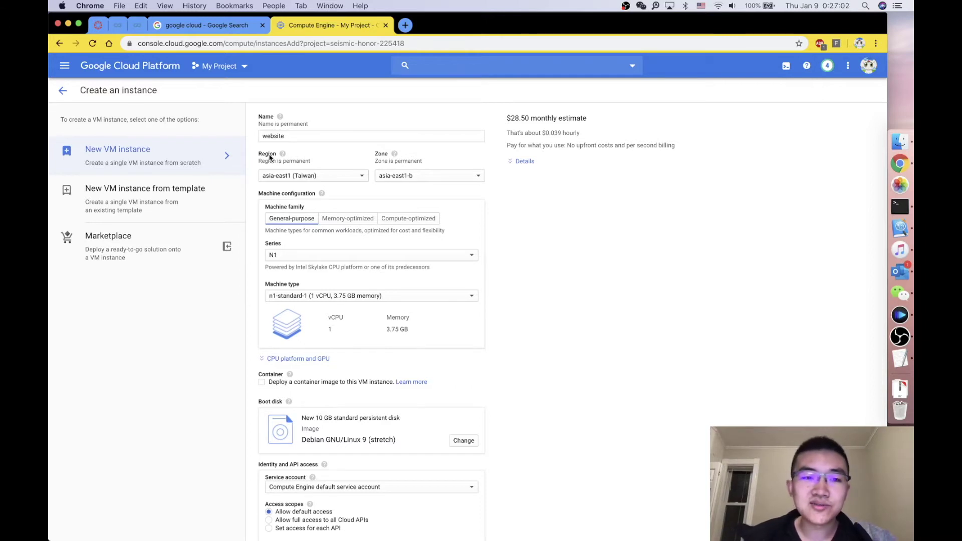
scroll(313, 254, "down", 1)
scroll(312, 254, "up", 1)
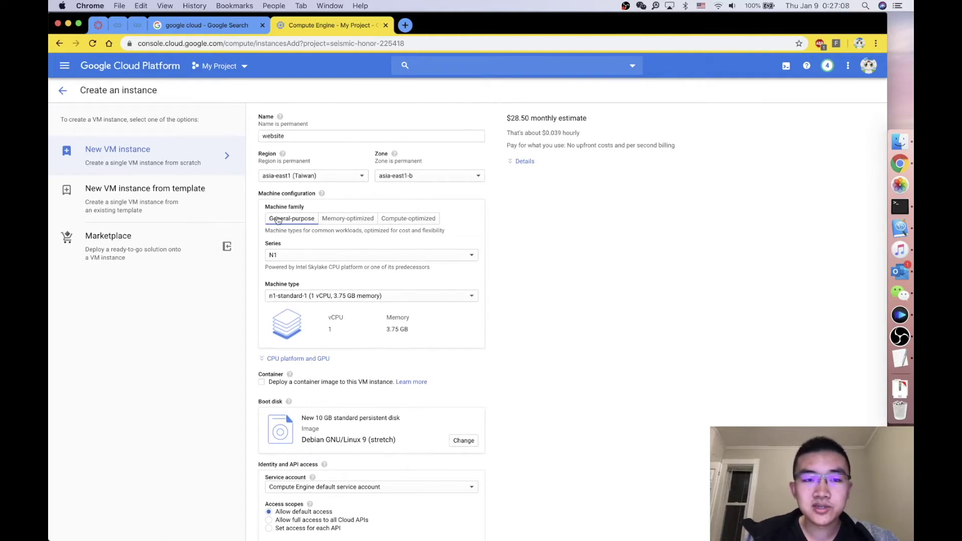
scroll(280, 227, "down", 2)
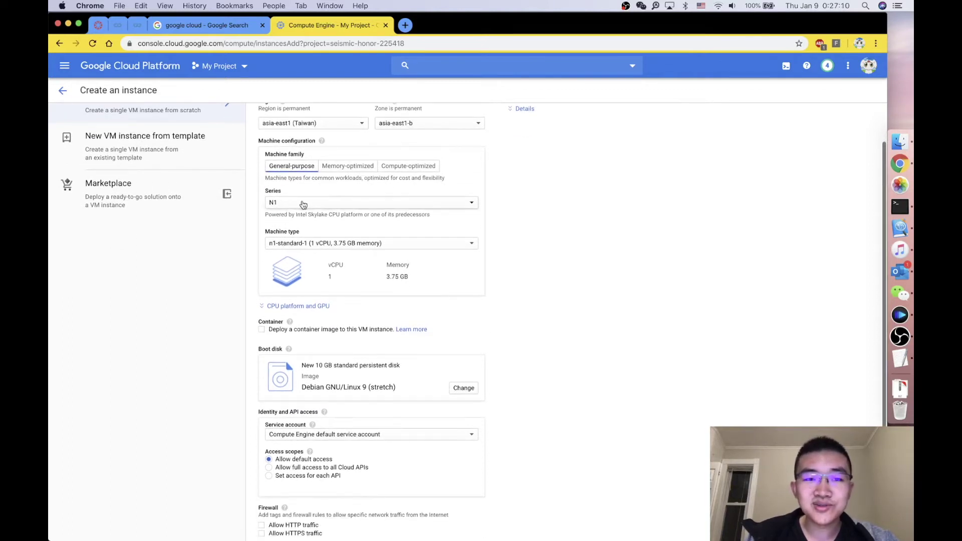
left_click(303, 203)
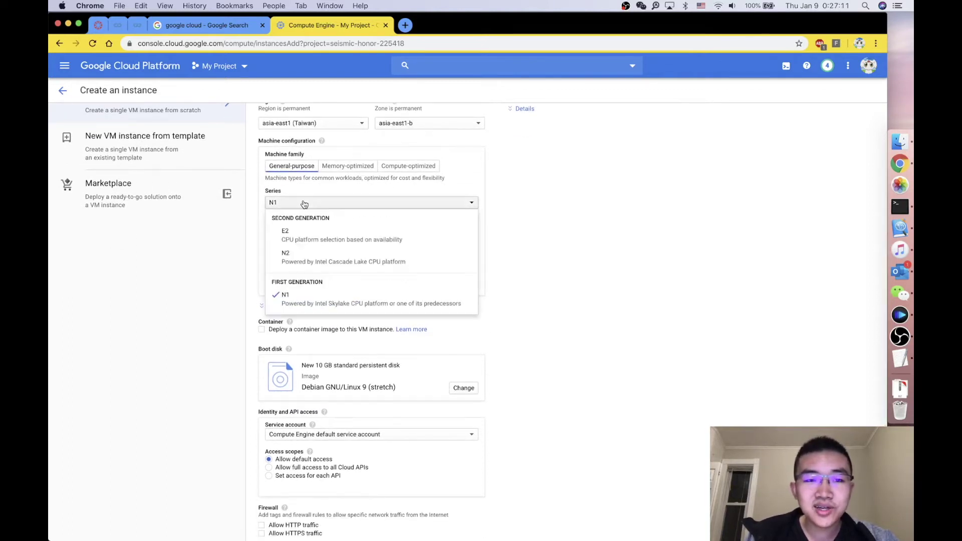
left_click(502, 263)
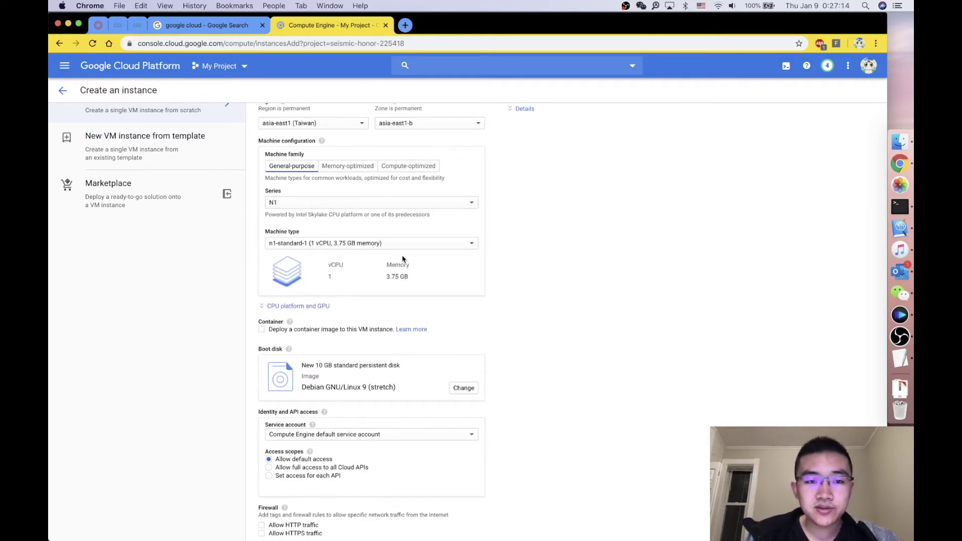
left_click(298, 244)
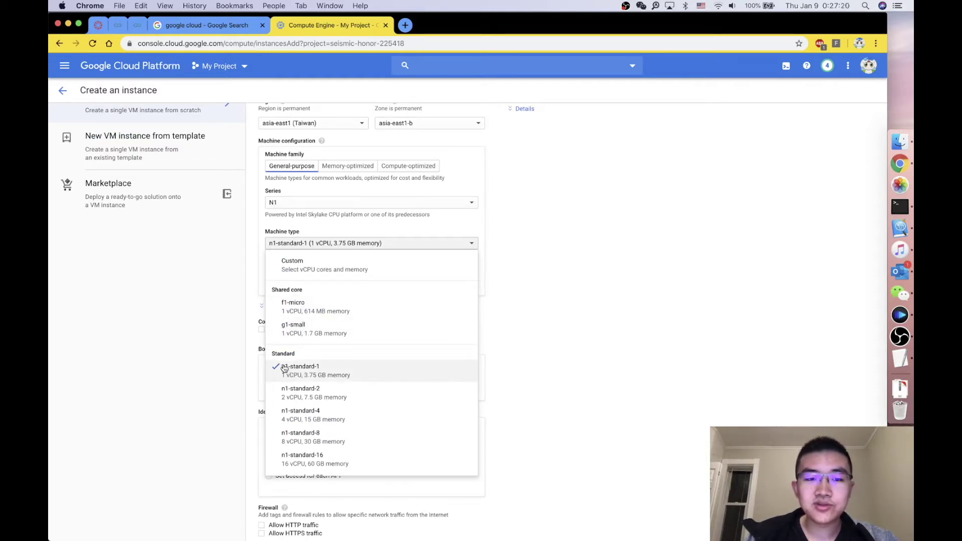
left_click(564, 311)
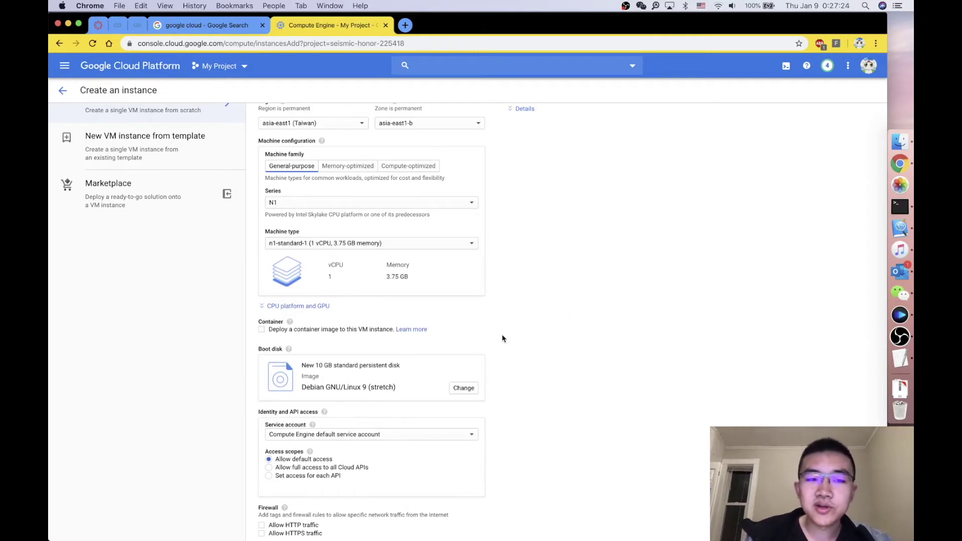
scroll(503, 338, "down", 2)
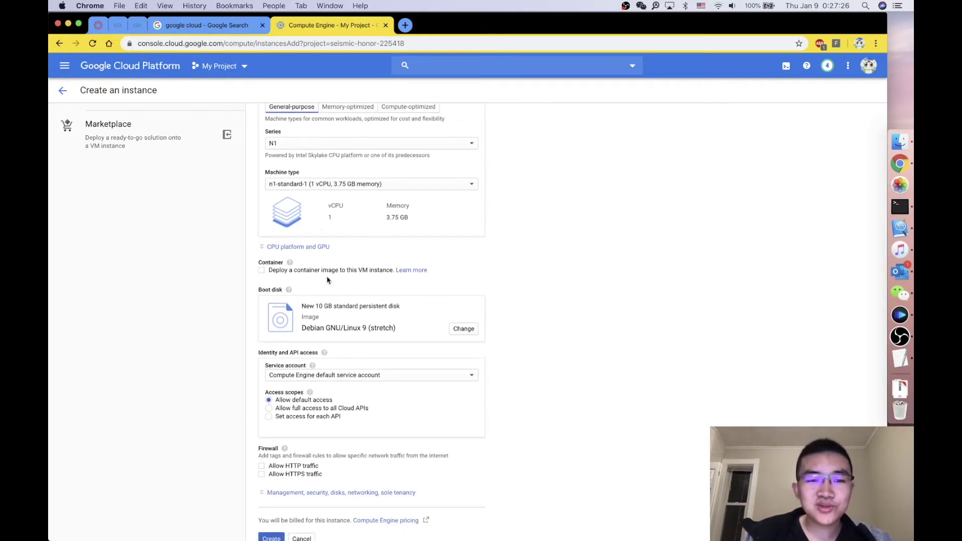
scroll(327, 279, "down", 1)
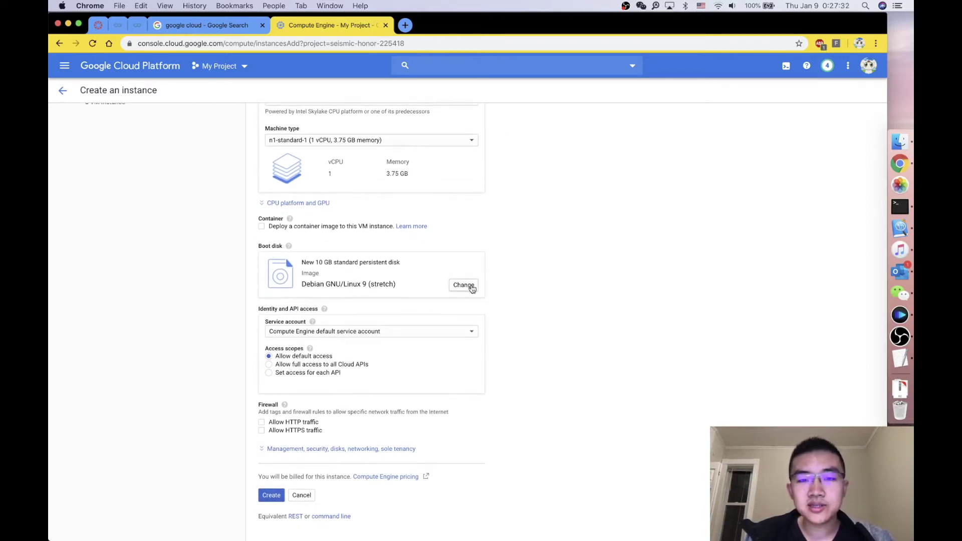
Step: Replace the Debian 9 boot disk image with Ubuntu 18.04 LTS
left_click(471, 286)
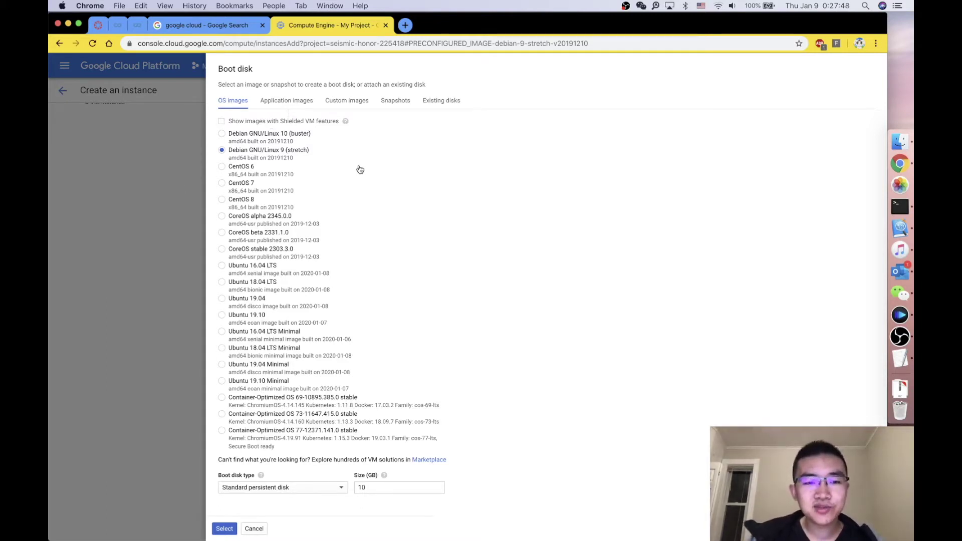
left_click(264, 285)
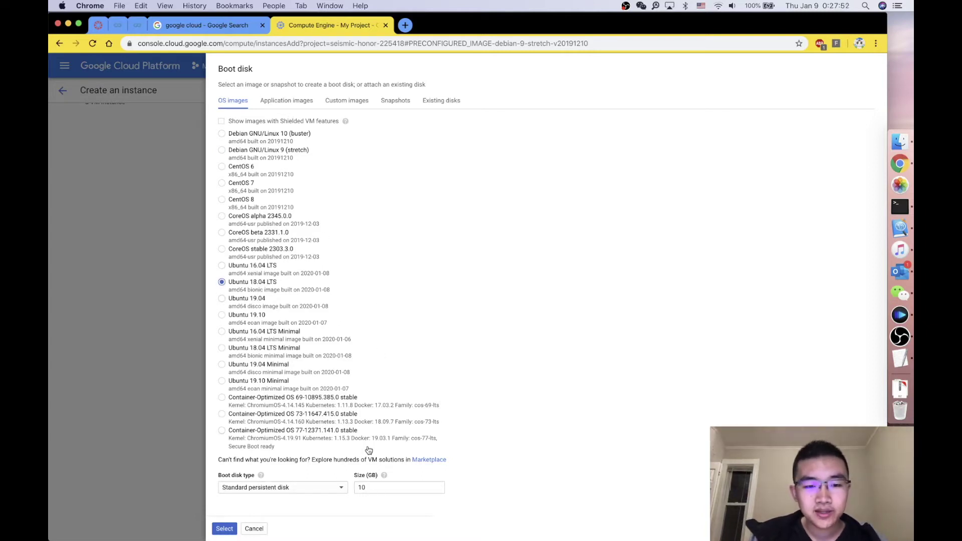
left_click(215, 532)
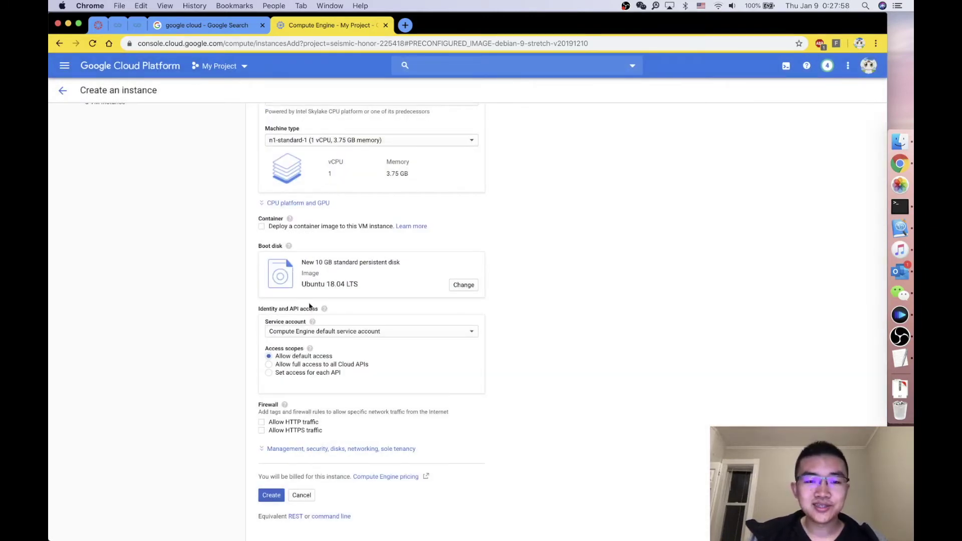
Step: Allow both HTTP and HTTPS traffic in the VM's firewall settings
scroll(320, 346, "down", 1)
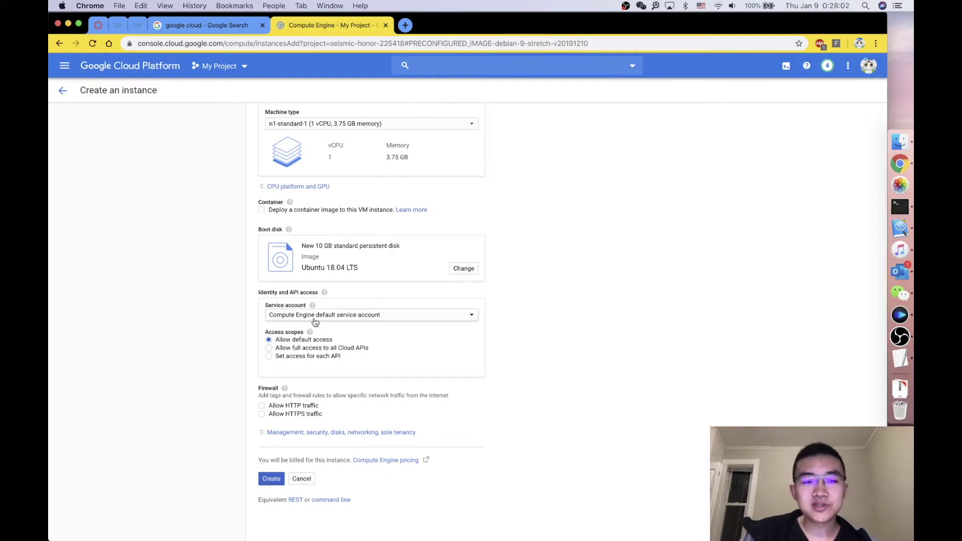
left_click(281, 407)
left_click(281, 416)
Step: Review the management, security, disks and networking options, then create the website instance
left_click(371, 432)
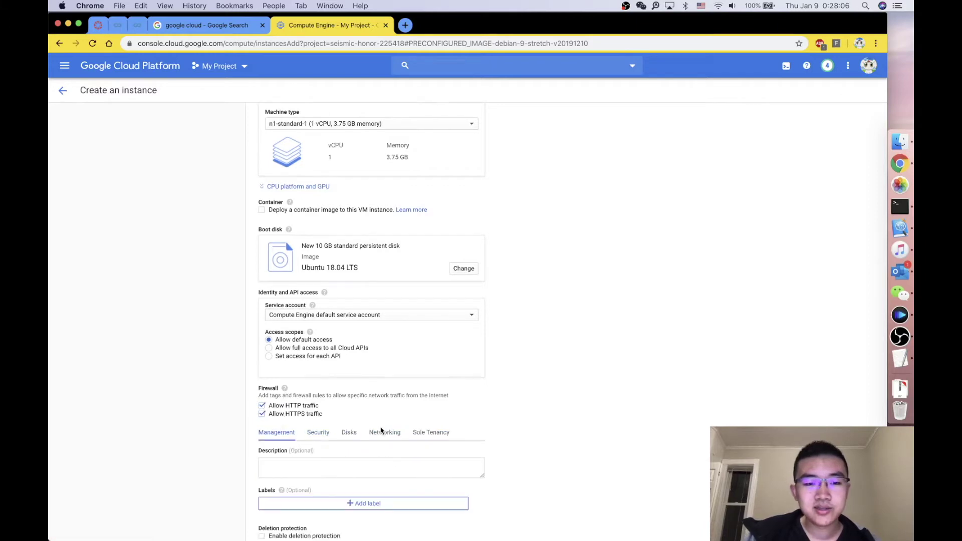
scroll(327, 468, "down", 5)
scroll(326, 468, "down", 20)
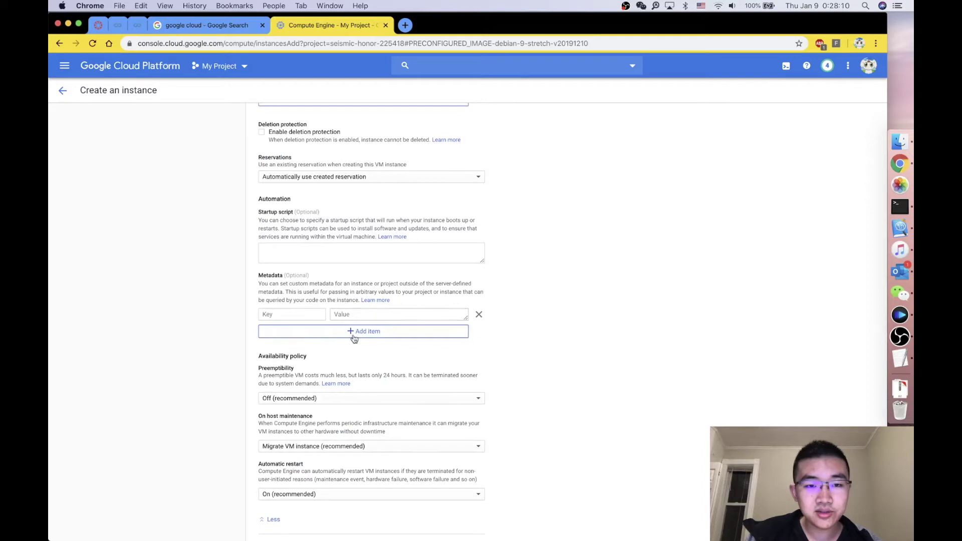
scroll(315, 325, "down", 5)
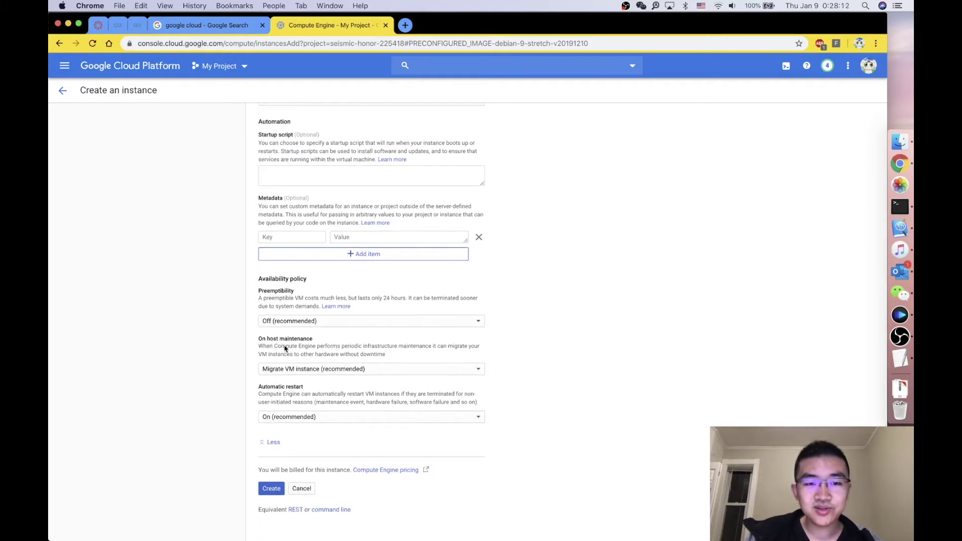
scroll(279, 248, "up", 20)
scroll(302, 228, "down", 20)
scroll(302, 228, "down", 15)
left_click(272, 478)
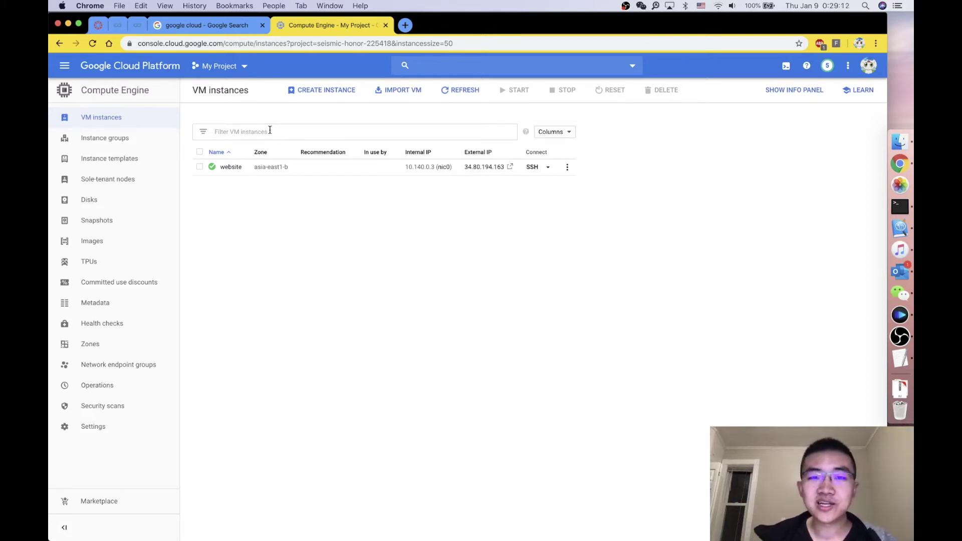
Step: Go to VPC network > External IP addresses through the console's navigation menu
left_click(66, 66)
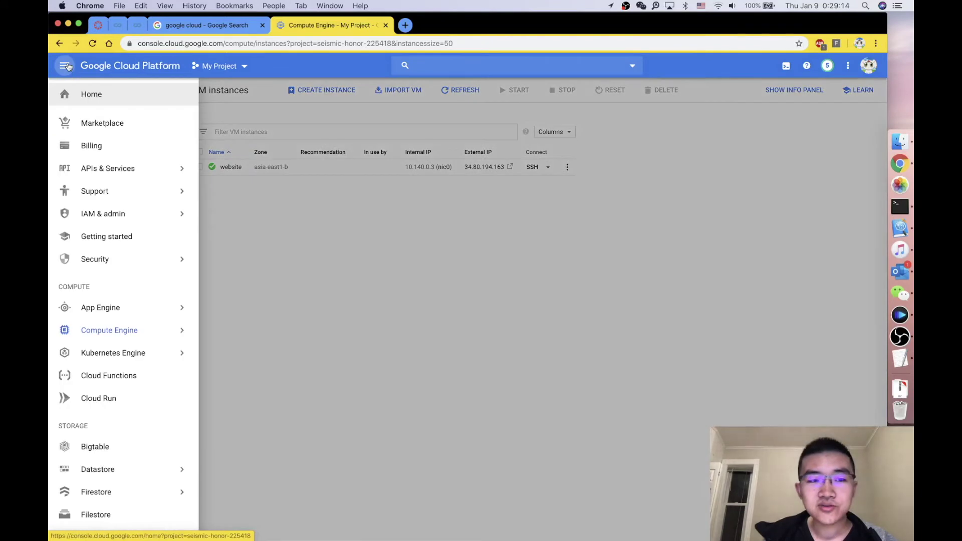
scroll(104, 260, "down", 10)
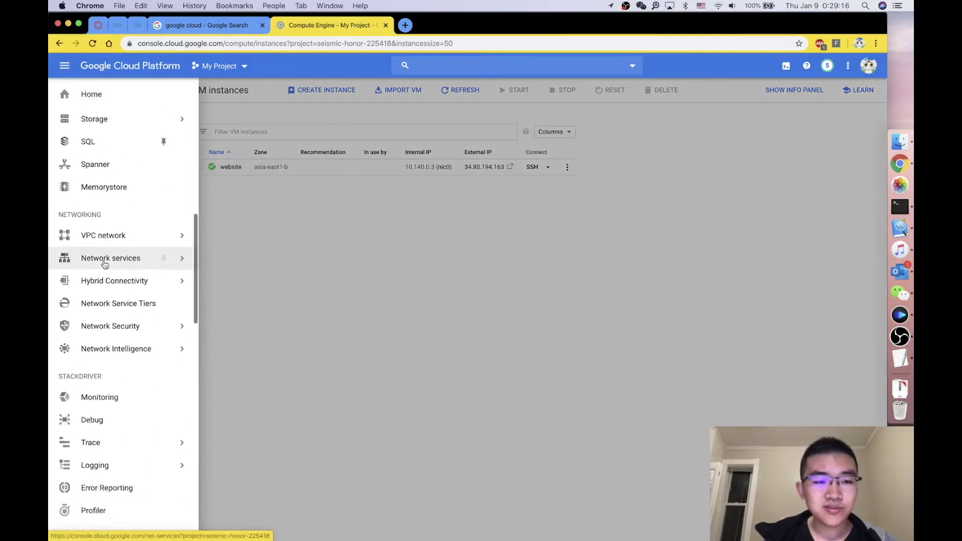
scroll(104, 264, "down", 5)
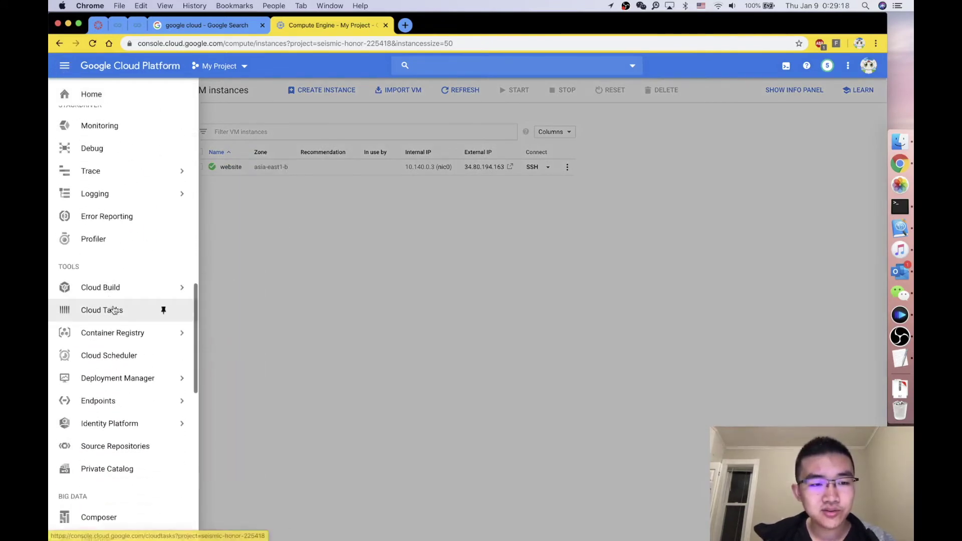
scroll(122, 300, "down", 8)
scroll(124, 297, "down", 5)
scroll(124, 297, "up", 15)
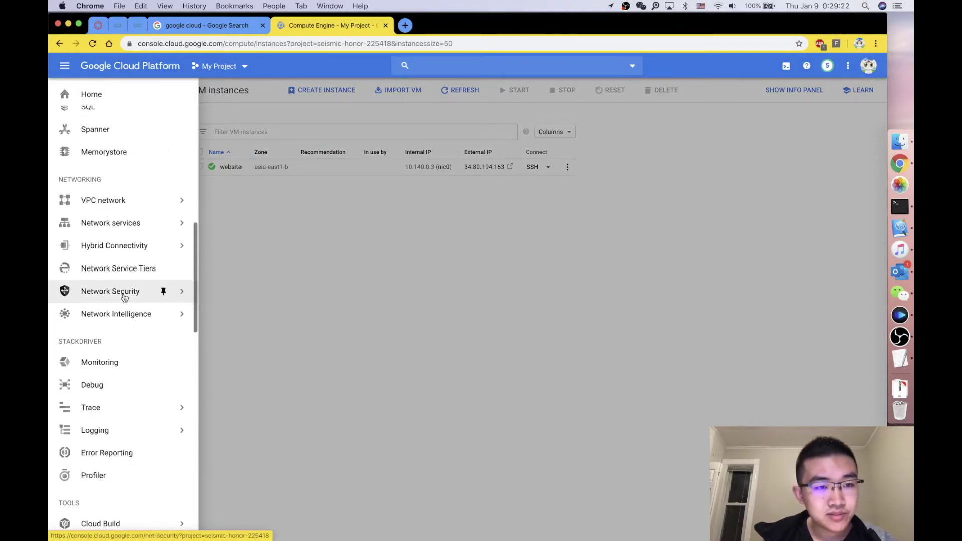
scroll(124, 298, "up", 1)
mouse_move(133, 231)
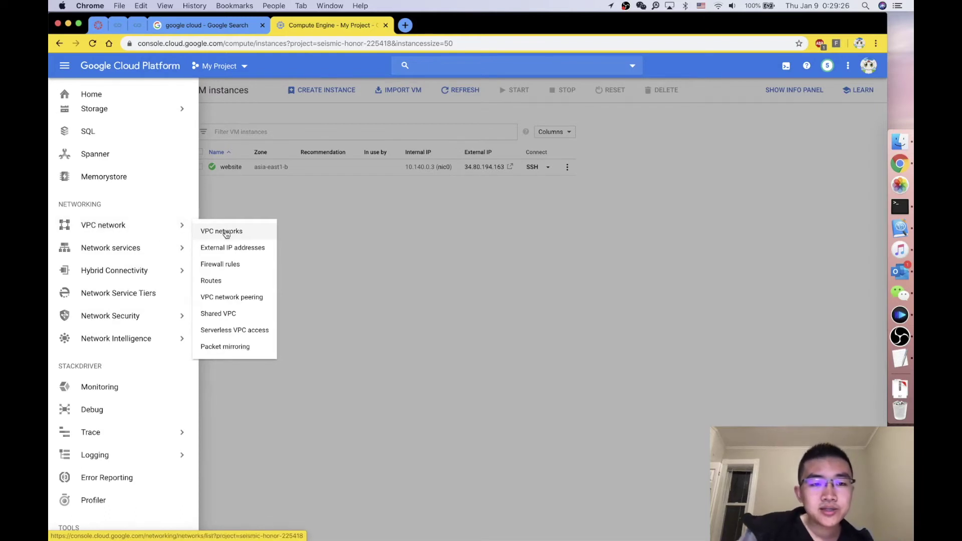
left_click(231, 249)
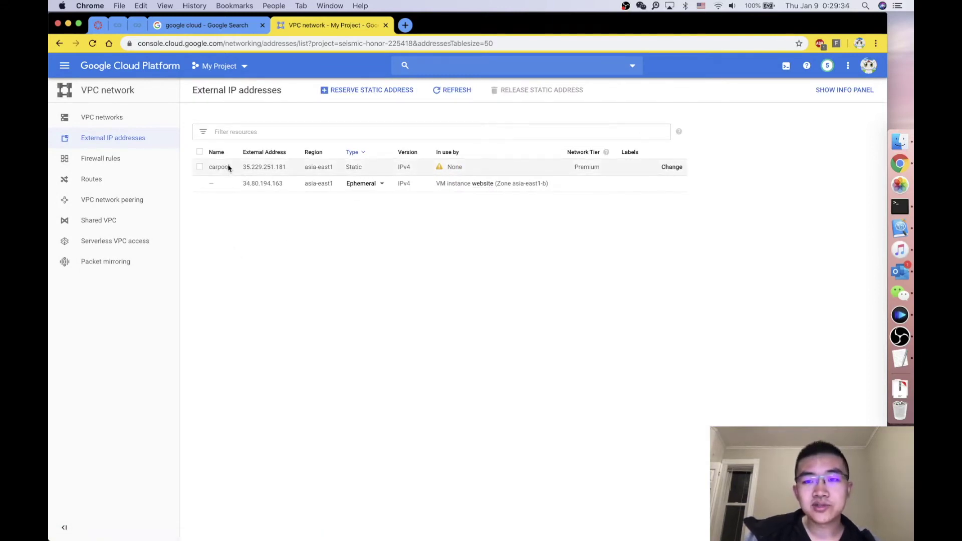
Step: Select the unused carpool static address, release it and confirm the deletion
left_click(200, 168)
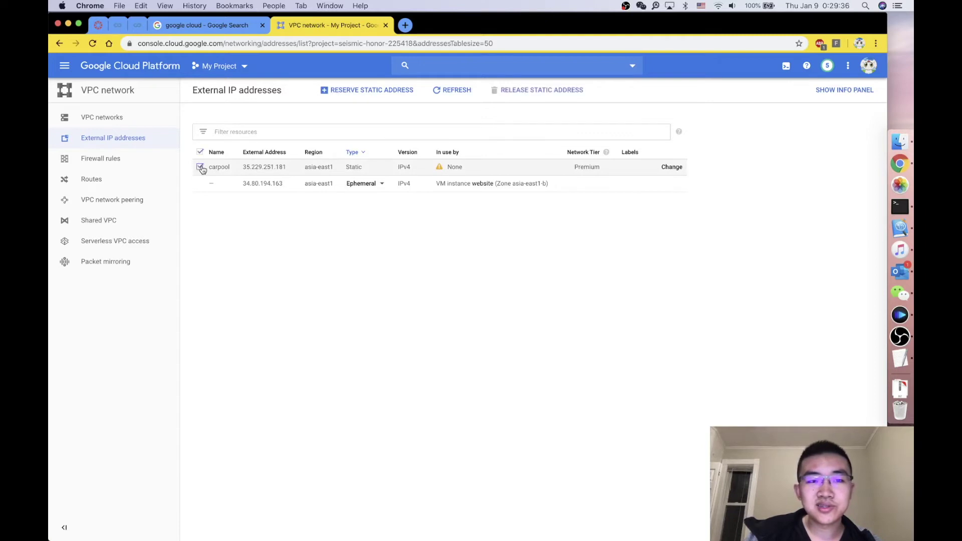
left_click(507, 91)
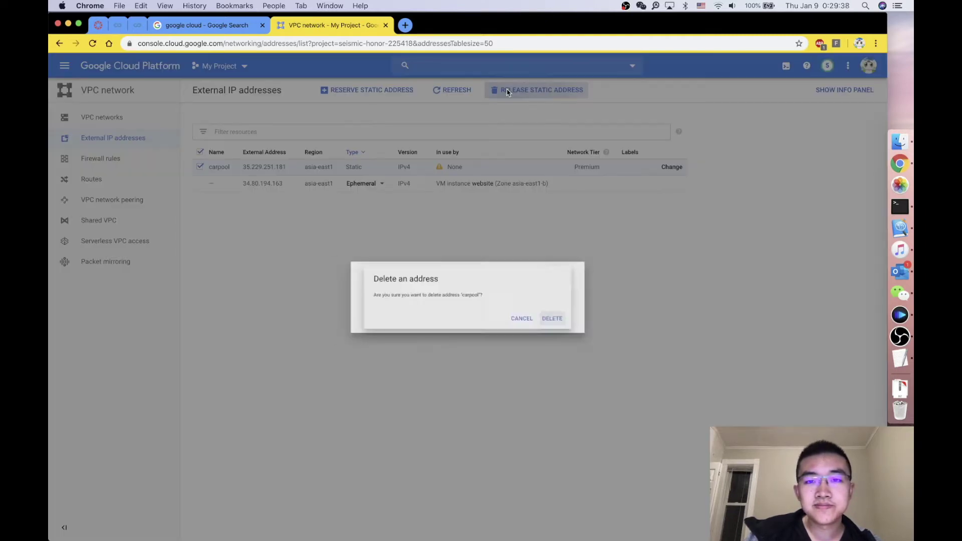
left_click(574, 323)
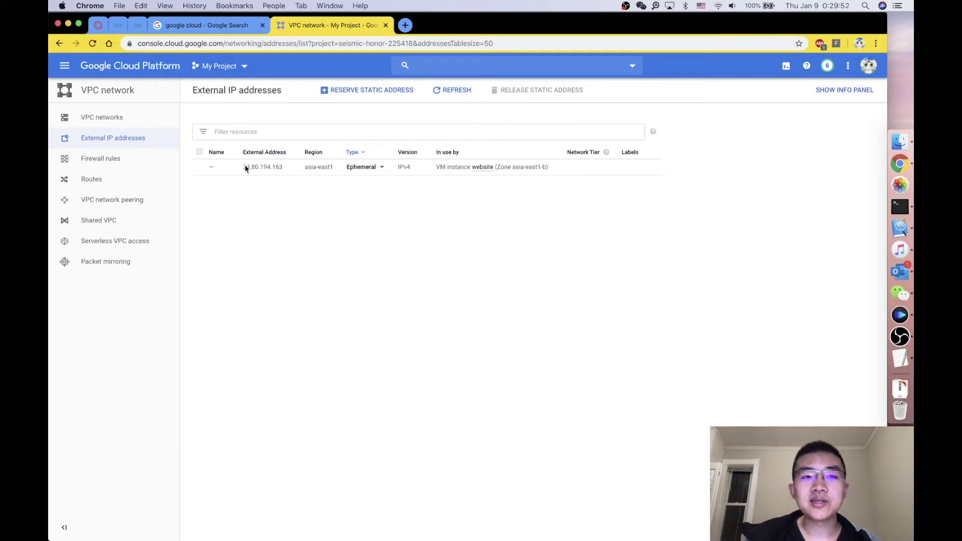
Step: Change 34.80.194.163 from Ephemeral to Static and reserve it under the name 'website'
left_click(372, 167)
left_click(358, 158)
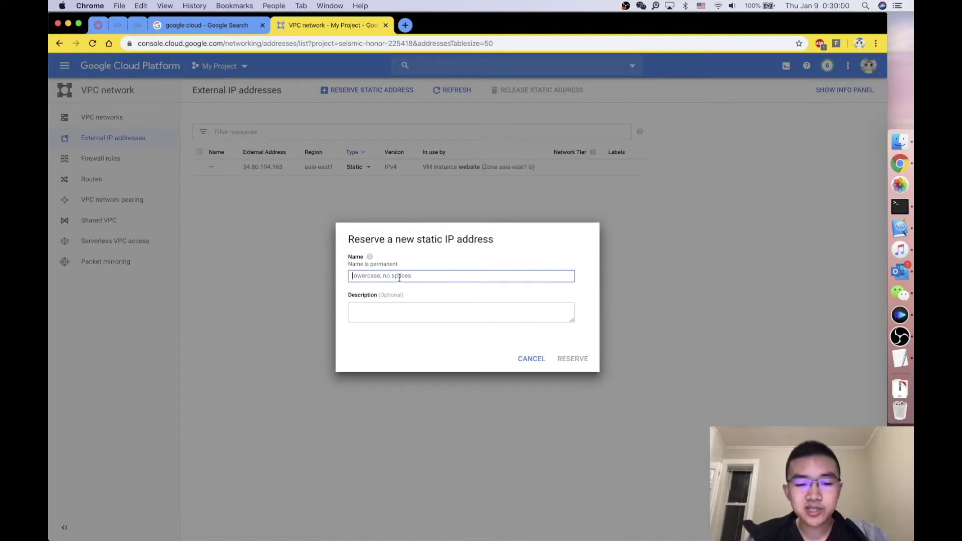
type("website")
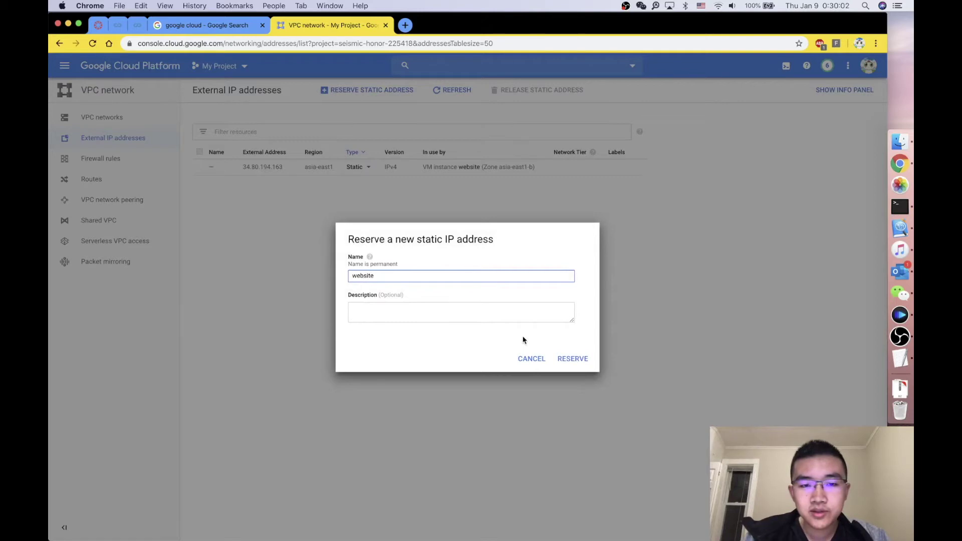
left_click(569, 358)
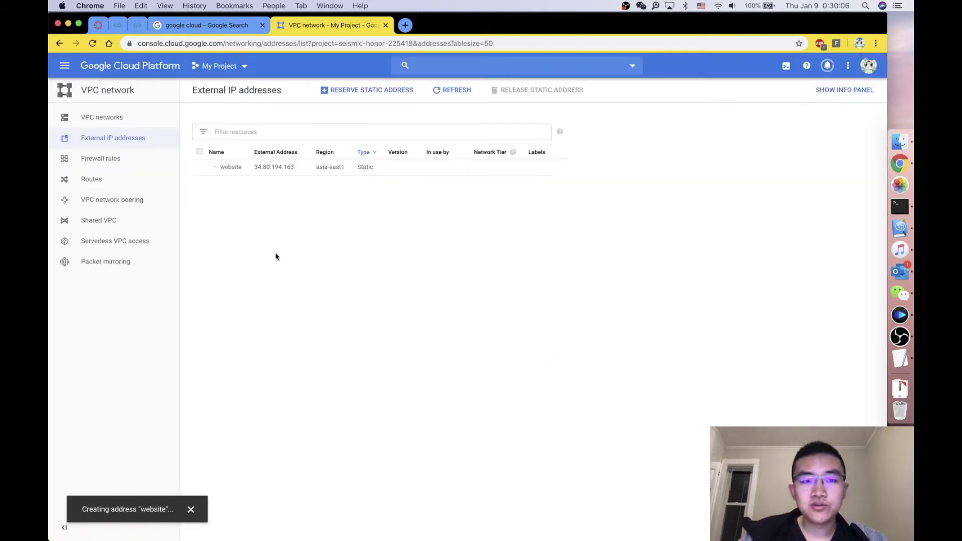
mouse_move(209, 172)
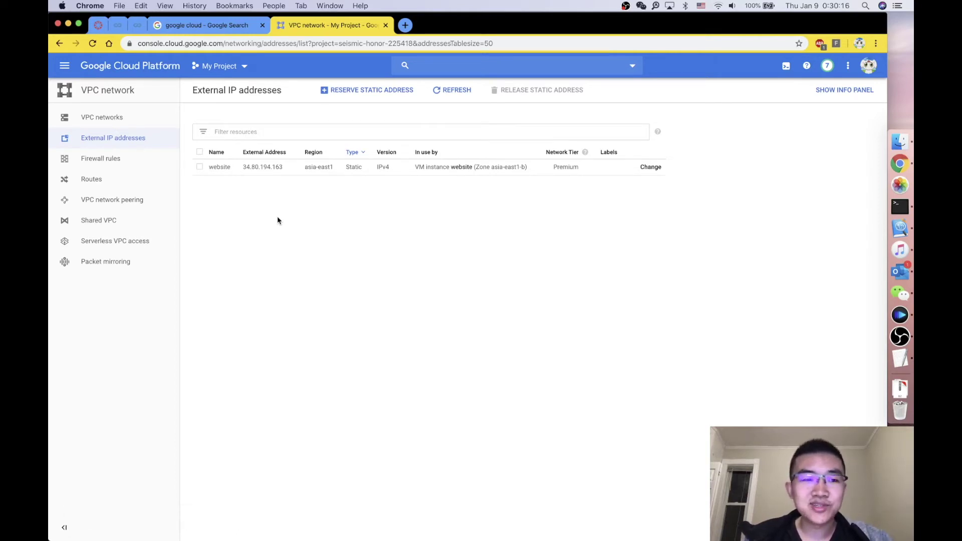
Step: Return to Compute Engine > VM instances and open a browser SSH session on the website VM
left_click(68, 72)
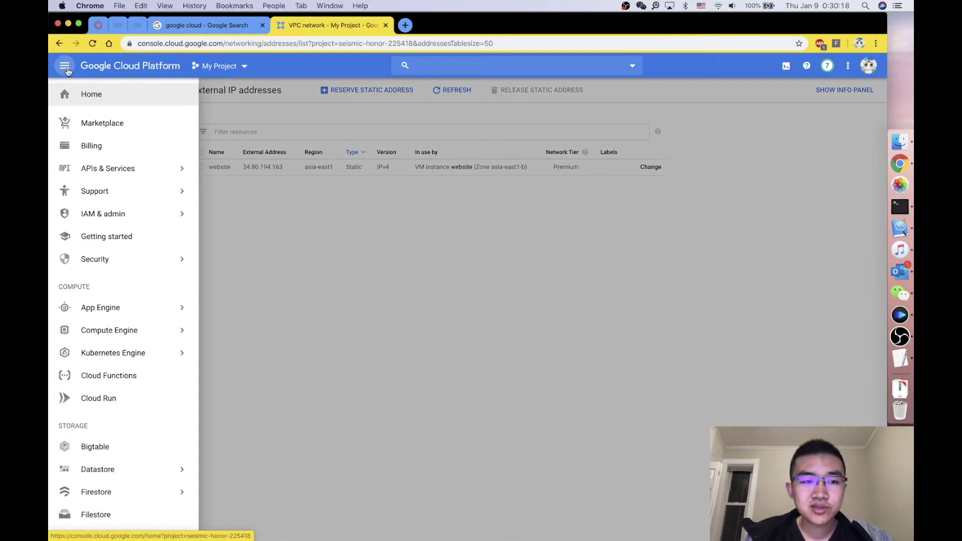
mouse_move(129, 330)
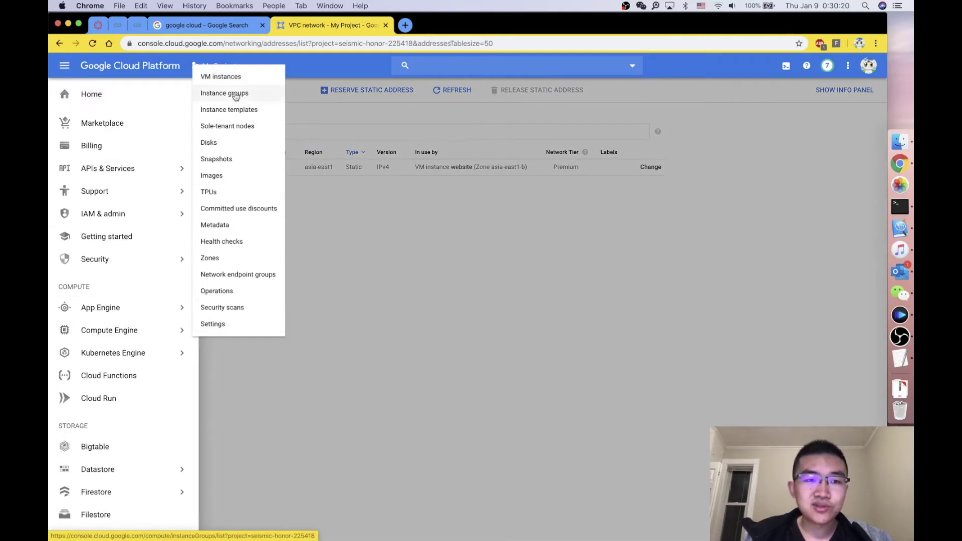
left_click(231, 76)
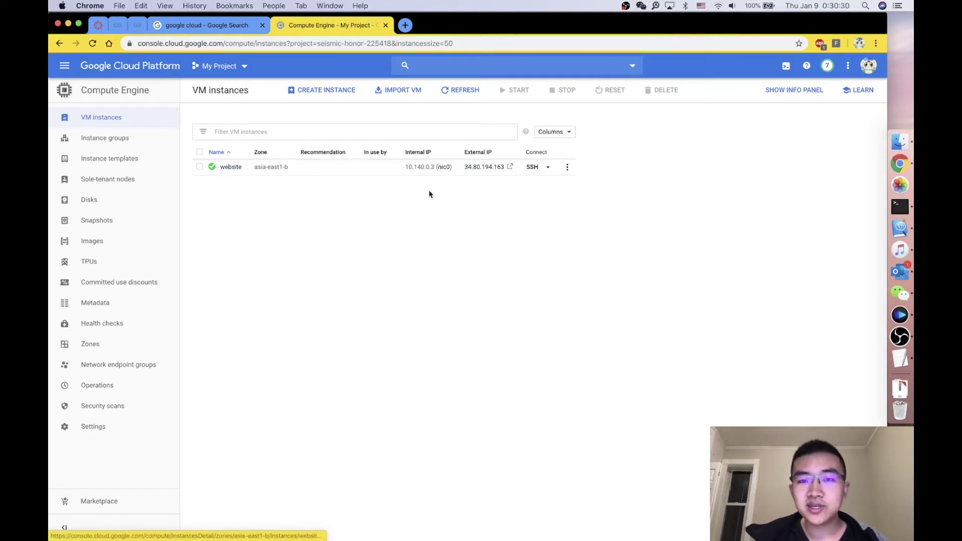
left_click(550, 167)
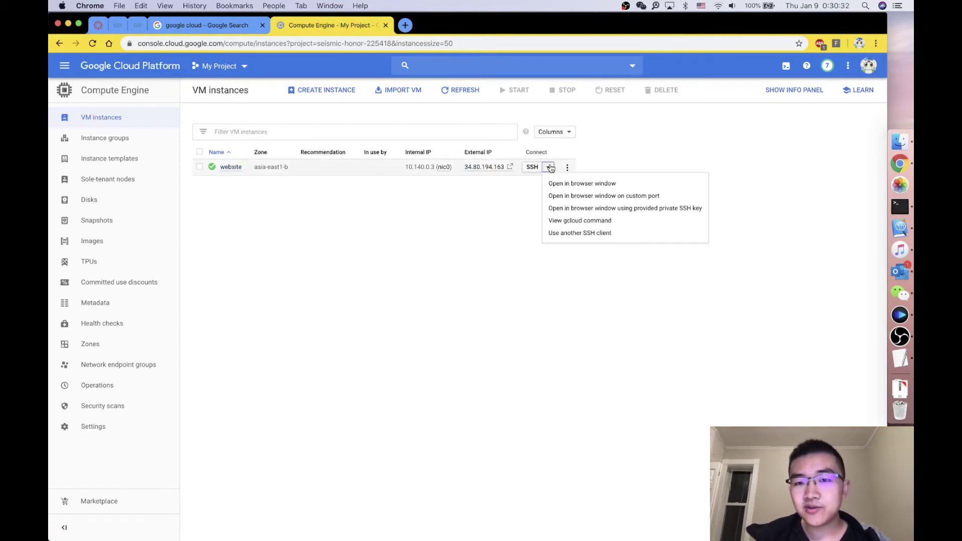
left_click(621, 152)
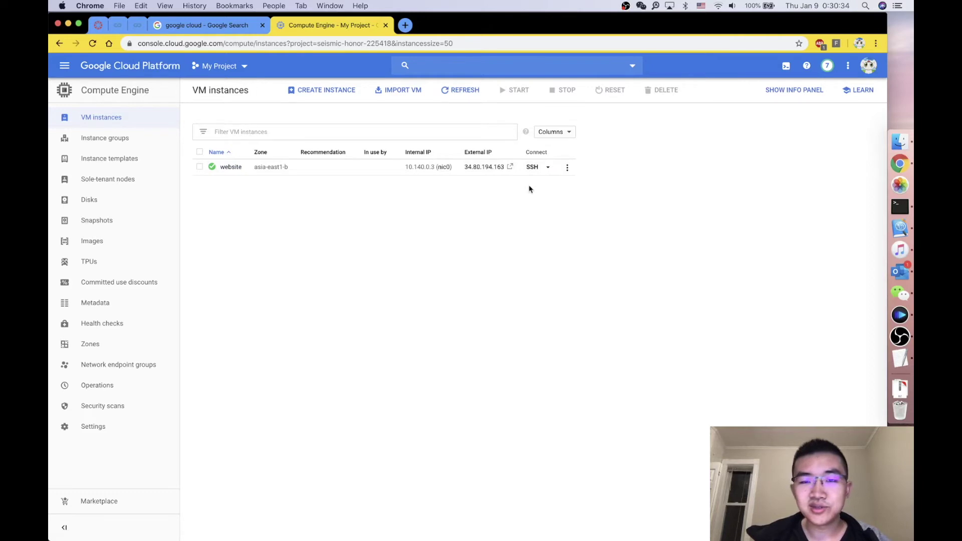
left_click(532, 167)
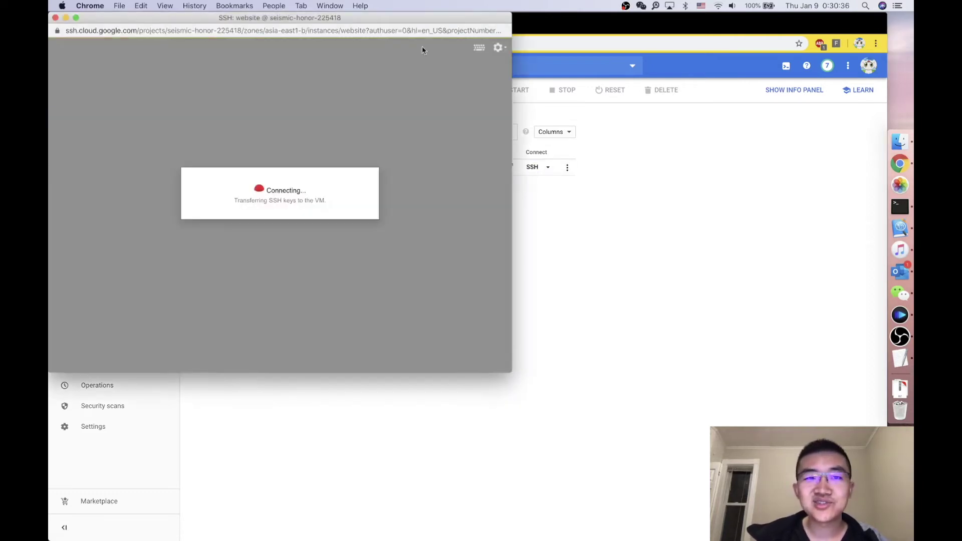
Step: Run python -v in the website VM's SSH shell to check for Python
left_click_drag(400, 21, 688, 95)
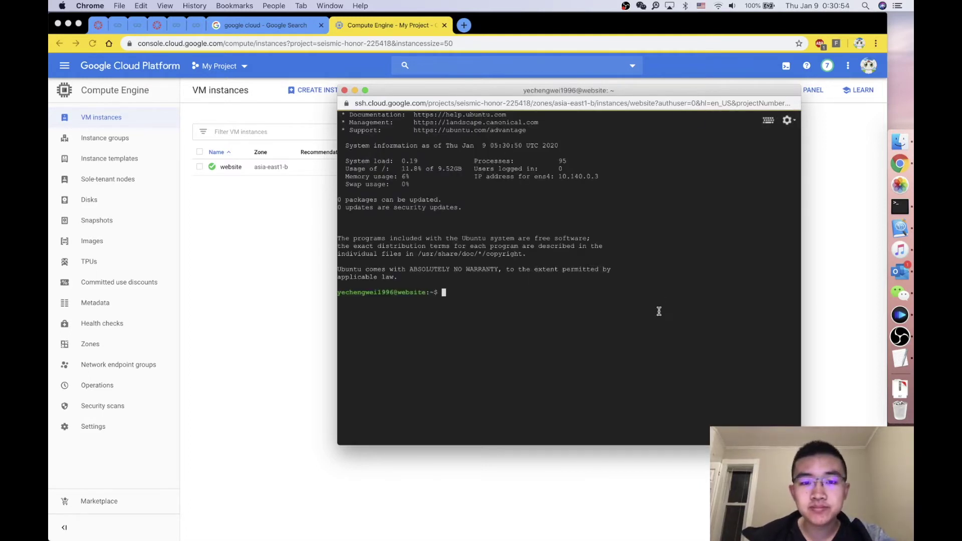
left_click(572, 105)
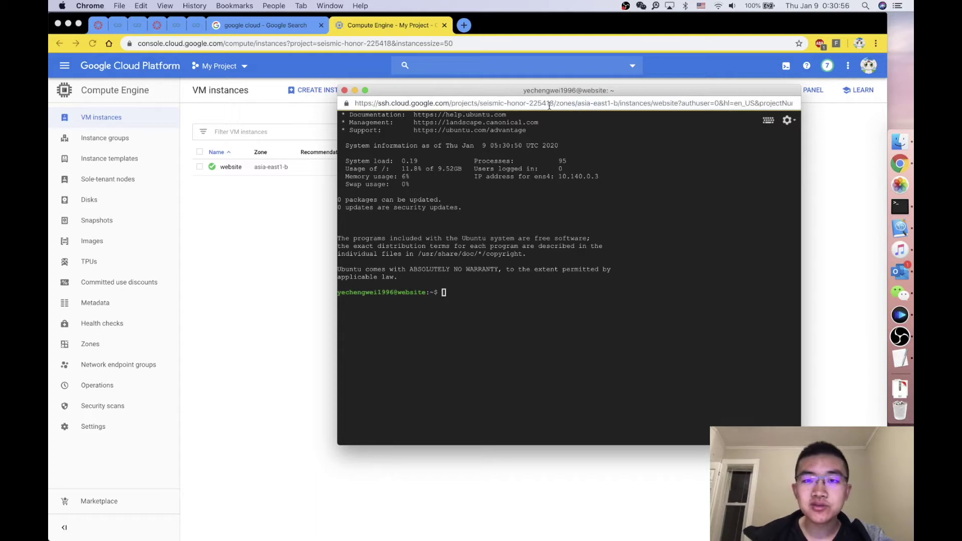
left_click_drag(564, 90, 536, 84)
left_click(458, 321)
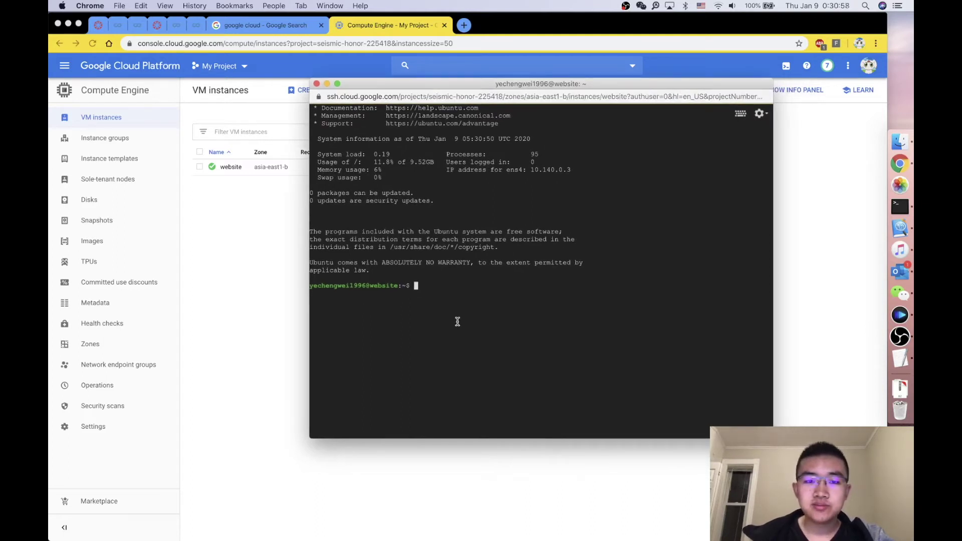
type("p")
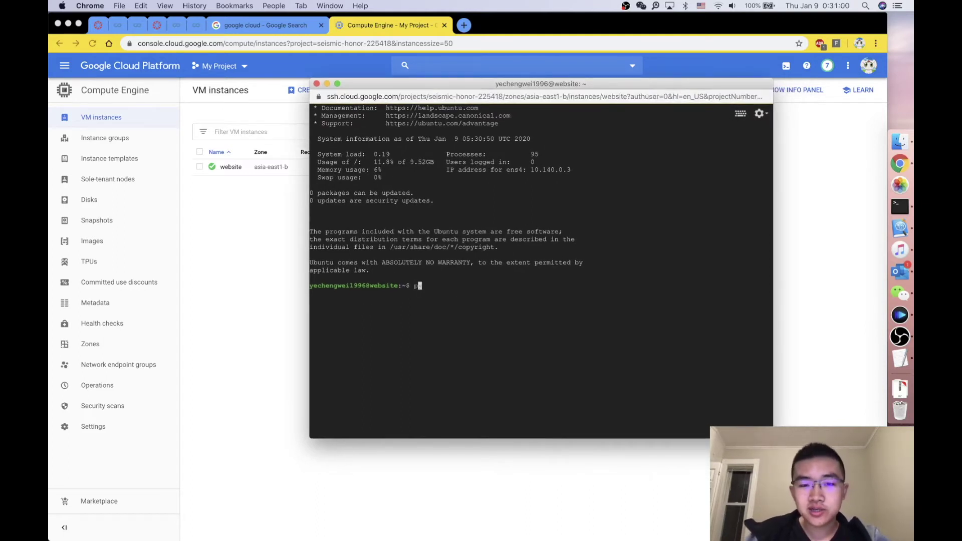
type("ython -v")
key("Return")
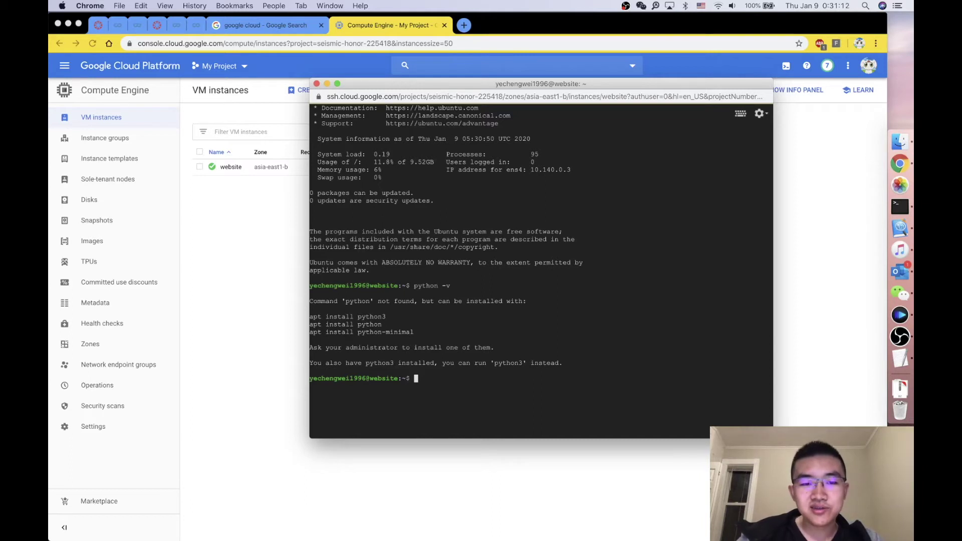
Step: Note the apt install python3 suggestion and return to the Compute Engine instances list
left_click_drag(401, 316, 309, 317)
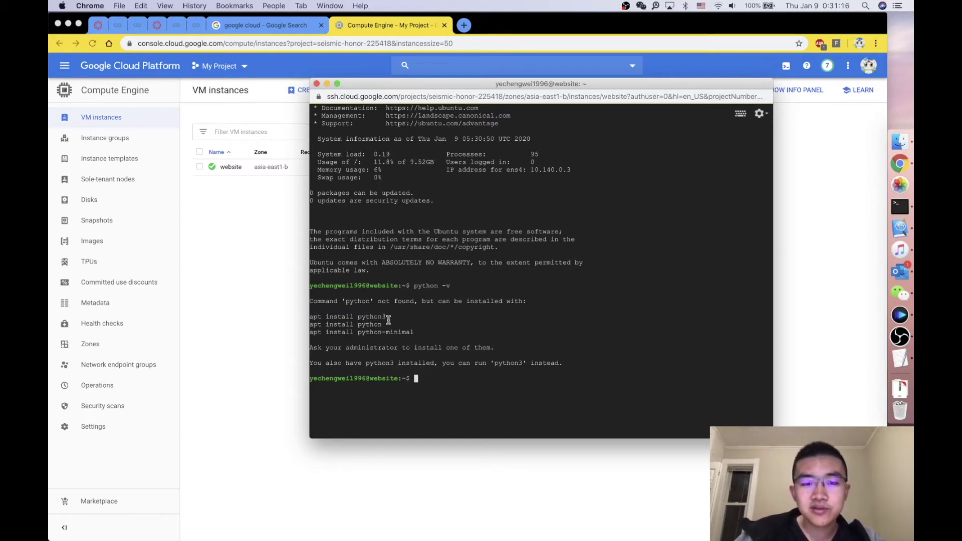
left_click_drag(387, 316, 313, 315)
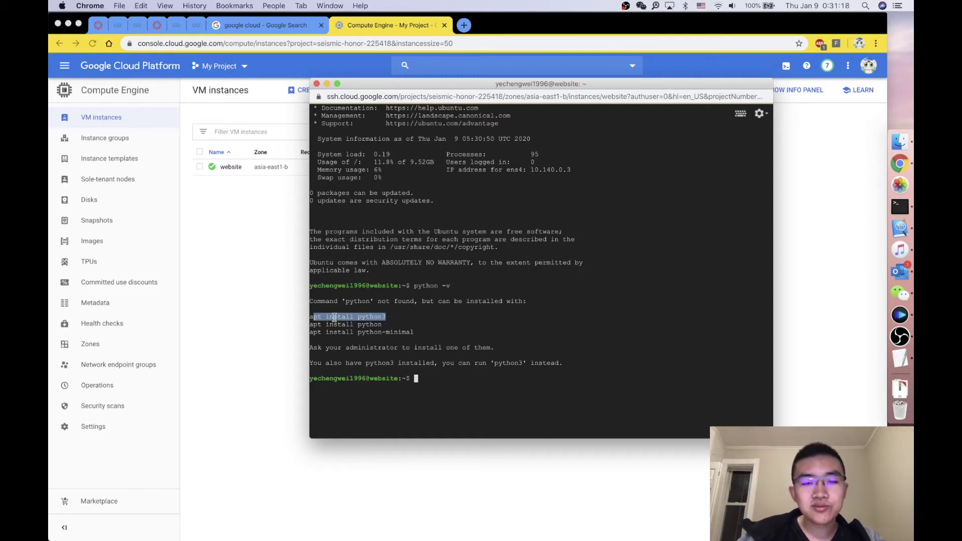
left_click(334, 317)
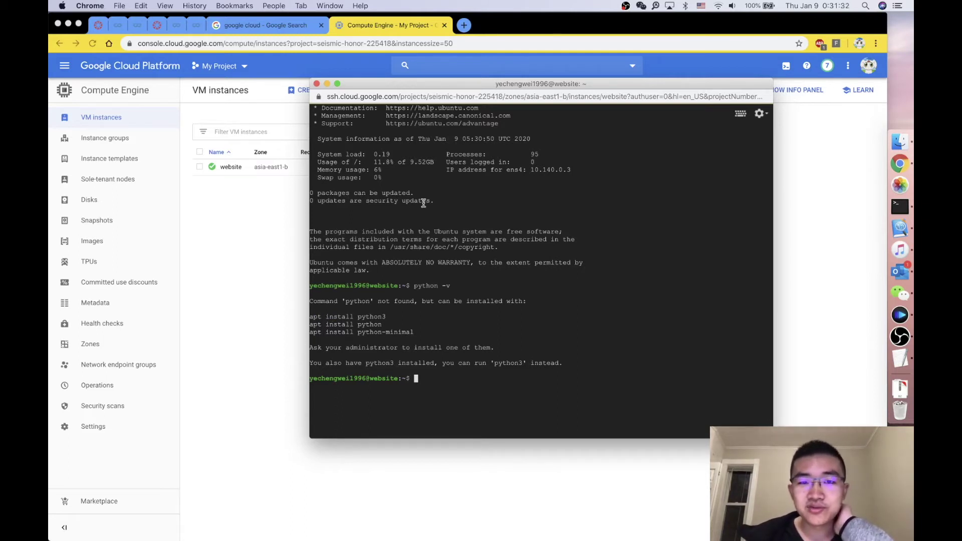
left_click_drag(420, 84, 402, 200)
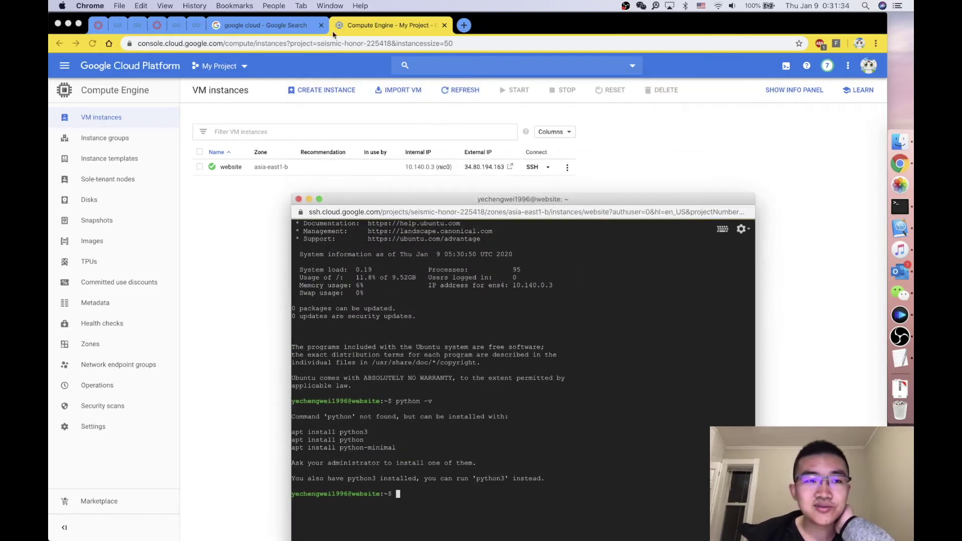
left_click(266, 25)
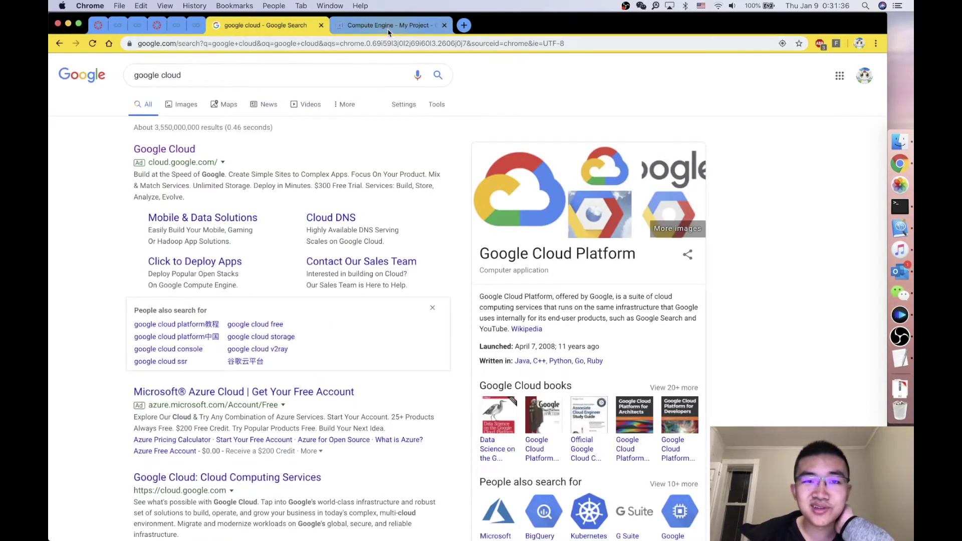
left_click(389, 30)
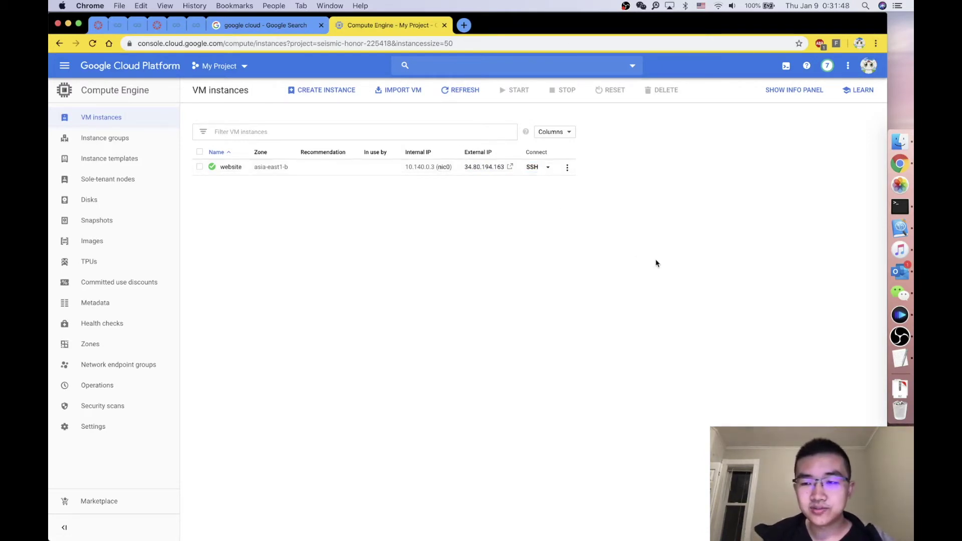
Step: Launch a Terminal window, enlarge it, and increase its text size two steps
left_click(899, 206)
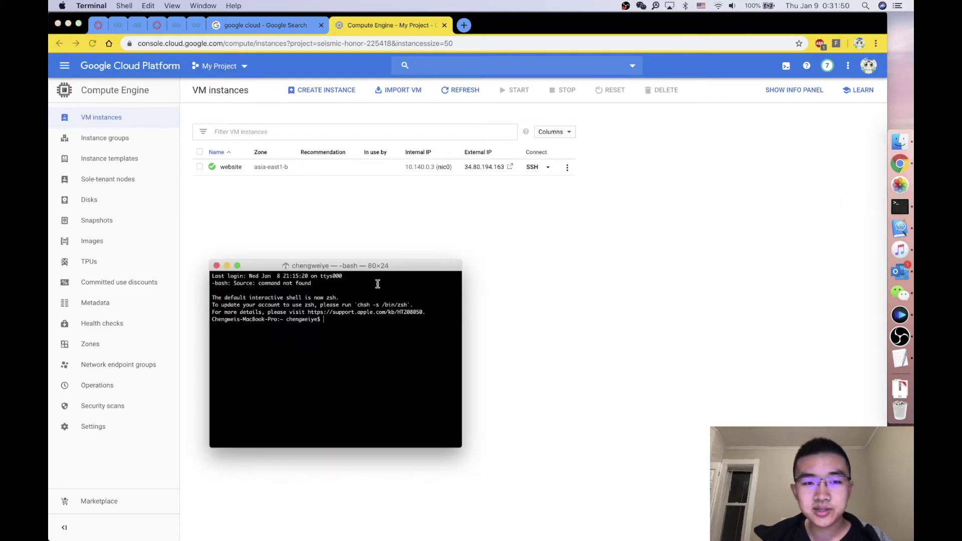
left_click_drag(359, 266, 541, 257)
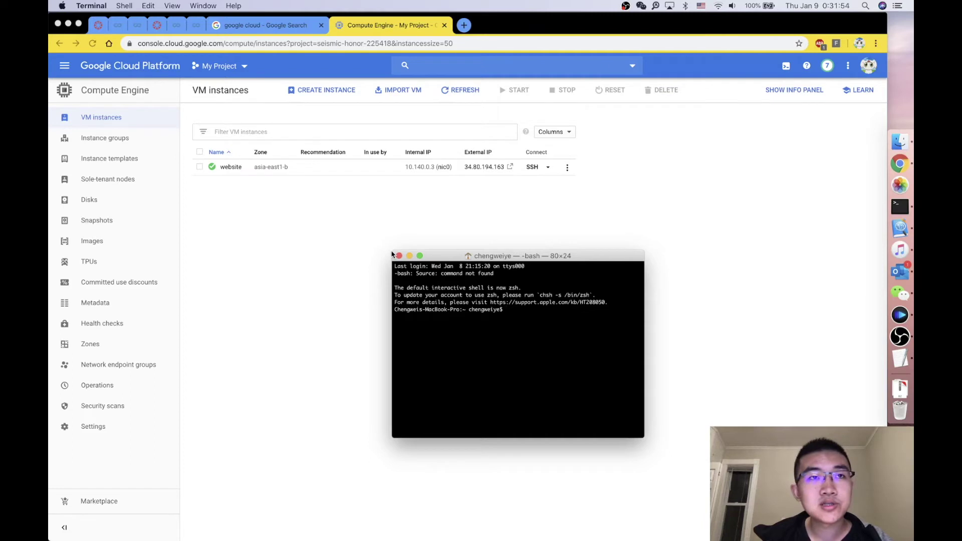
left_click_drag(393, 254, 359, 223)
key("super+plus")
key("super+plus")
key("super+plus")
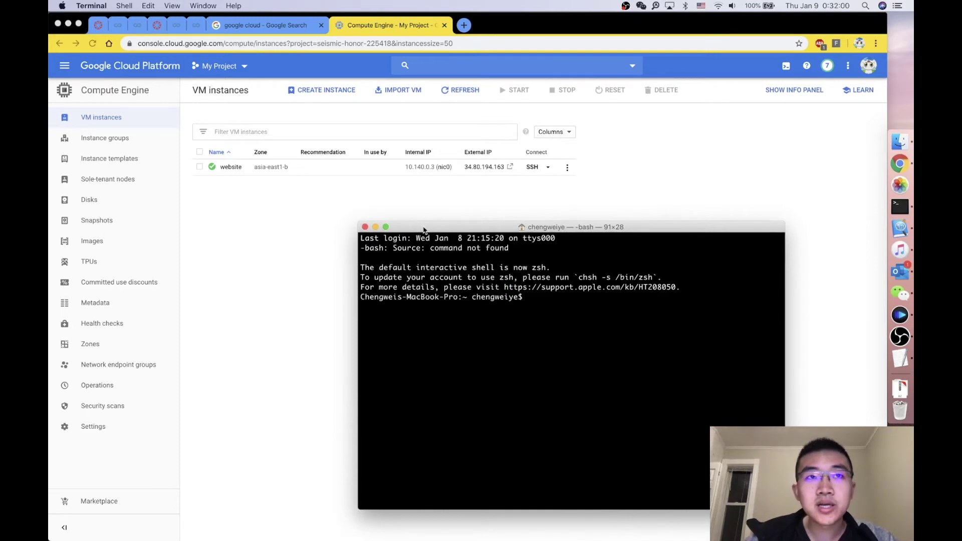
key("super+plus")
key("super+plus")
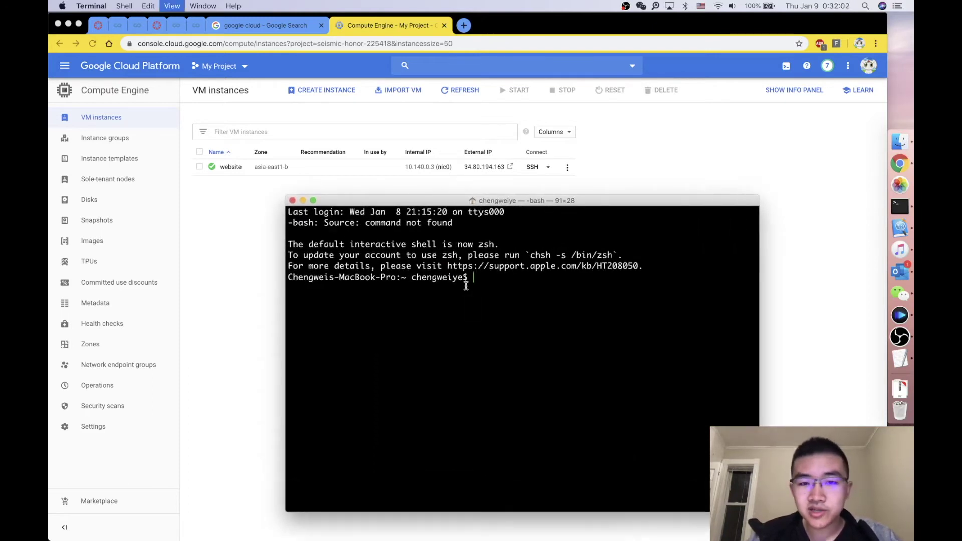
left_click_drag(458, 205, 421, 189)
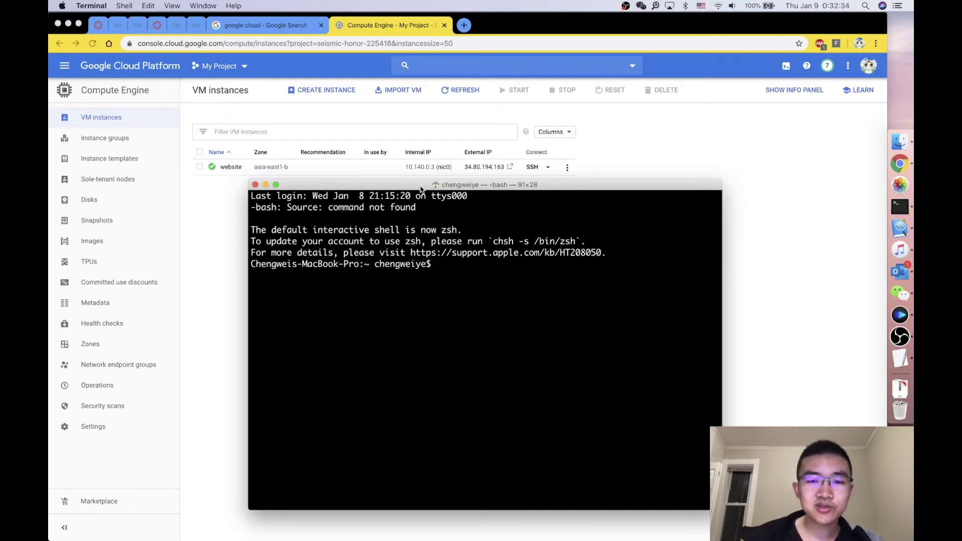
Step: Run ssh-keygen, accepting the default id_rsa location and leaving the passphrase empty
type("ssh-keygen")
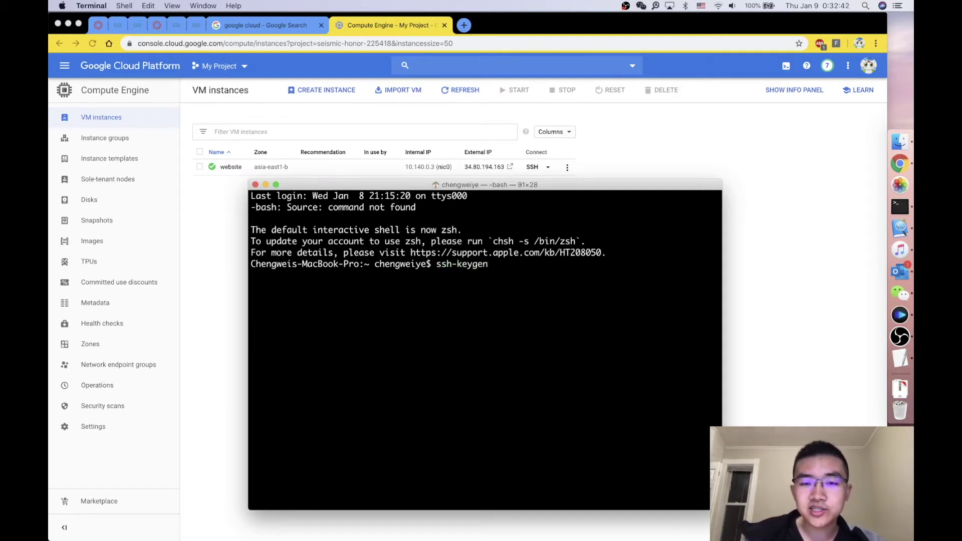
key("Return")
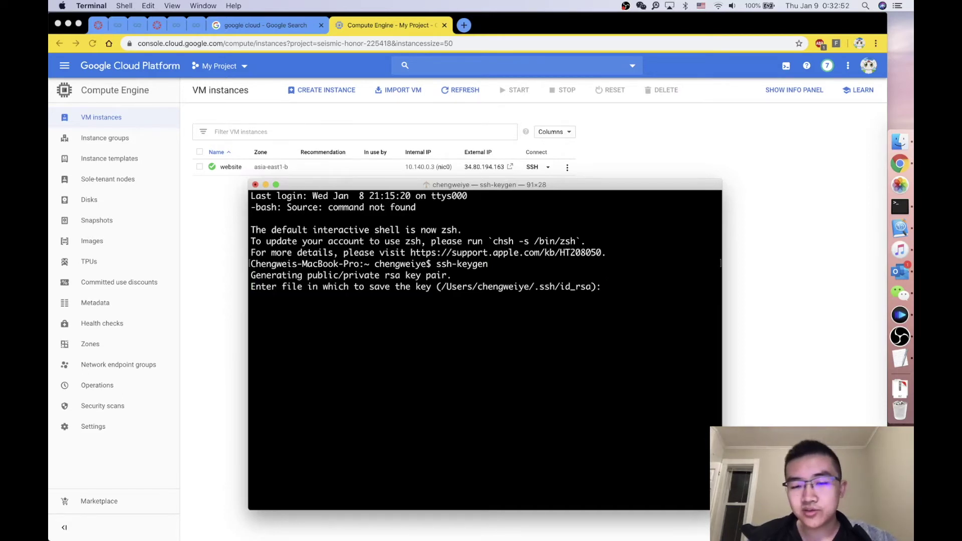
key("Return")
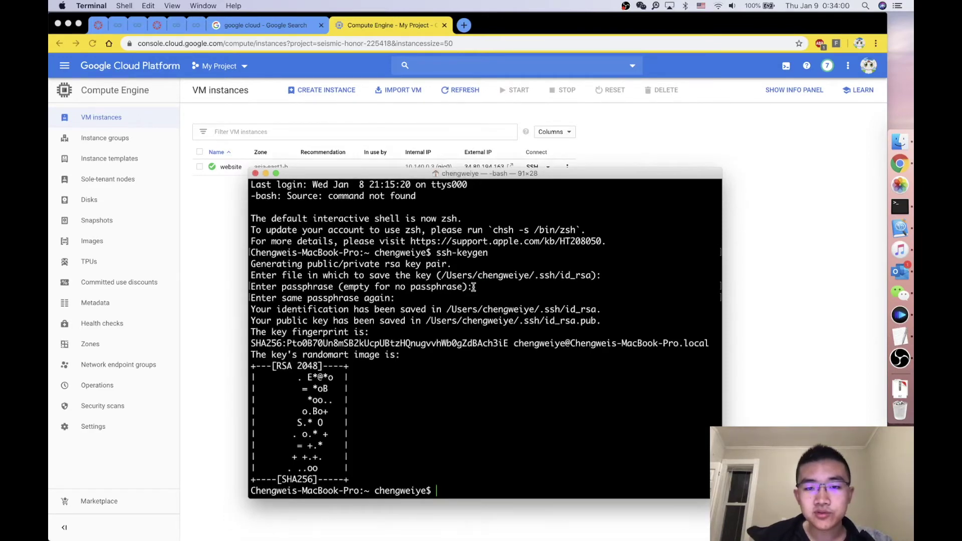
left_click_drag(474, 287, 513, 287)
left_click(513, 288)
left_click_drag(267, 297, 452, 302)
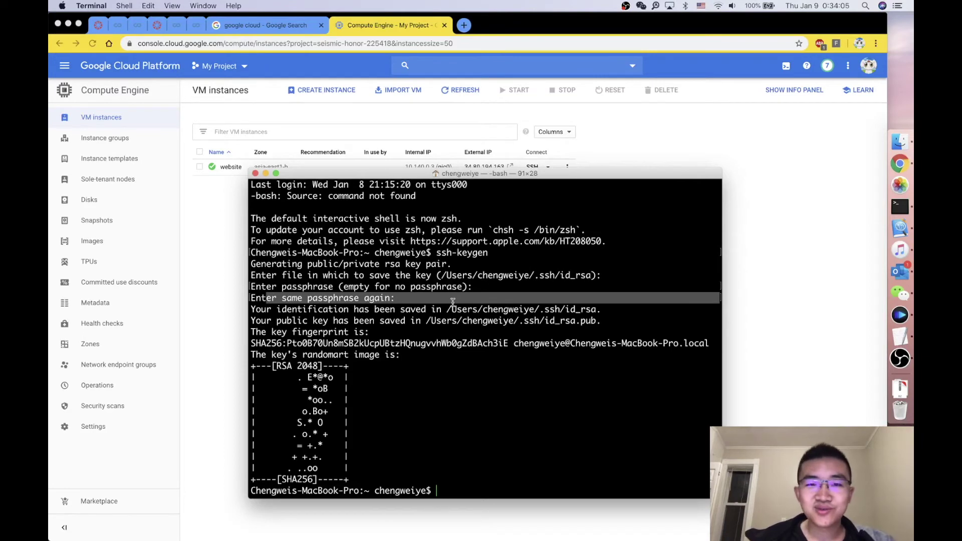
left_click(425, 346)
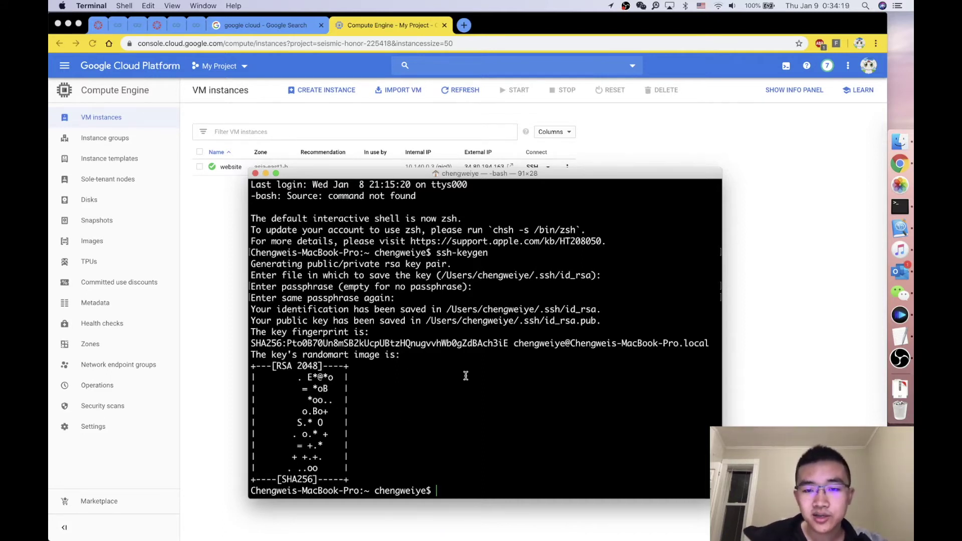
left_click_drag(440, 275, 593, 275)
Step: In a Finder window, navigate to Macintosh HD > Users > the home folder
left_click(899, 142)
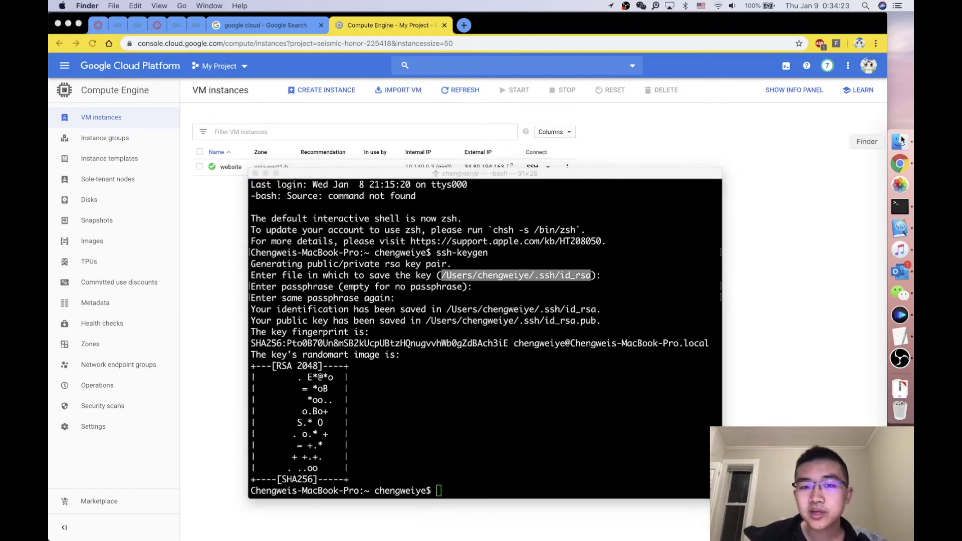
left_click_drag(390, 195, 539, 194)
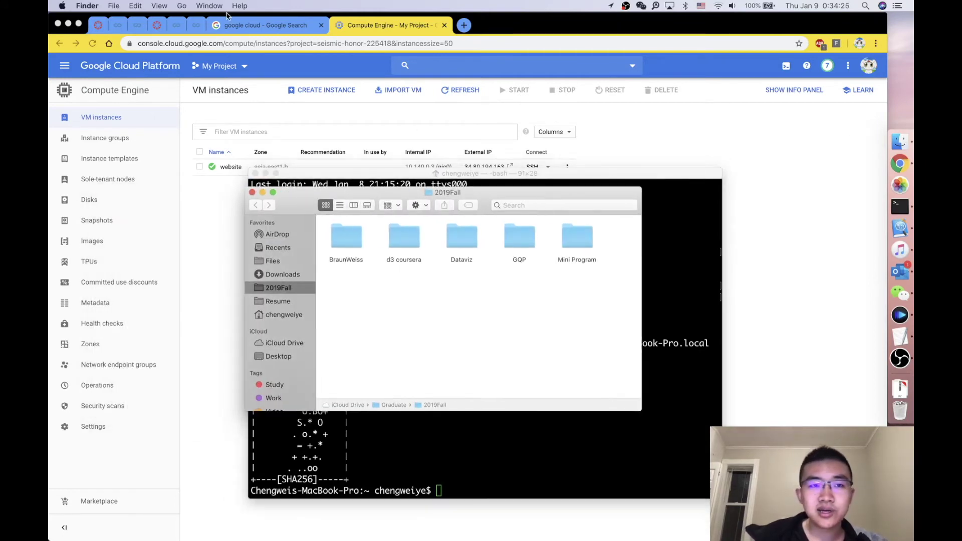
left_click(182, 6)
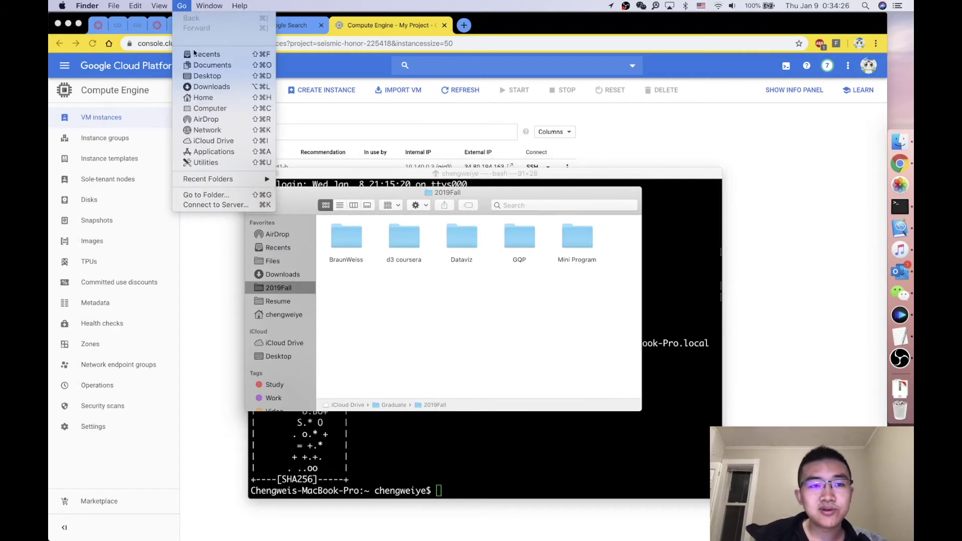
left_click(206, 108)
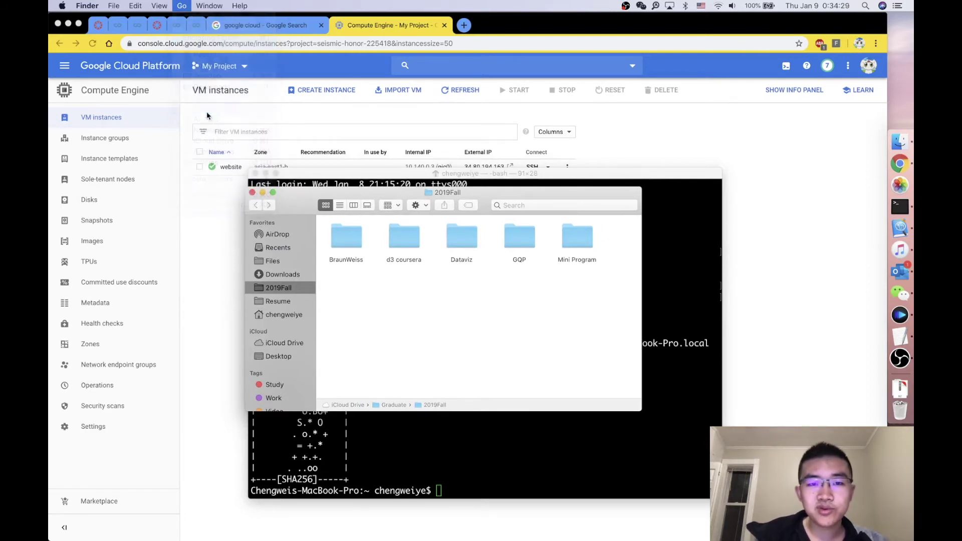
double_click(346, 236)
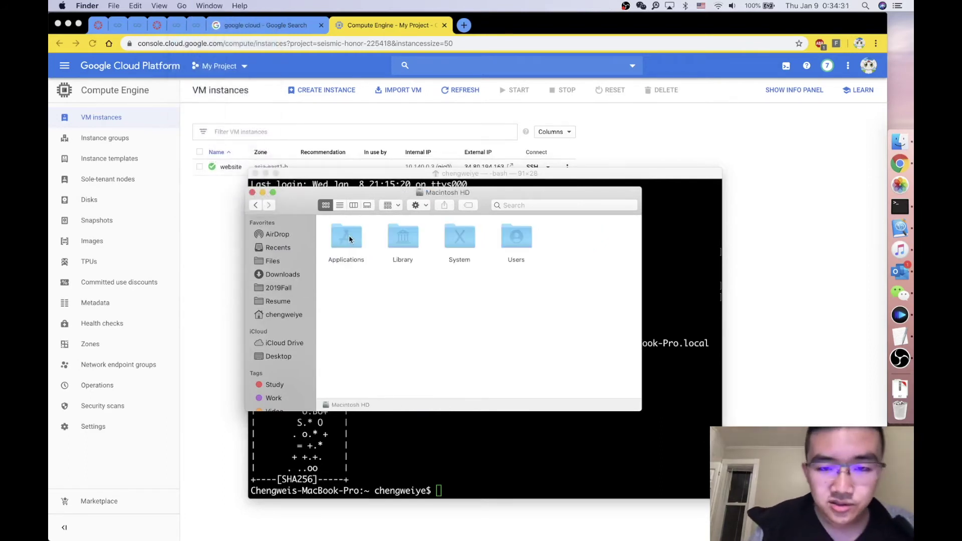
double_click(519, 239)
left_click(353, 240)
double_click(353, 240)
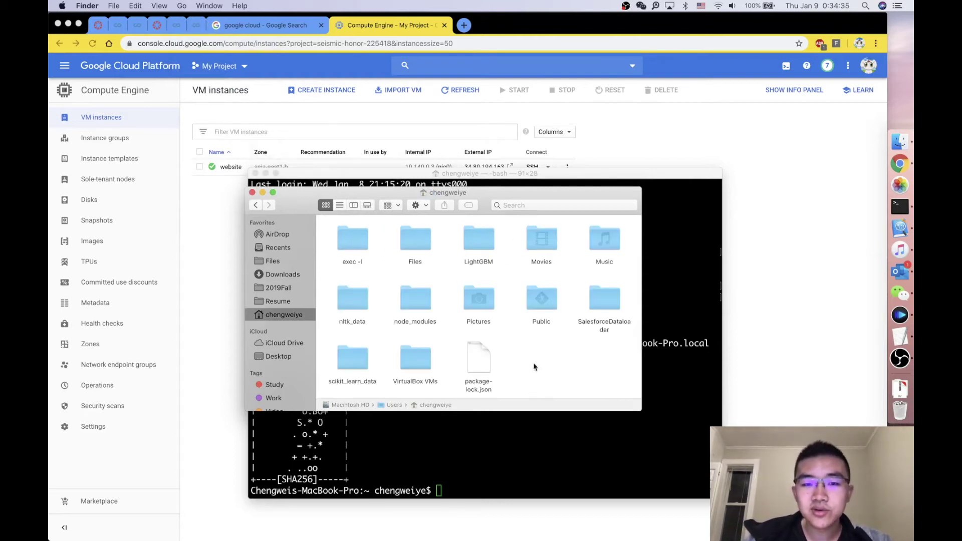
scroll(533, 349, "down", 3)
scroll(532, 350, "up", 3)
left_click_drag(501, 192, 519, 338)
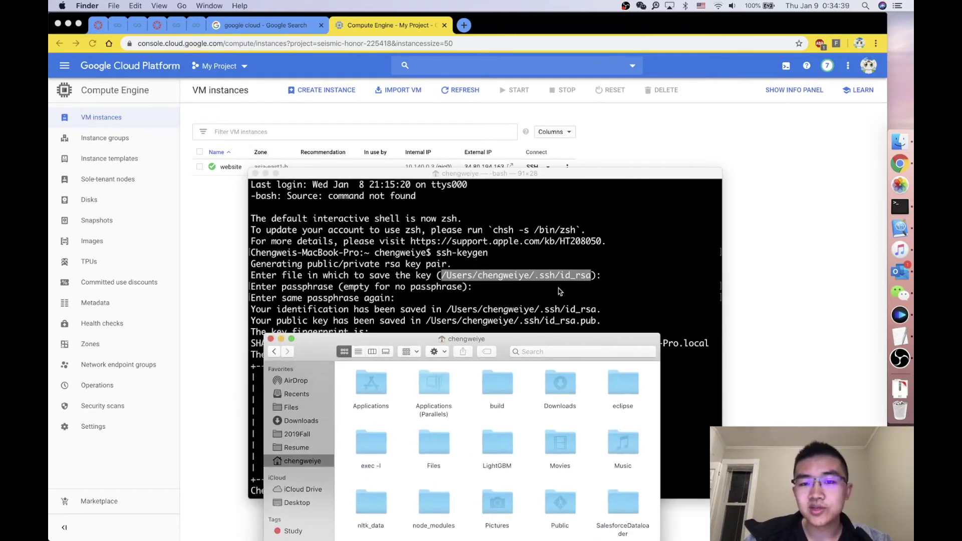
left_click_drag(557, 340, 552, 266)
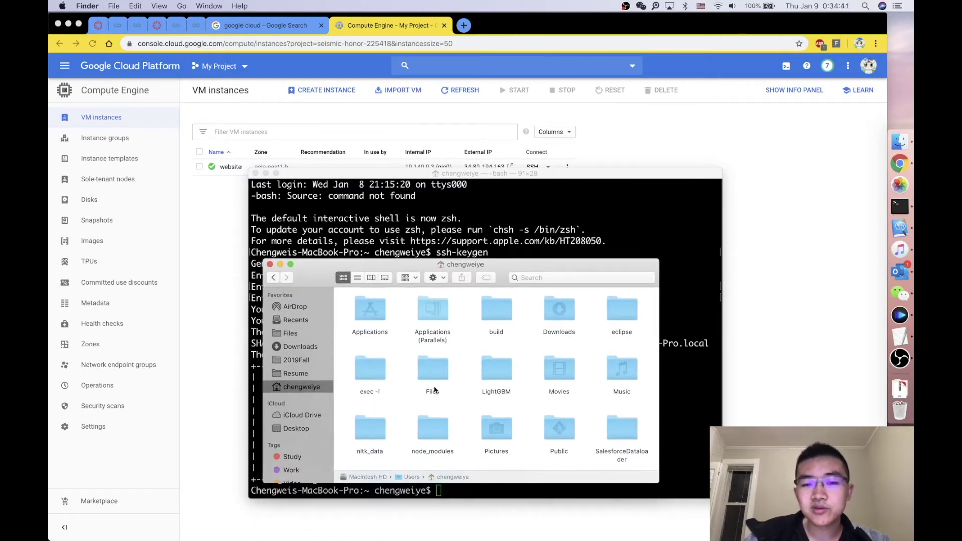
scroll(434, 389, "down", 3)
scroll(435, 390, "up", 2)
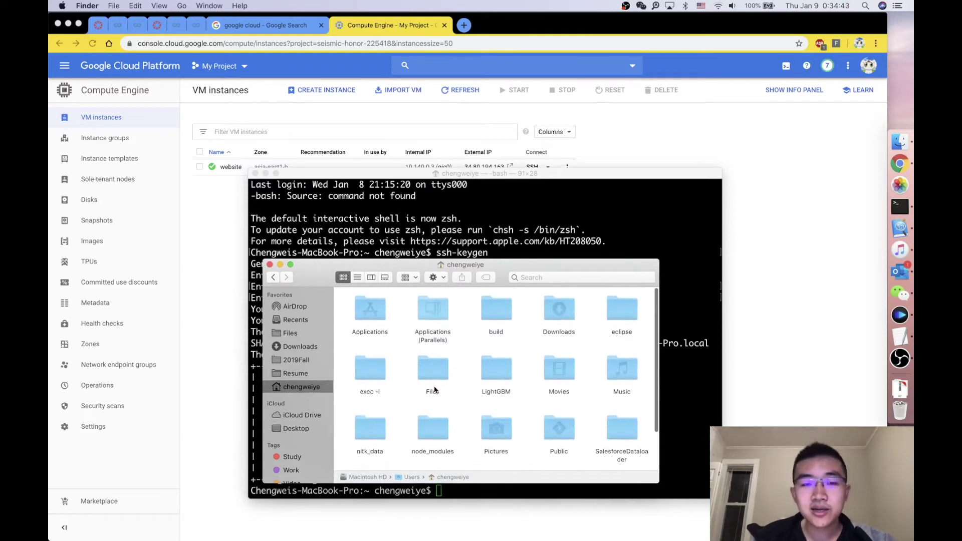
scroll(434, 390, "down", 2)
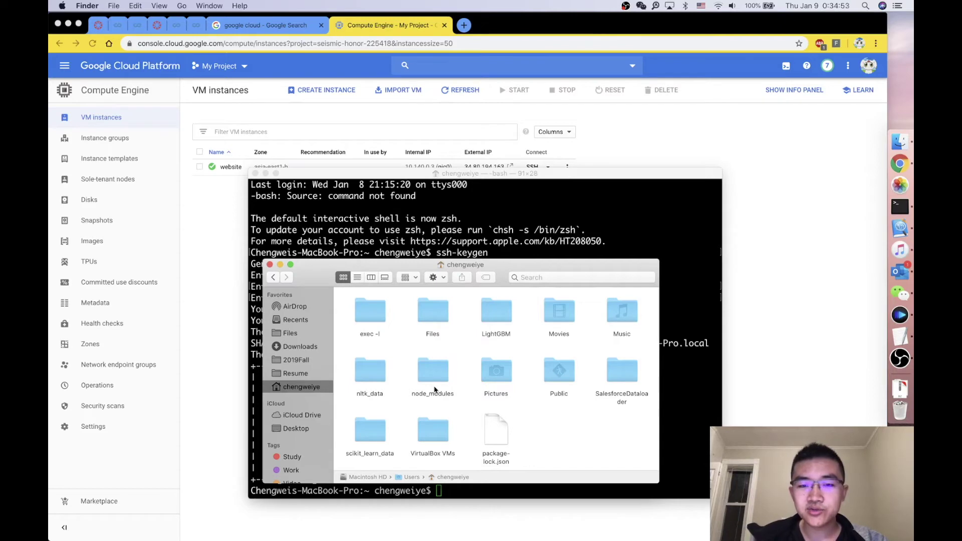
Step: Show hidden files with Cmd+Shift+. and open .ssh to find id_rsa and id_rsa.pub
key("super+shift+period")
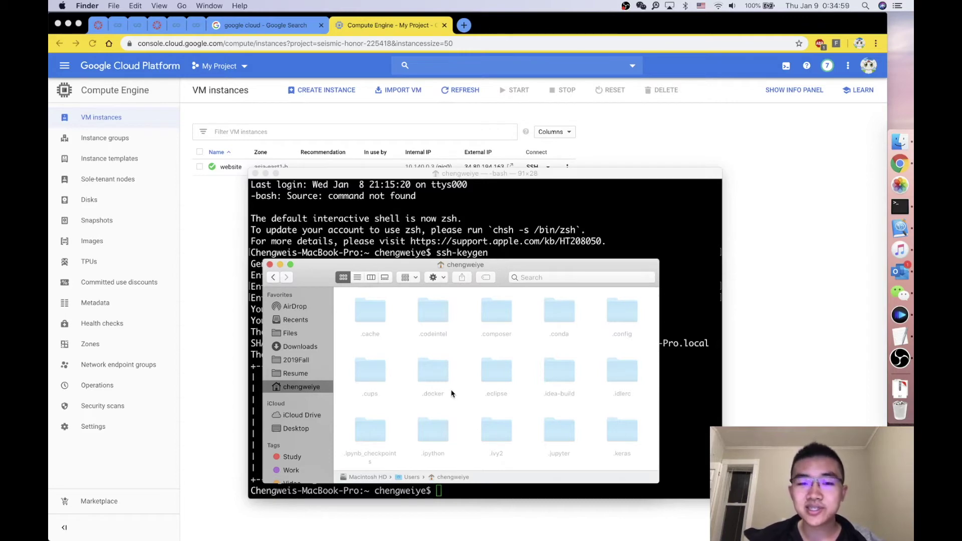
scroll(496, 402, "up", 3)
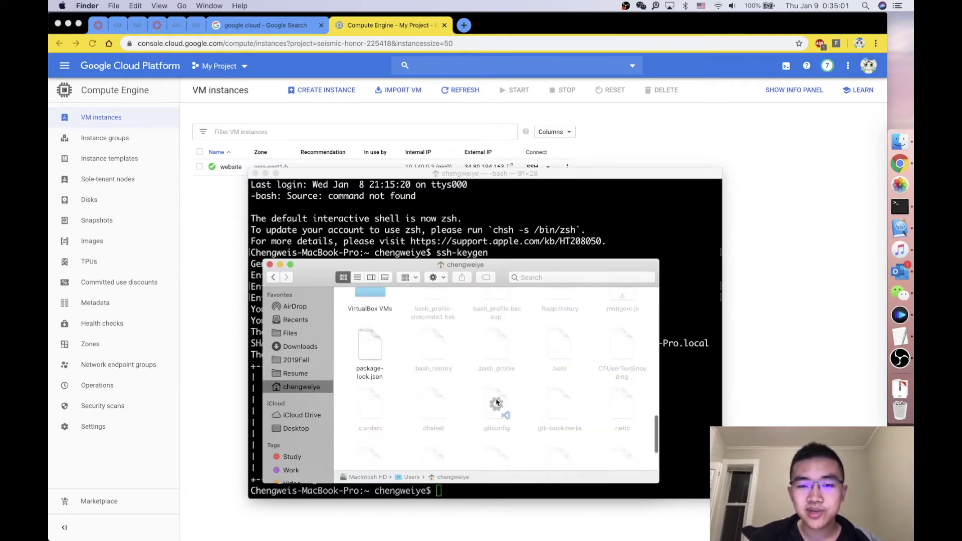
scroll(496, 402, "down", 10)
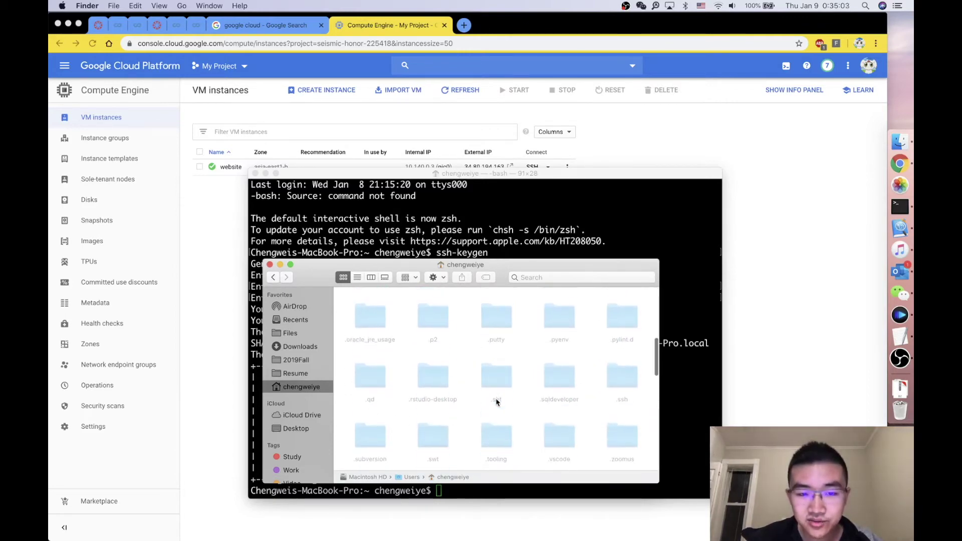
scroll(496, 403, "down", 3)
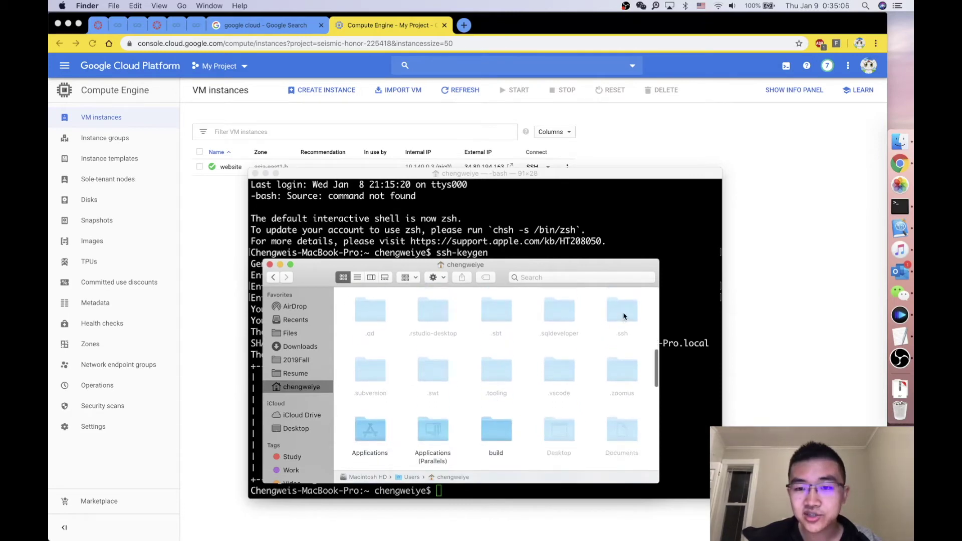
left_click(623, 314)
double_click(622, 315)
left_click_drag(511, 351, 360, 307)
Step: Arrange the Finder and Terminal windows side by side, narrowing the Terminal
left_click_drag(404, 273, 599, 292)
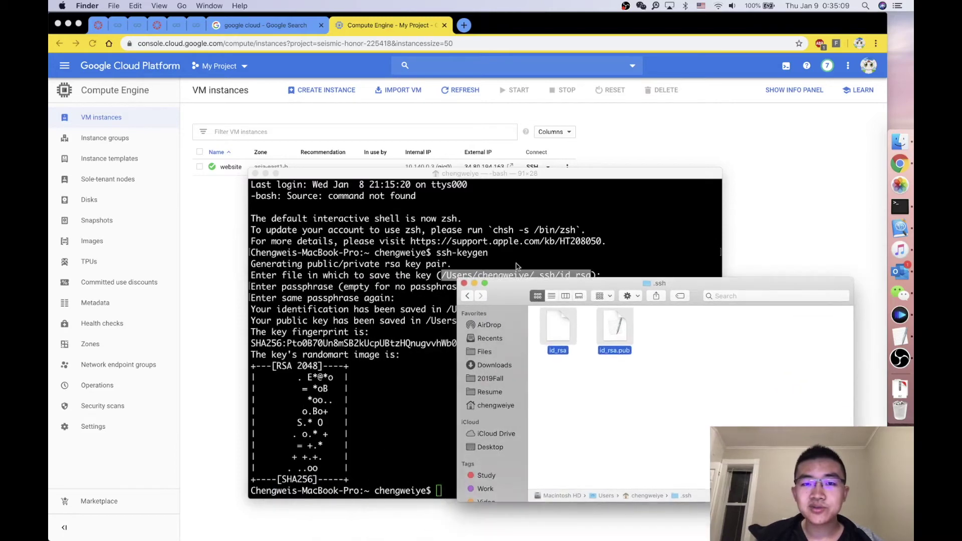
left_click(674, 415)
left_click_drag(619, 288, 630, 299)
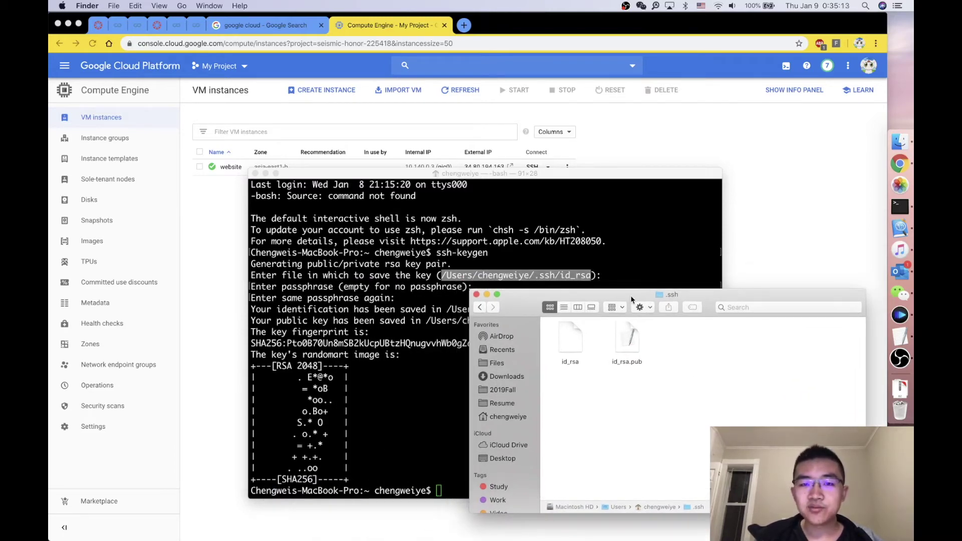
left_click_drag(478, 175, 352, 123)
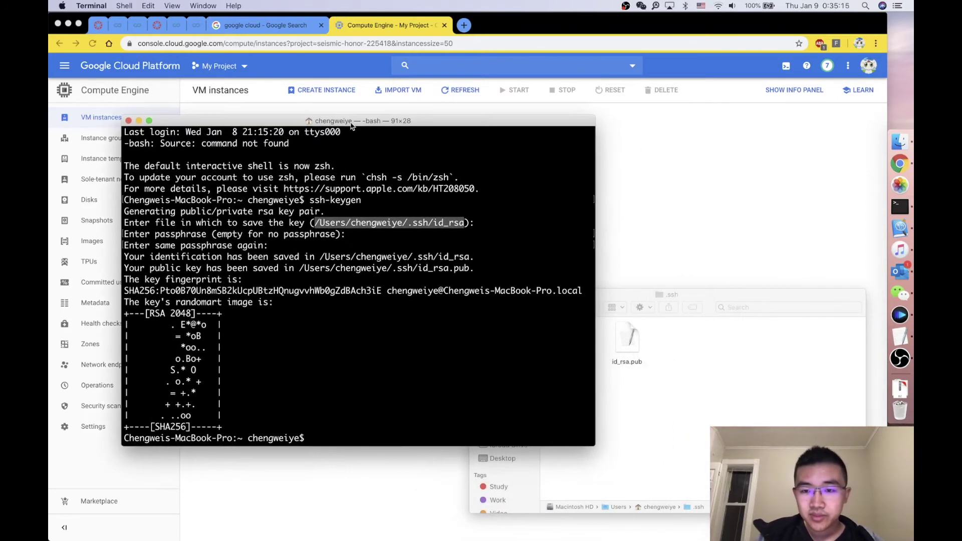
left_click_drag(628, 296, 641, 276)
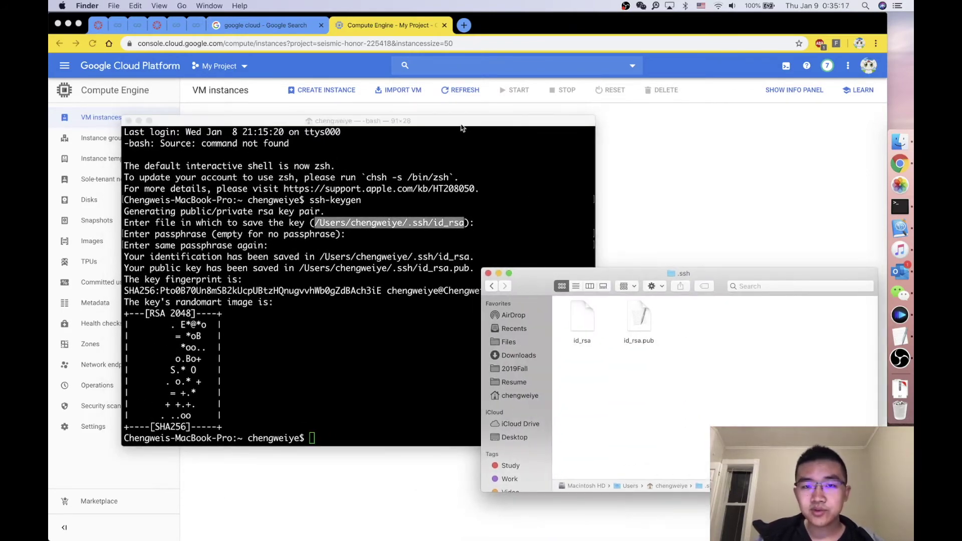
left_click_drag(461, 125, 423, 138)
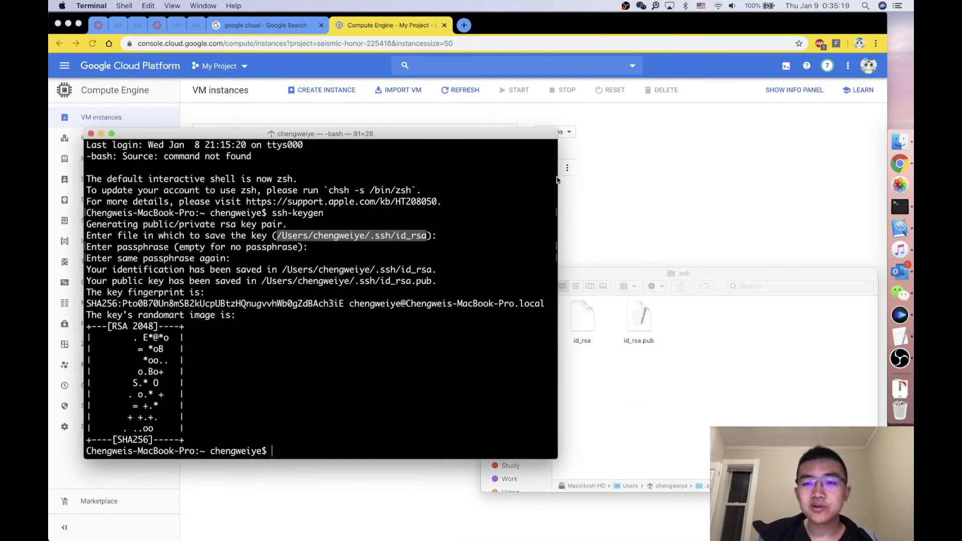
left_click_drag(559, 180, 479, 176)
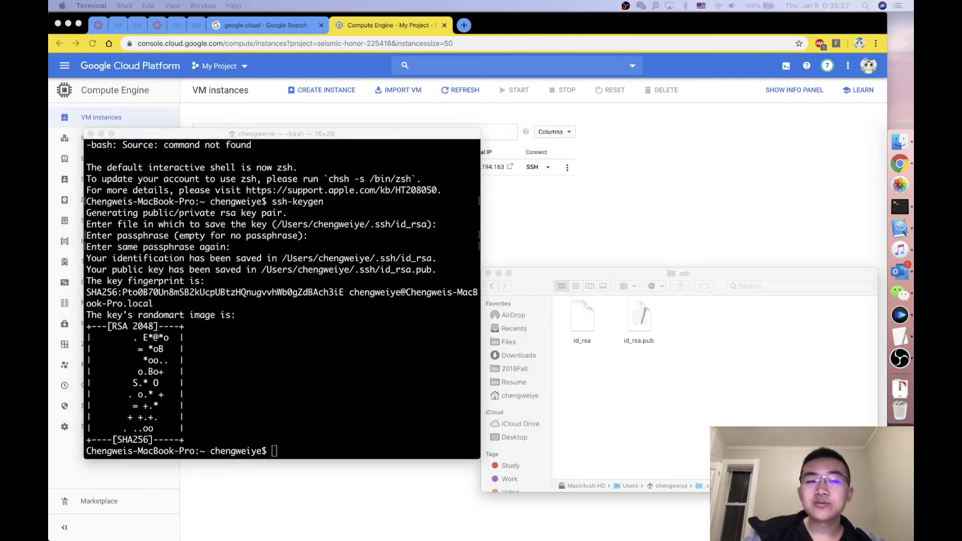
Step: Start an ssh -i command in Terminal, clearing the partly typed key path
left_click(272, 334)
type("ssh -i")
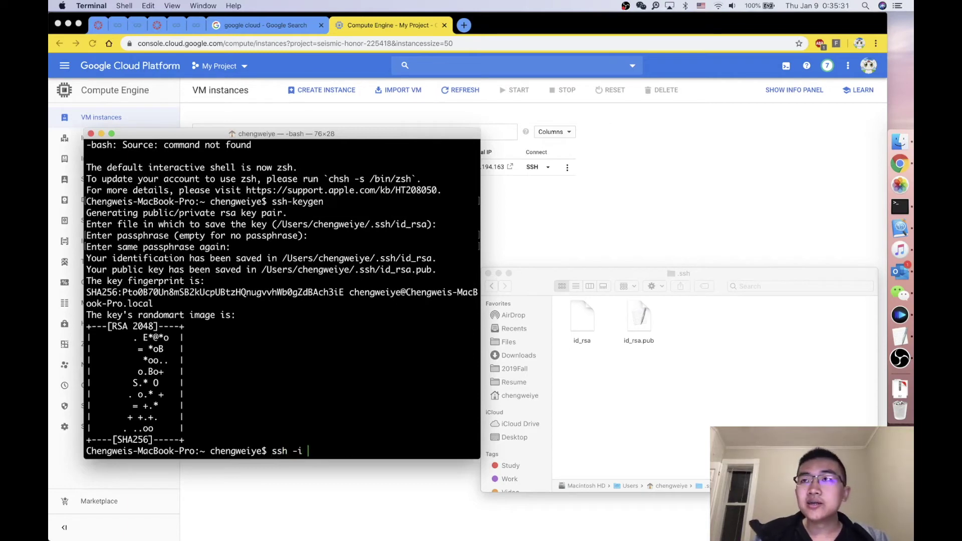
type(" .")
key("BackSpace")
type("/User")
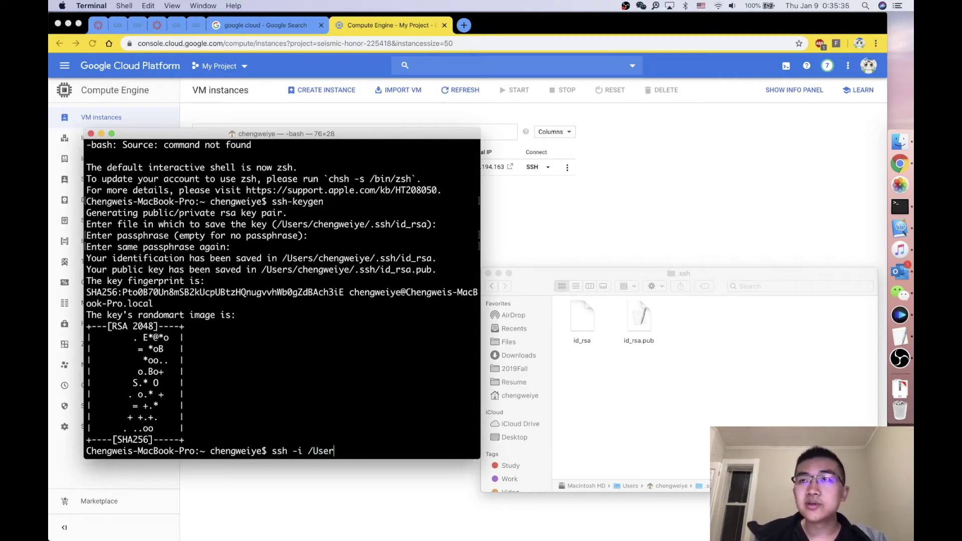
key("BackSpace")
key("BackSpace")
key("BackSpace")
key("BackSpace")
key("BackSpace")
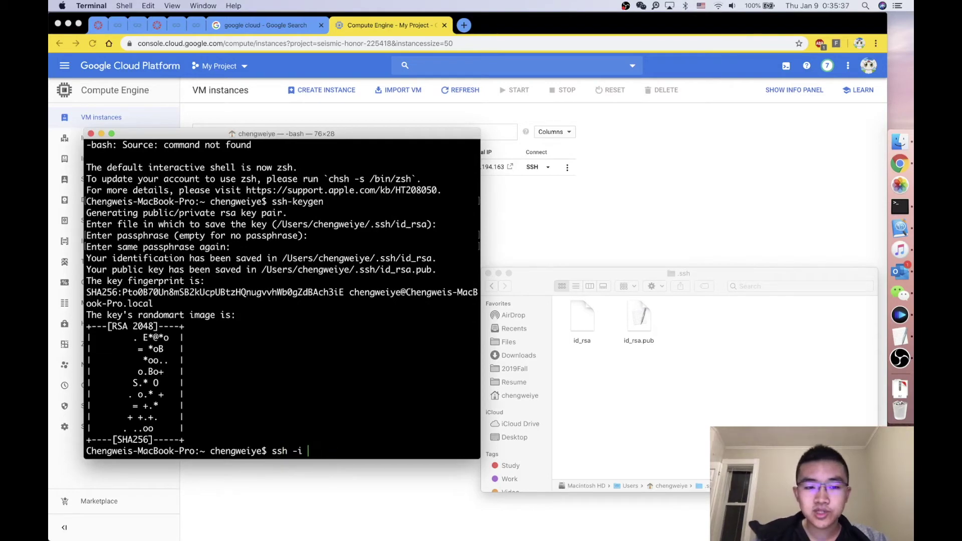
Step: Drag id_rsa from the .ssh folder onto Terminal to insert its full path
left_click(617, 382)
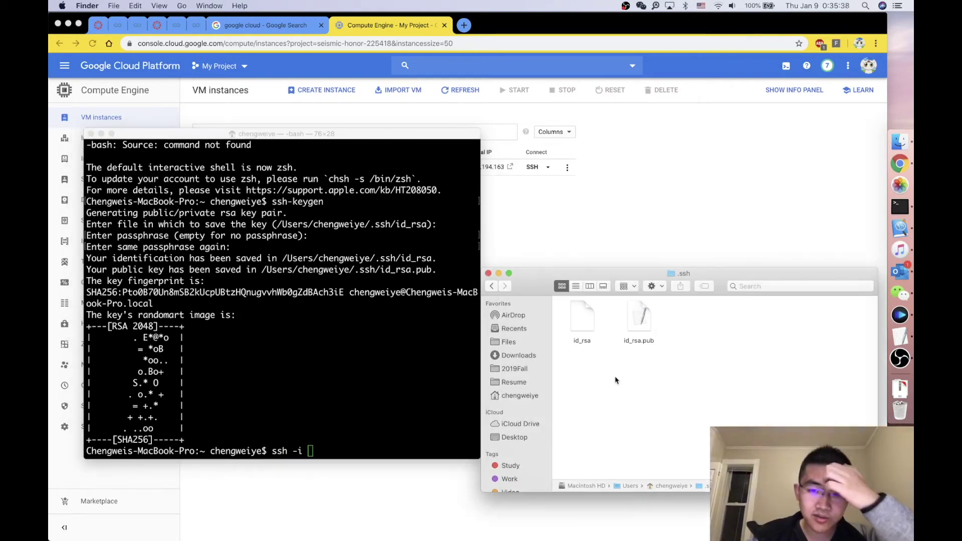
left_click(587, 326)
left_click(637, 325)
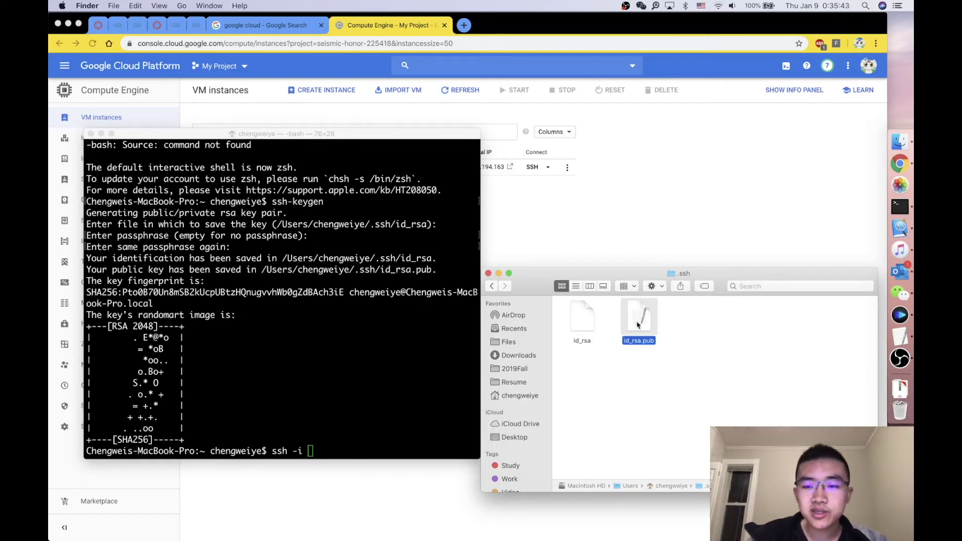
left_click(581, 321)
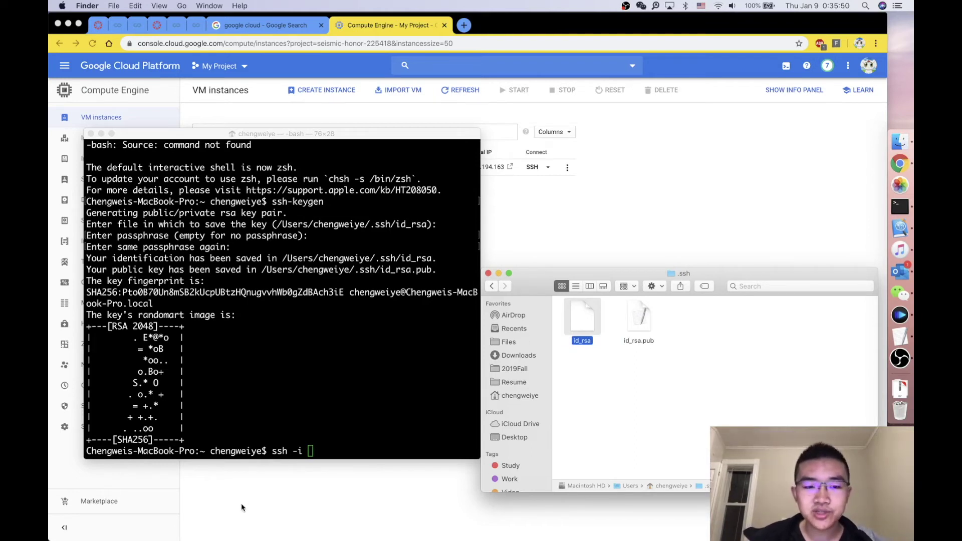
right_click(578, 317)
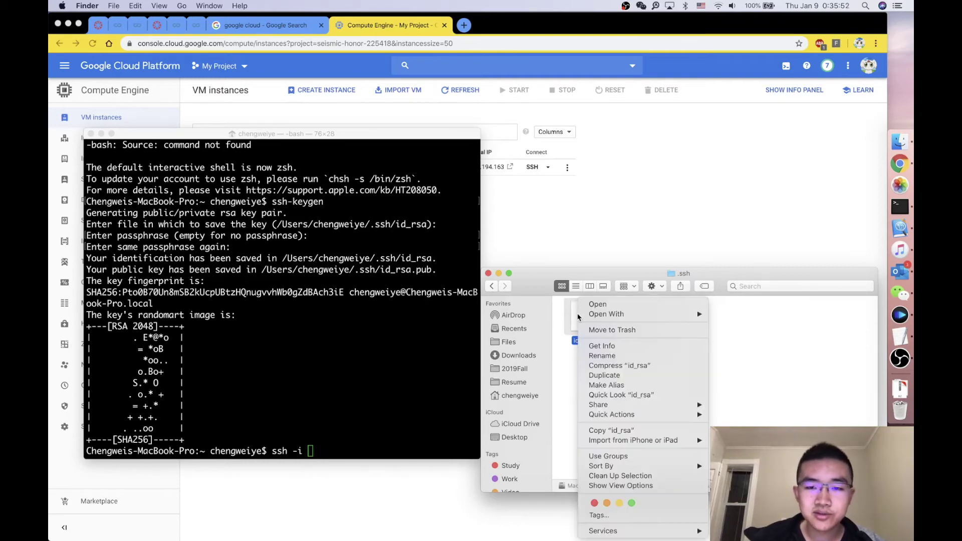
left_click(515, 314)
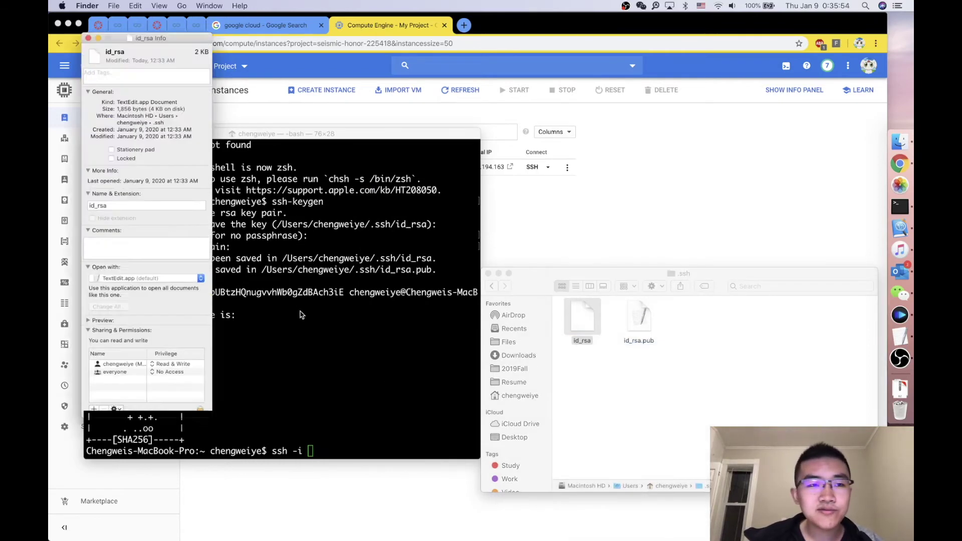
left_click(60, 24)
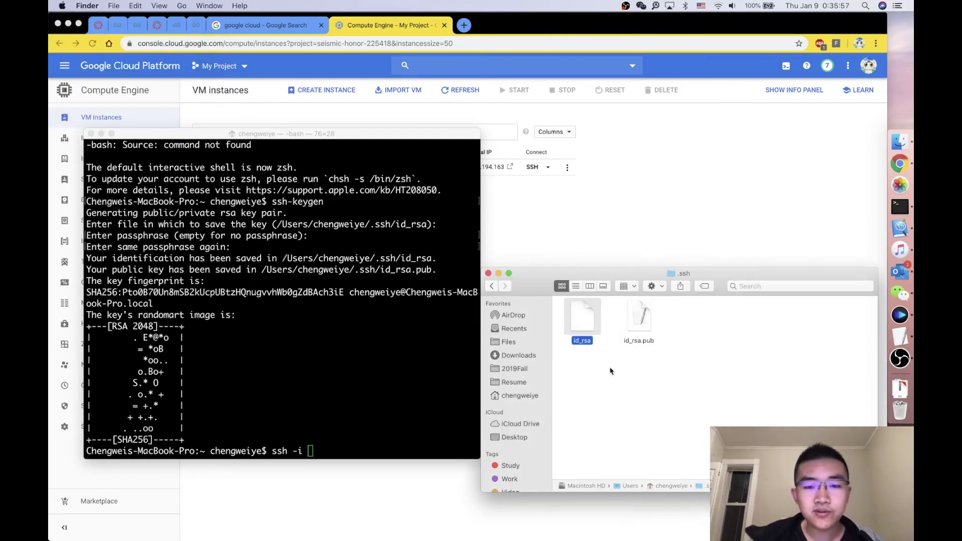
left_click_drag(582, 318, 388, 394)
left_click(379, 405)
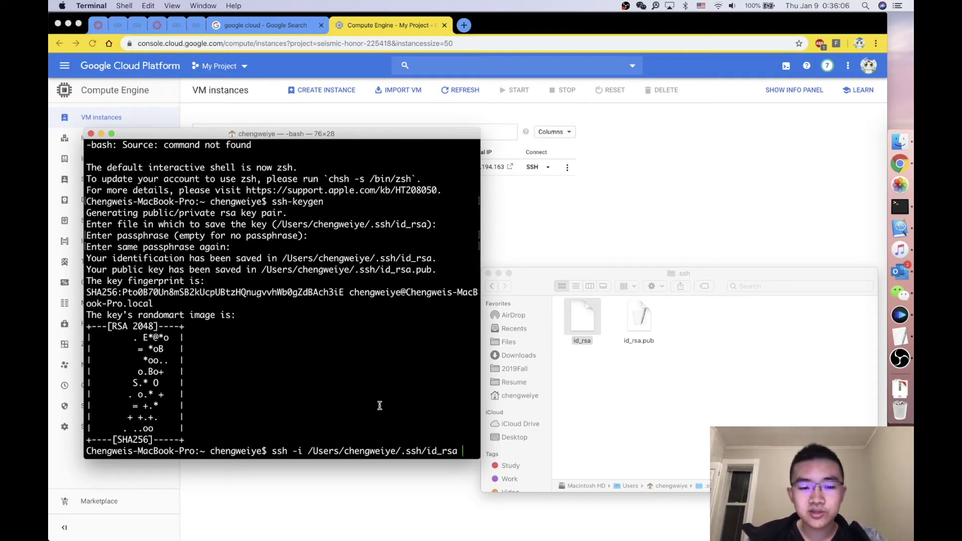
Step: Append username@ip_address after the key path, widening Terminal so the command fits
type("username")
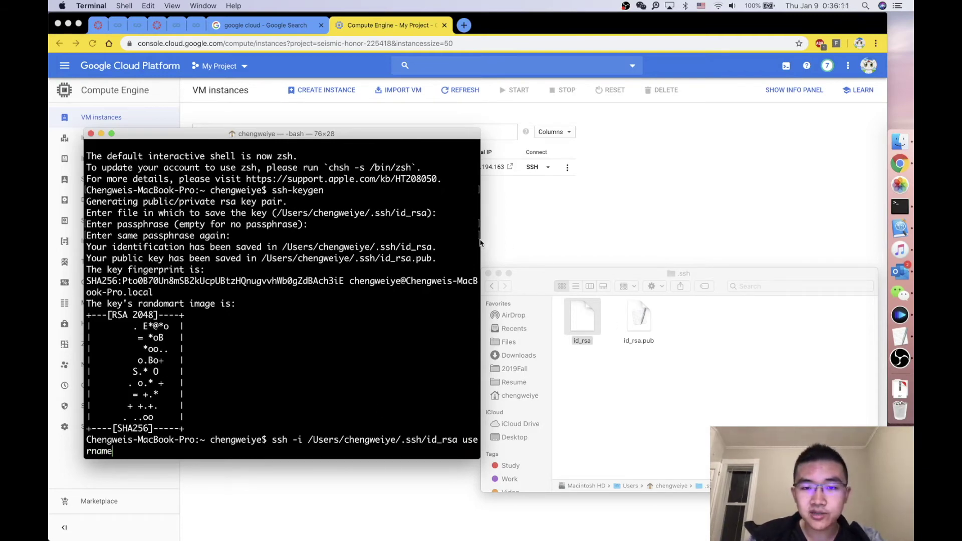
left_click_drag(480, 240, 717, 240)
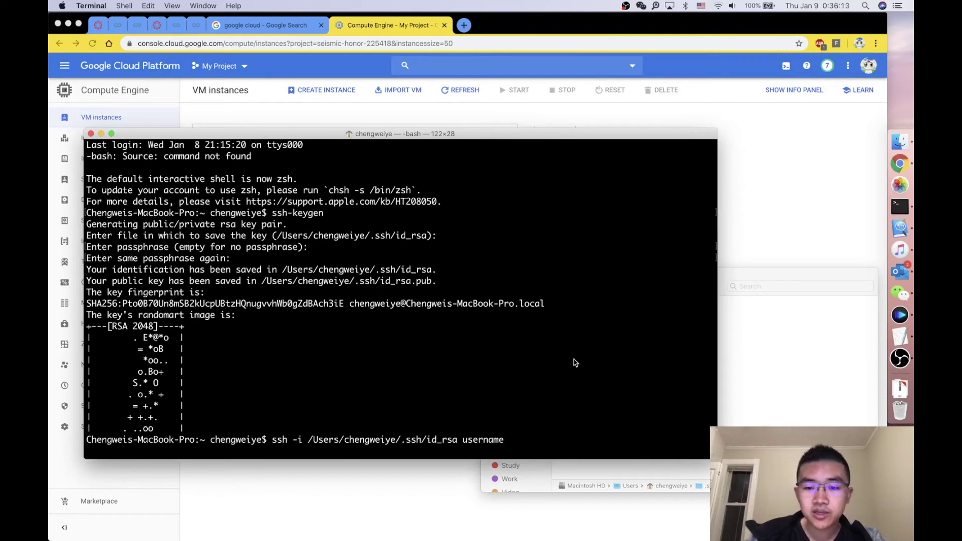
type("@ip_address")
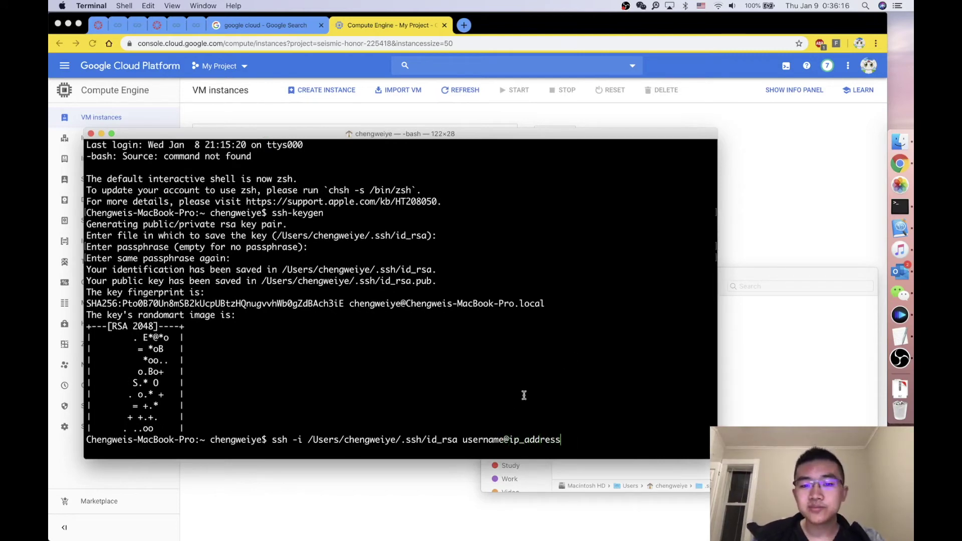
double_click(473, 439)
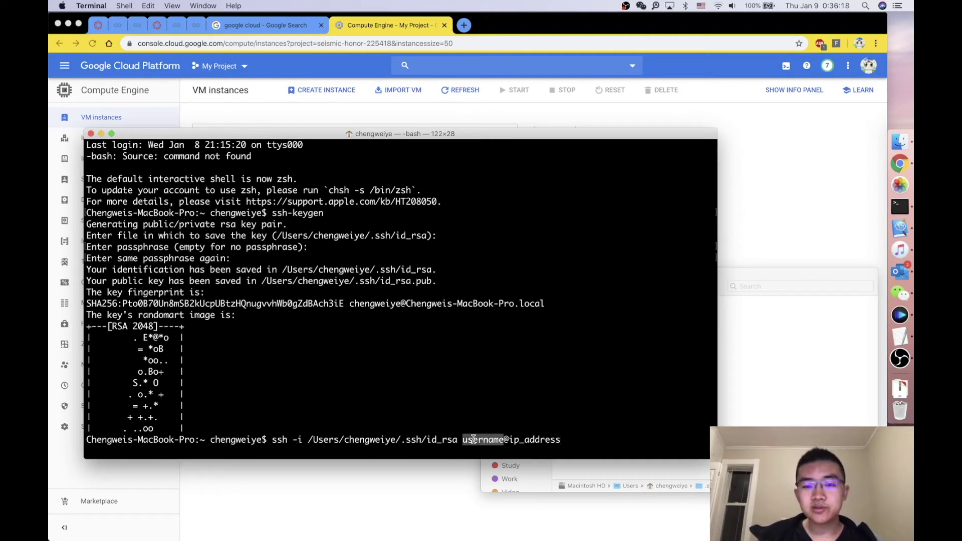
left_click(535, 412)
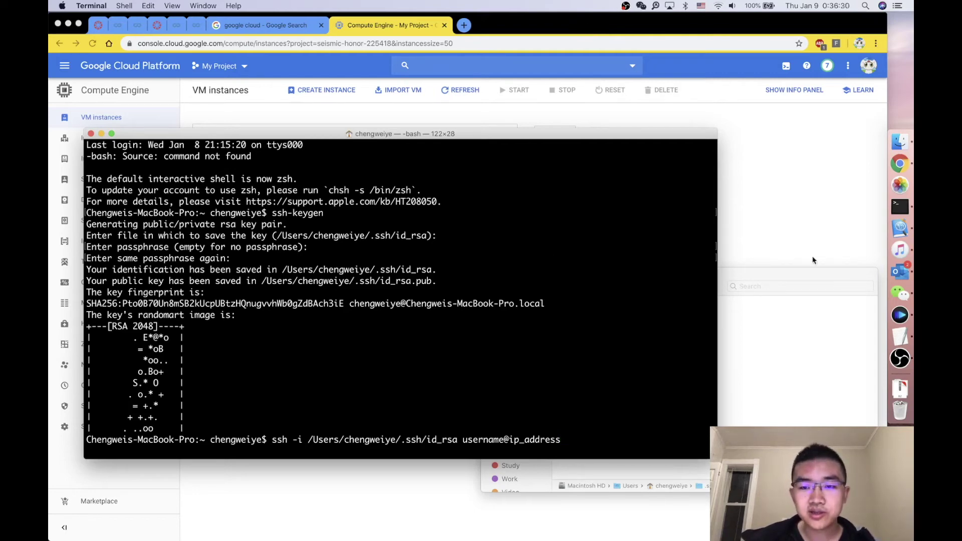
Step: Move the .ssh folder window lower and bring the Cloud console VM list forward
left_click(777, 326)
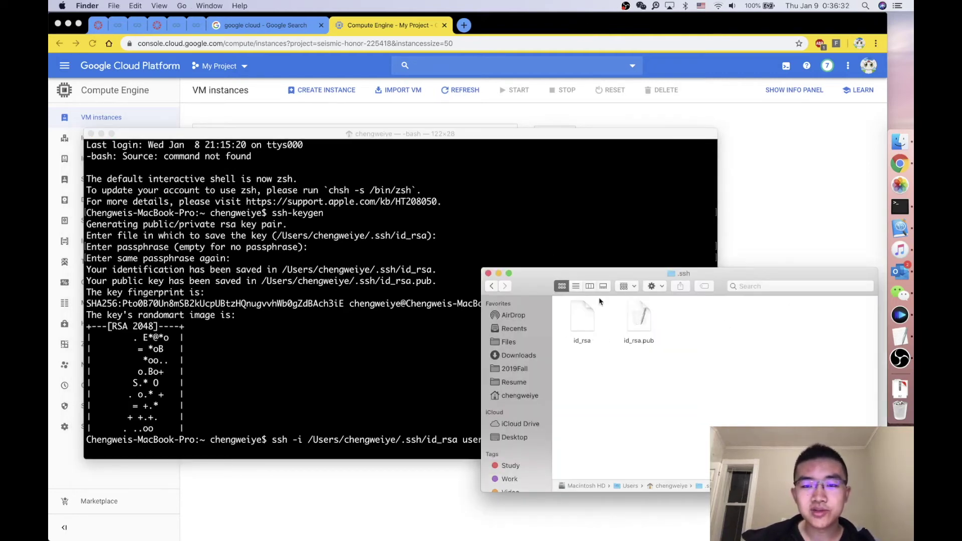
left_click_drag(595, 275, 599, 322)
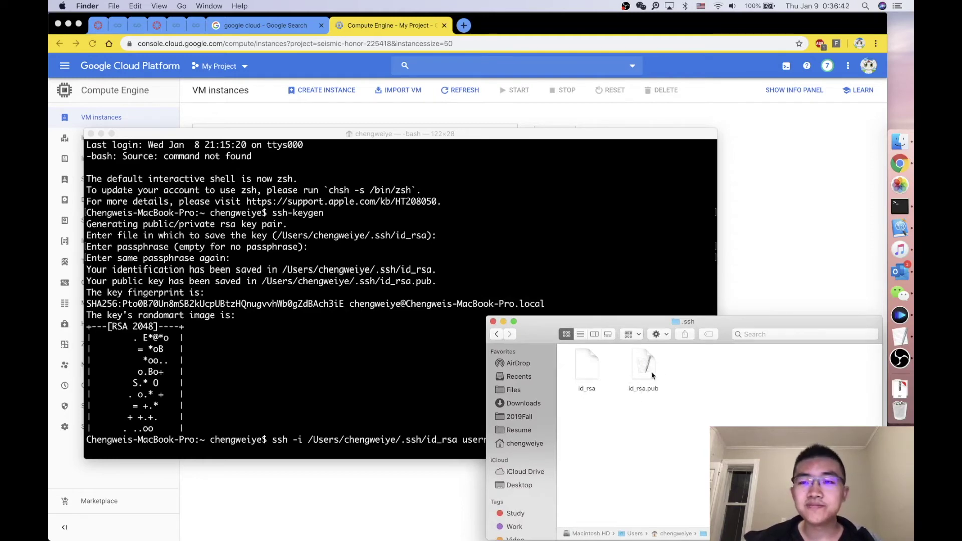
left_click(760, 273)
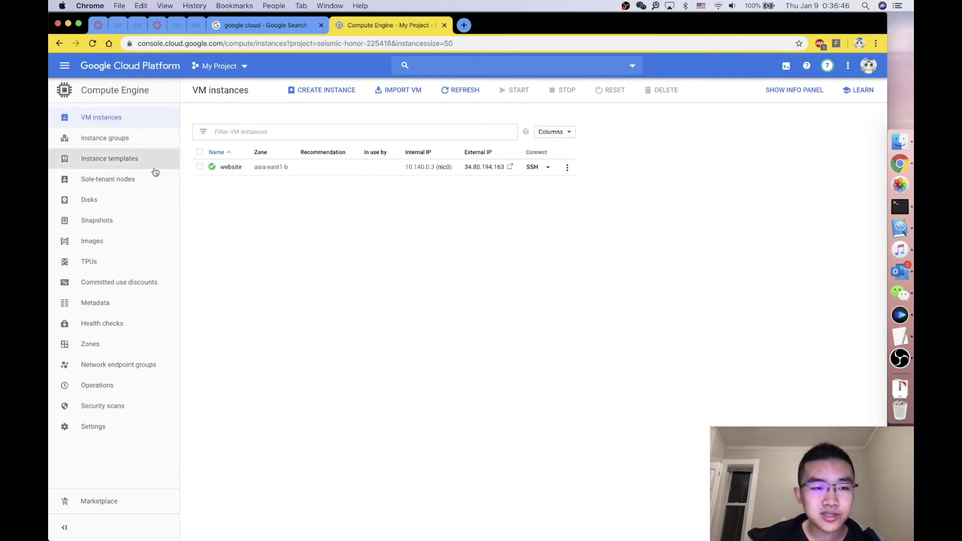
Step: On the Metadata SSH Keys tab, remove the ssh-rsa and ecdsa keys and save
left_click(97, 305)
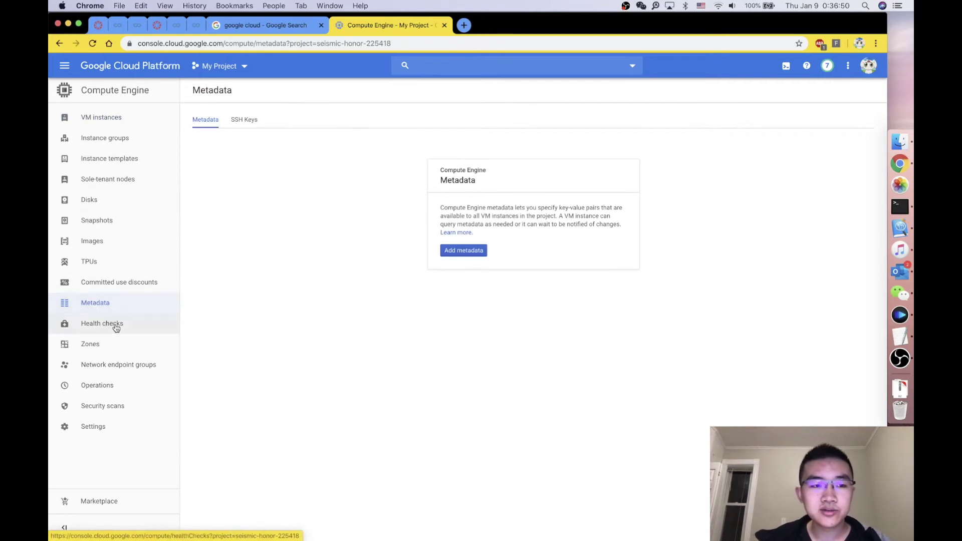
left_click(245, 122)
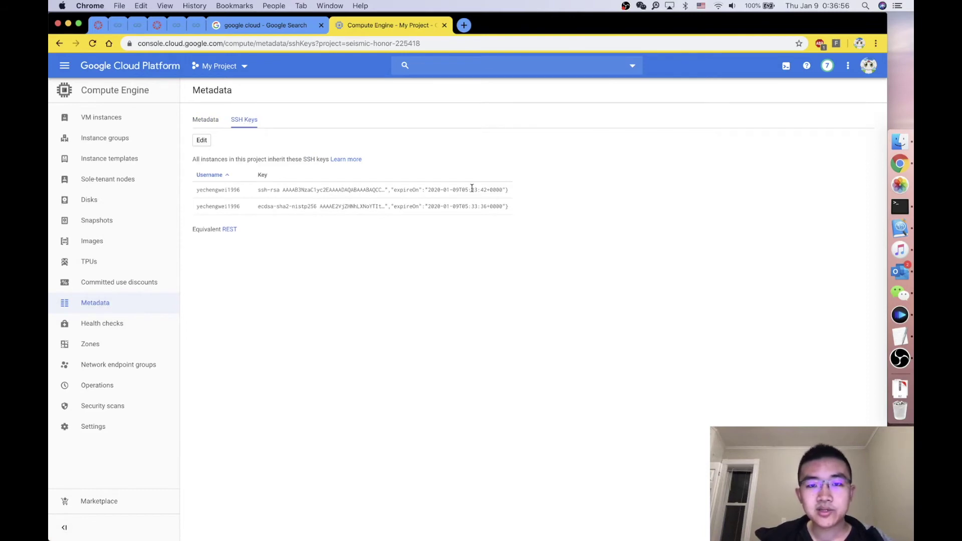
left_click(204, 143)
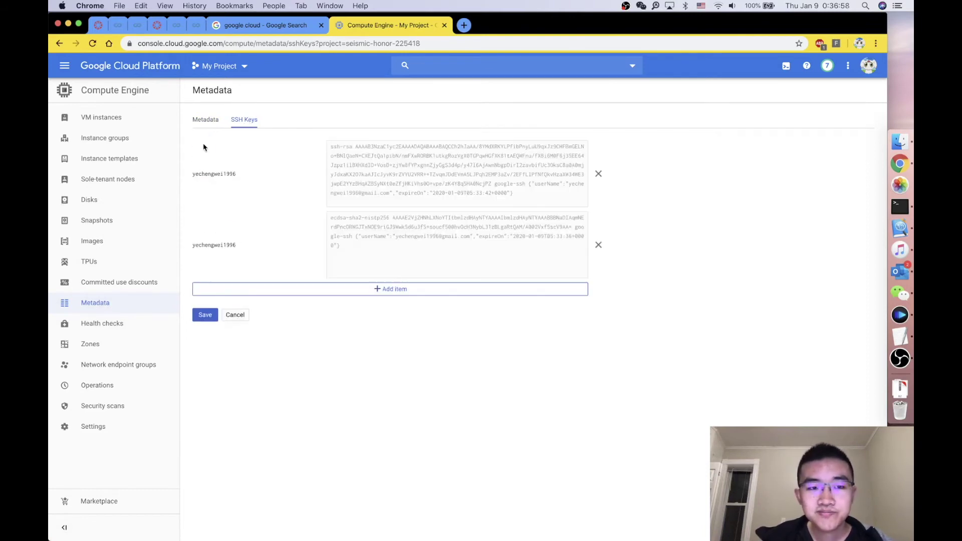
left_click(597, 174)
left_click(597, 174)
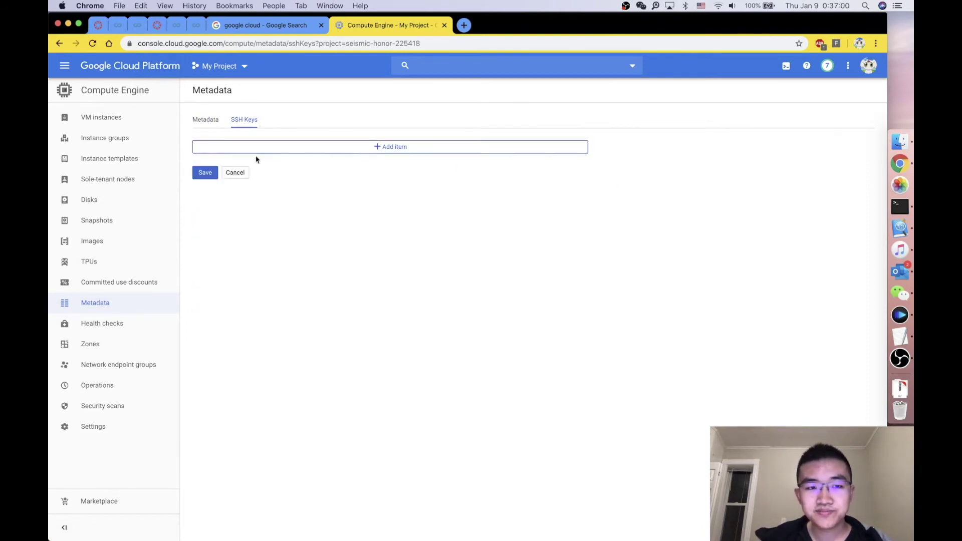
left_click(215, 172)
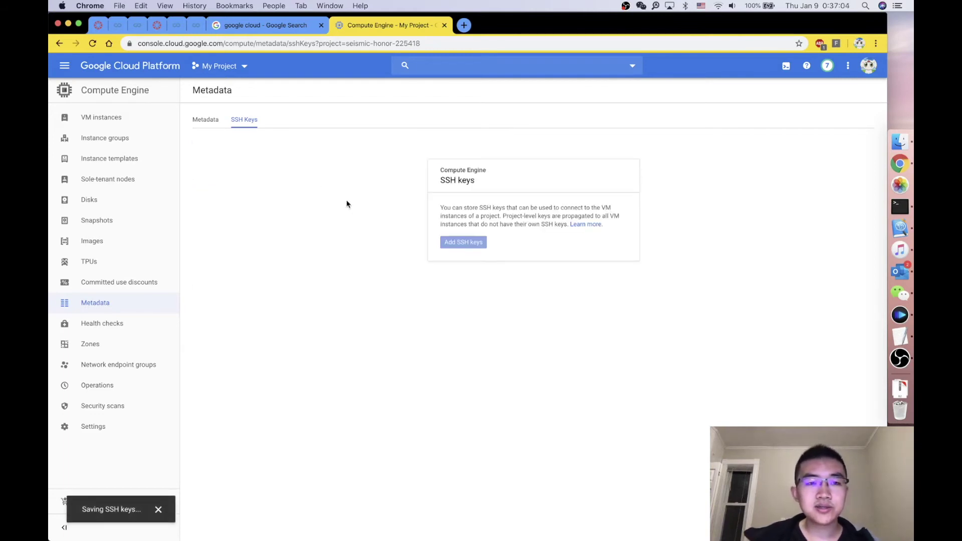
left_click(134, 310)
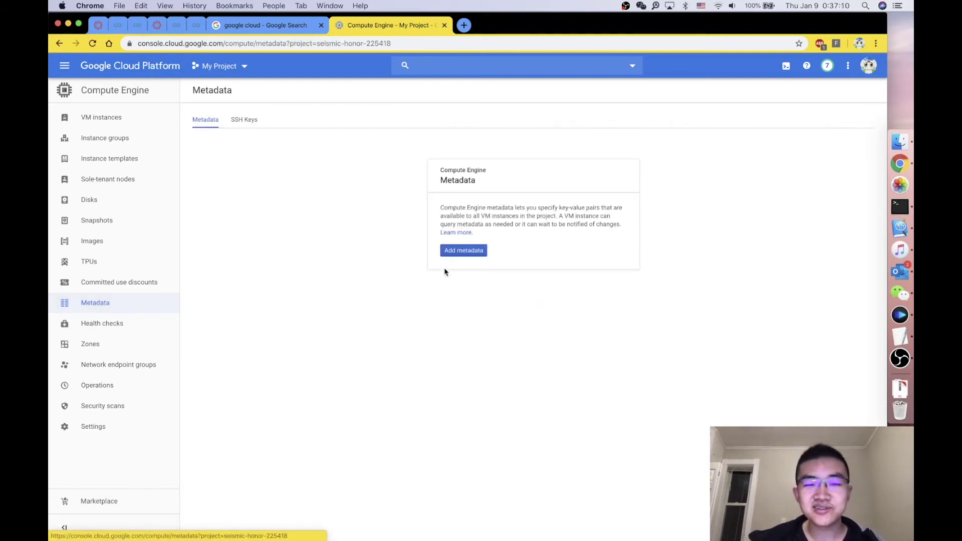
left_click(245, 119)
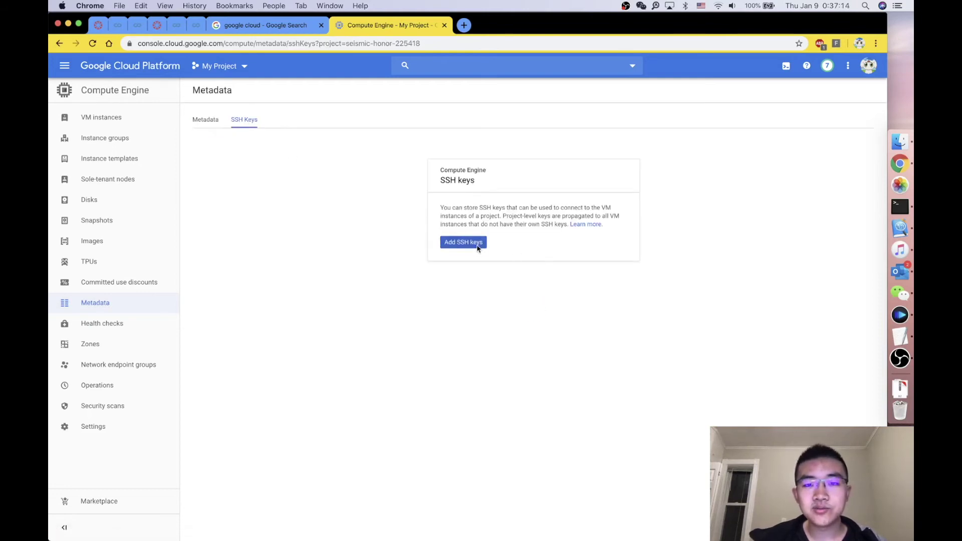
Step: Add an empty SSH key entry in the console and open id_rsa.pub in TextEdit
left_click(479, 244)
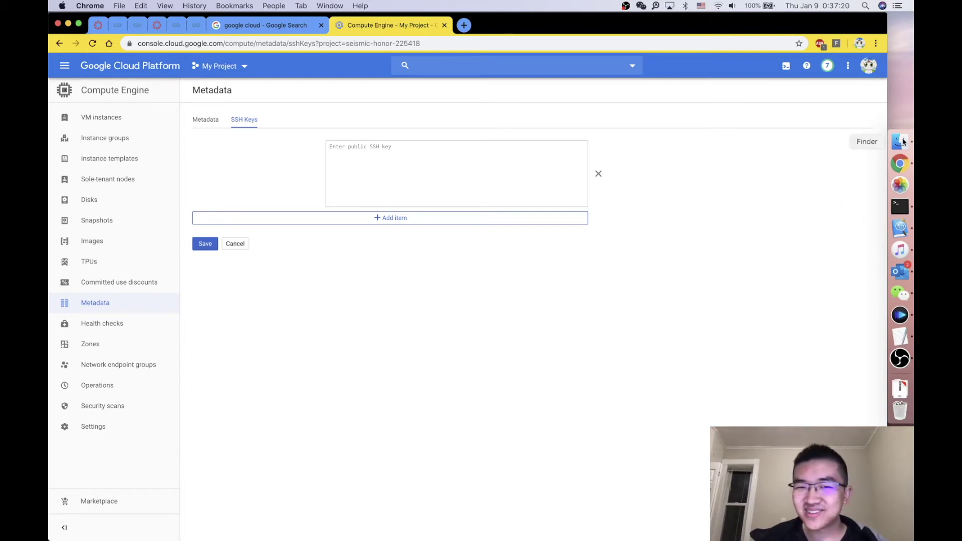
left_click(354, 147)
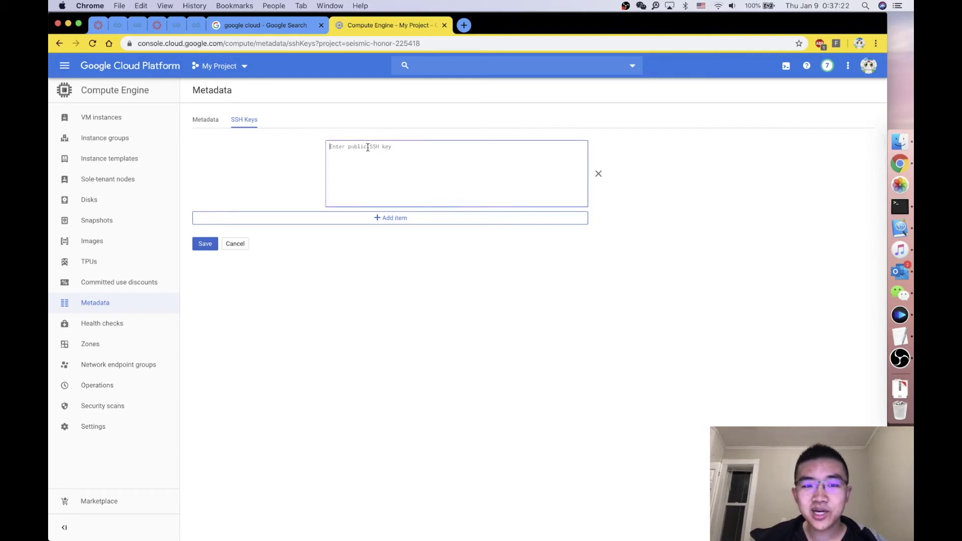
left_click(899, 142)
left_click(648, 366)
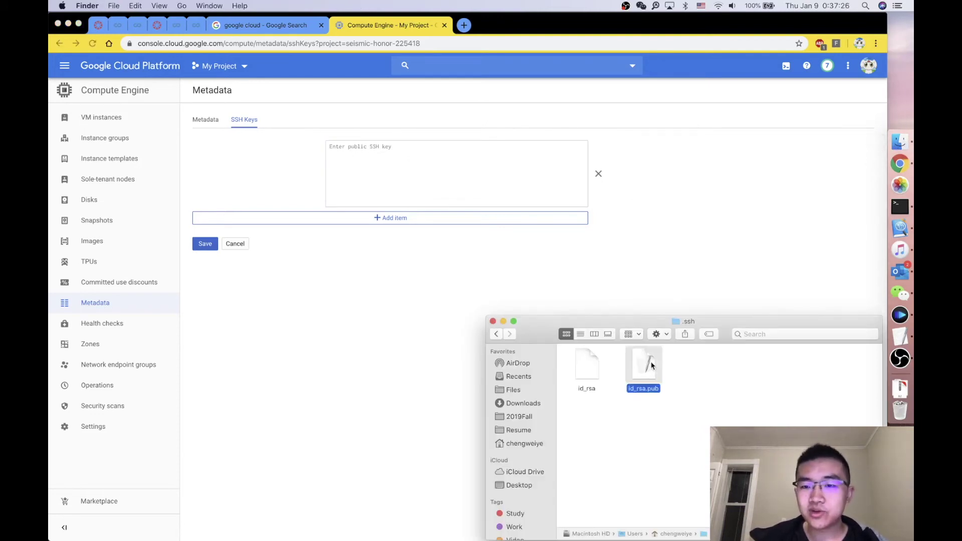
right_click(637, 373)
mouse_move(682, 314)
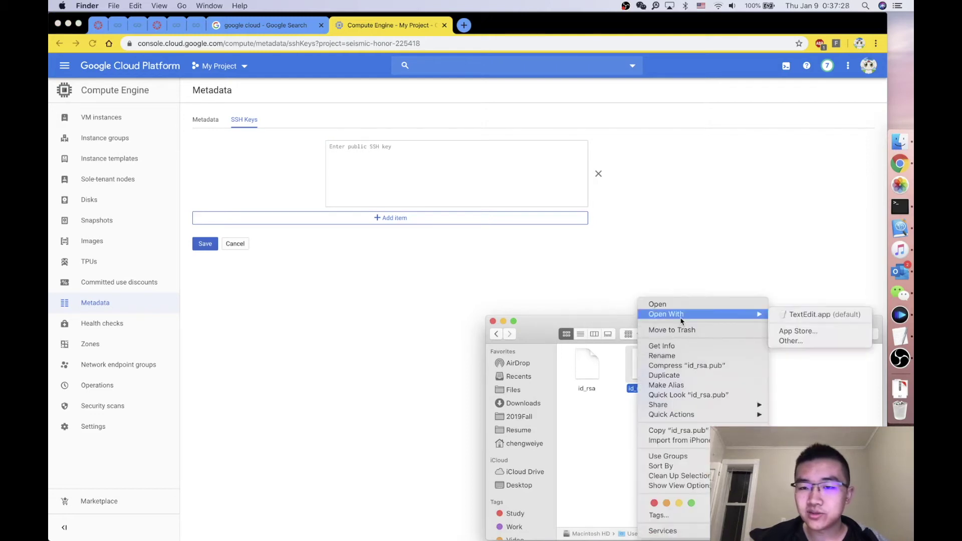
left_click(811, 314)
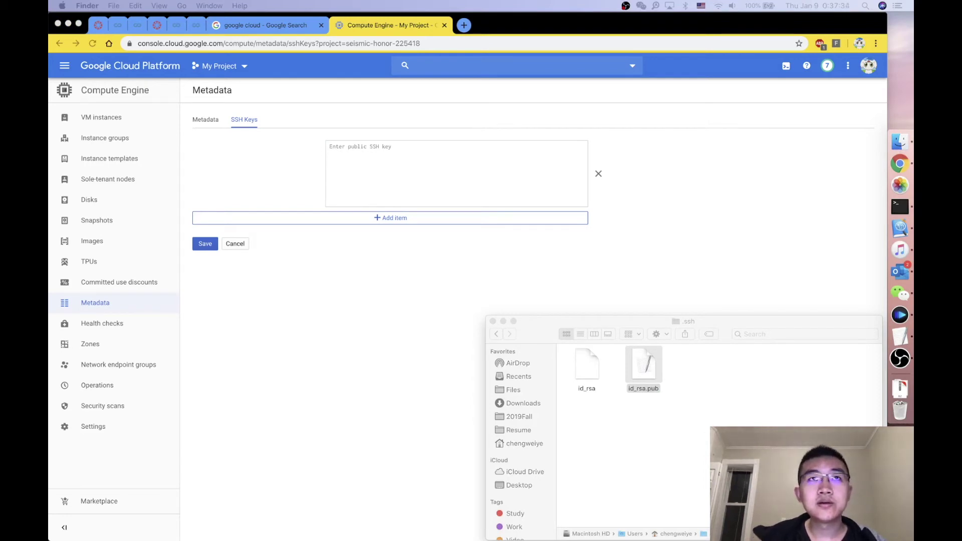
Step: Copy the full public key text from the id_rsa.pub TextEdit window
left_click_drag(358, 227, 519, 281)
left_click(326, 364)
left_click_drag(280, 334, 191, 279)
key("cmd+c")
left_click(404, 178)
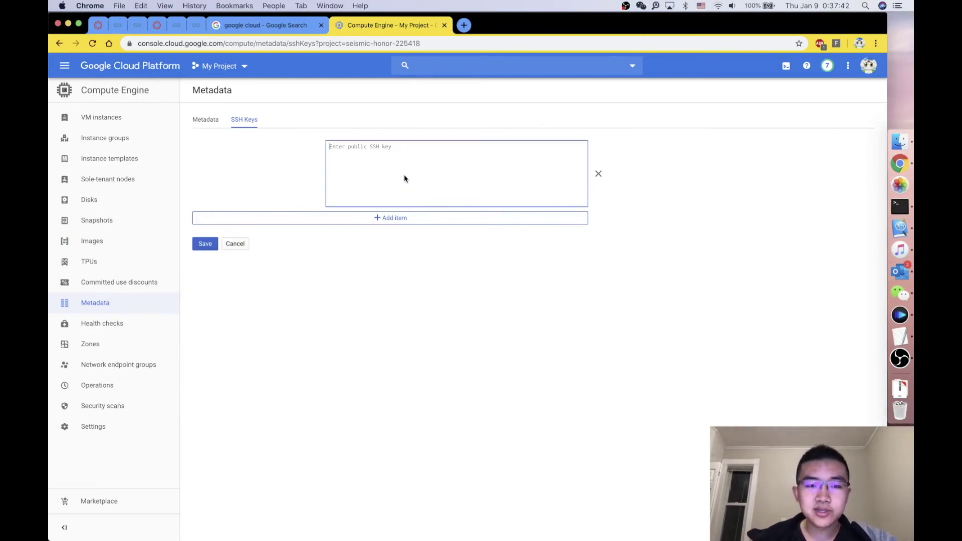
Step: Paste the public key into the SSH key box, check its username, and save
key("super+v")
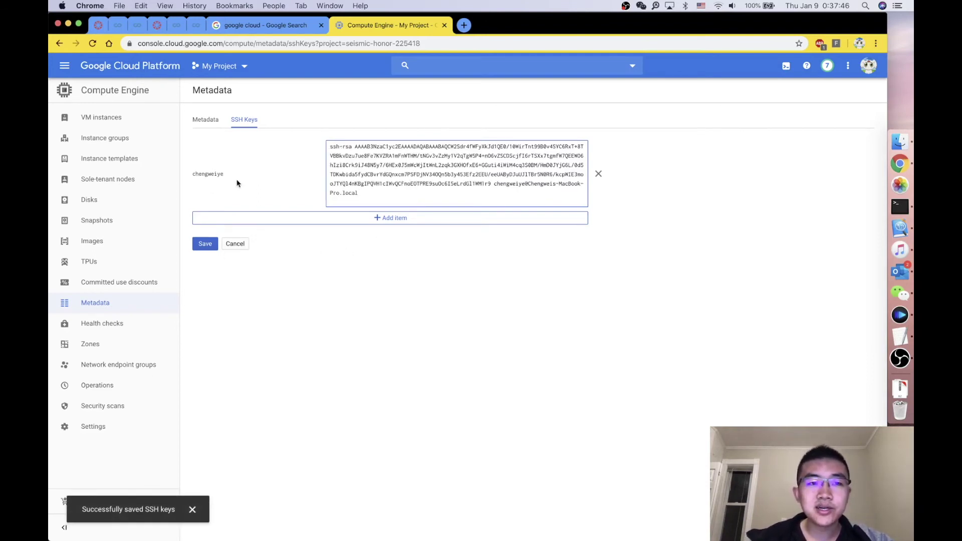
left_click_drag(194, 171, 226, 175)
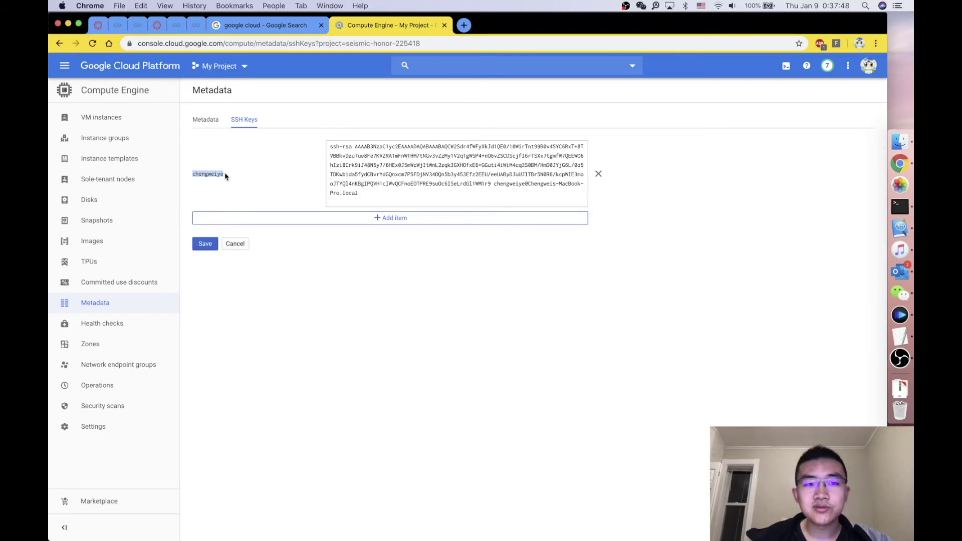
left_click(522, 187)
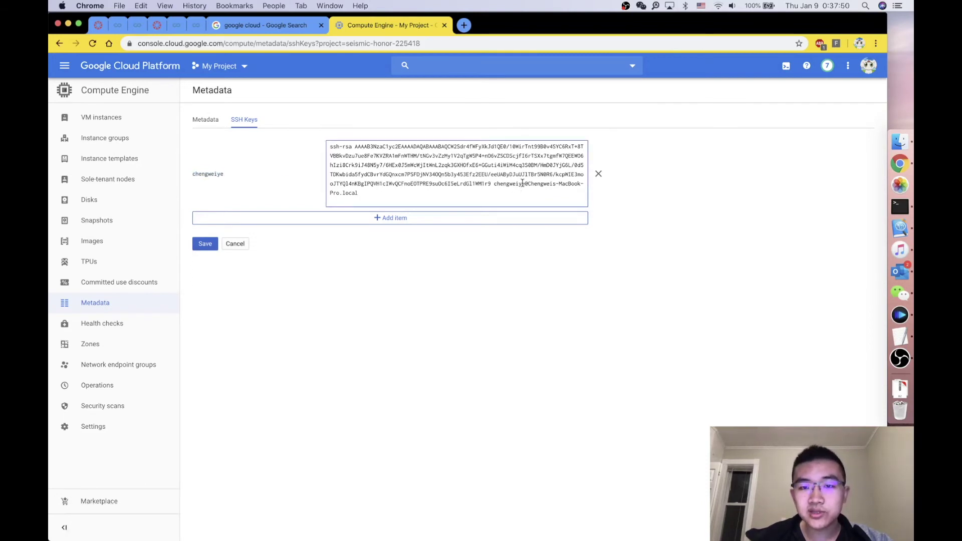
left_click_drag(524, 184, 493, 184)
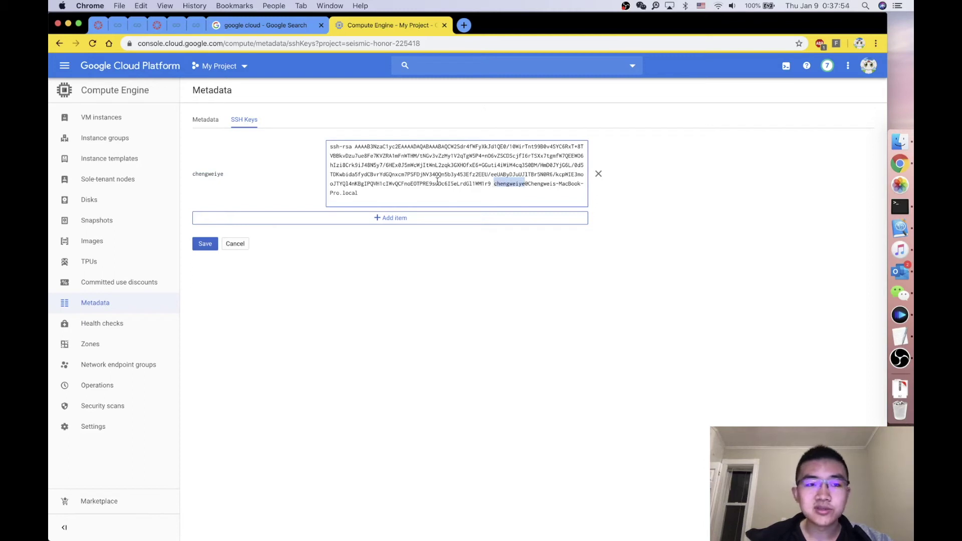
left_click(529, 183)
double_click(507, 183)
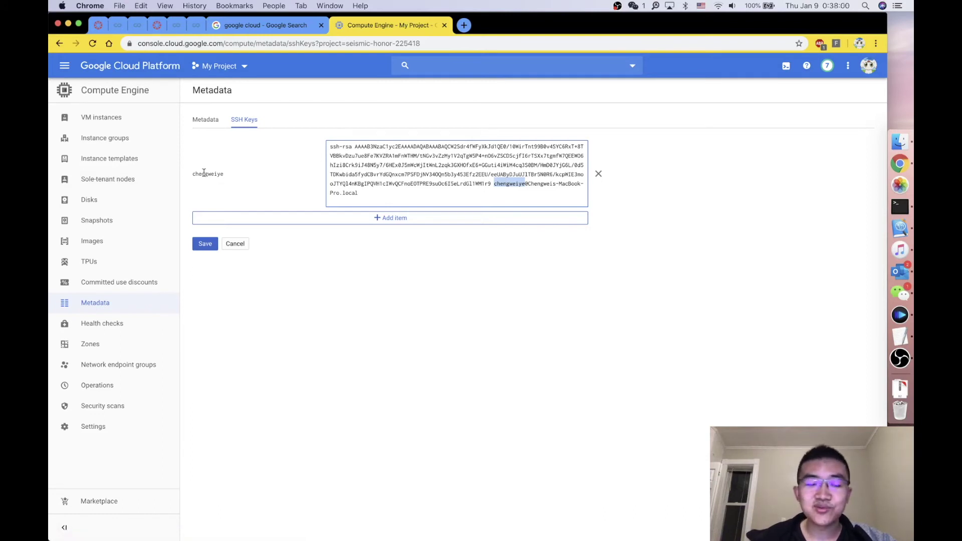
left_click(208, 243)
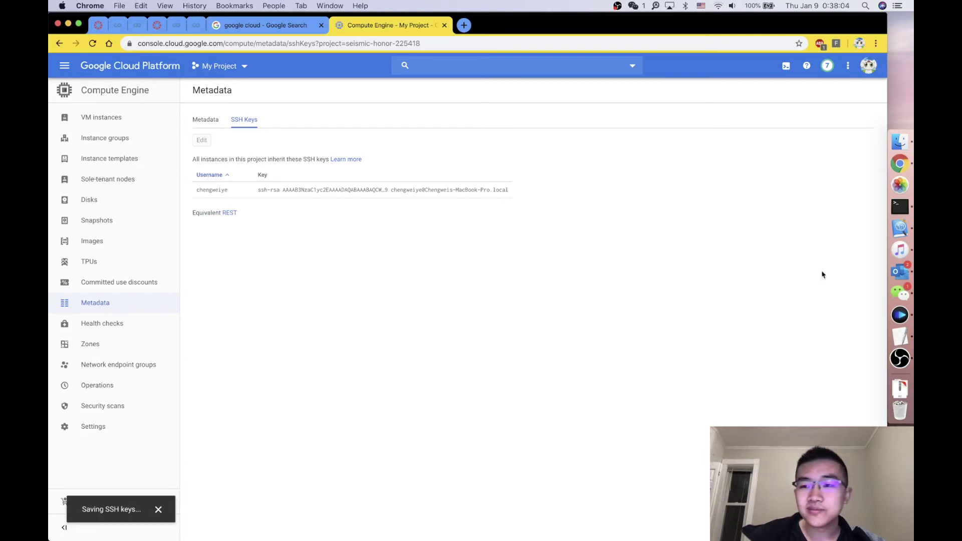
Step: In the ssh command, replace the username placeholder with the account username and delete ip_address
left_click(899, 207)
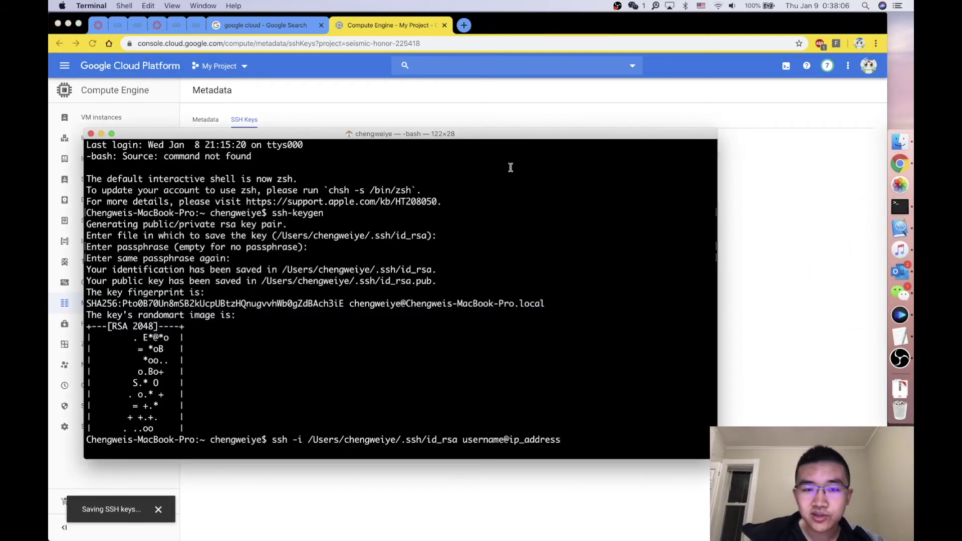
left_click_drag(479, 133, 506, 206)
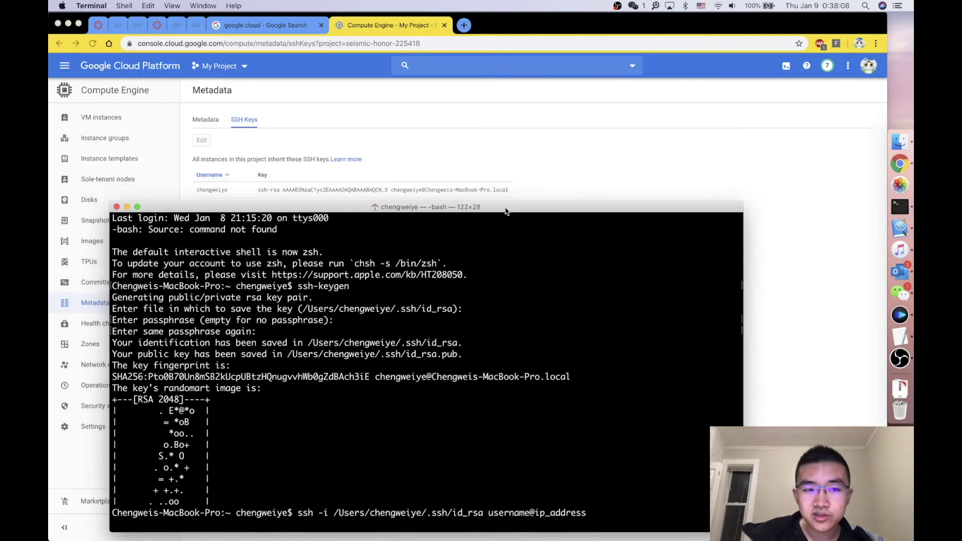
left_click_drag(489, 512, 527, 512)
left_click(527, 512)
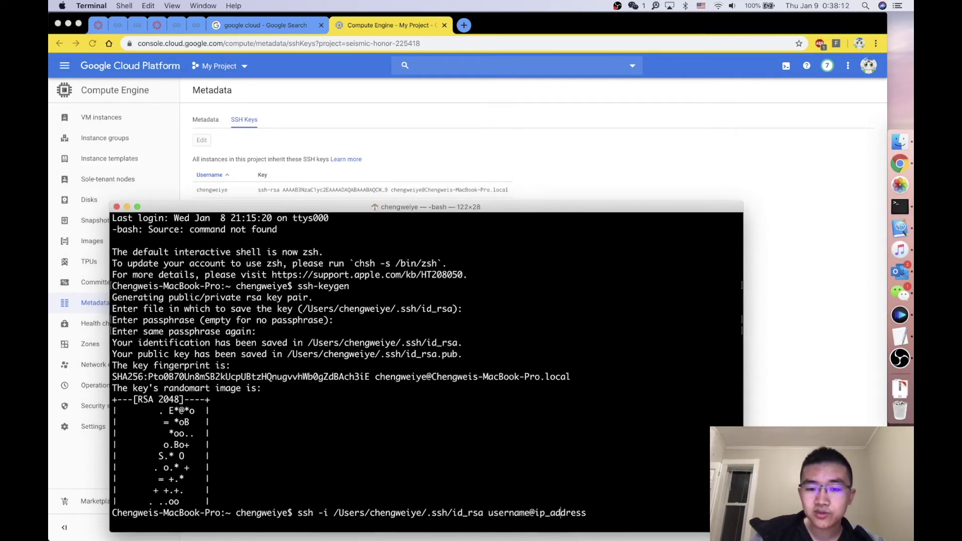
key("BackSpace")
key("BackSpace")
key("BackSpace")
key("BackSpace")
key("BackSpace")
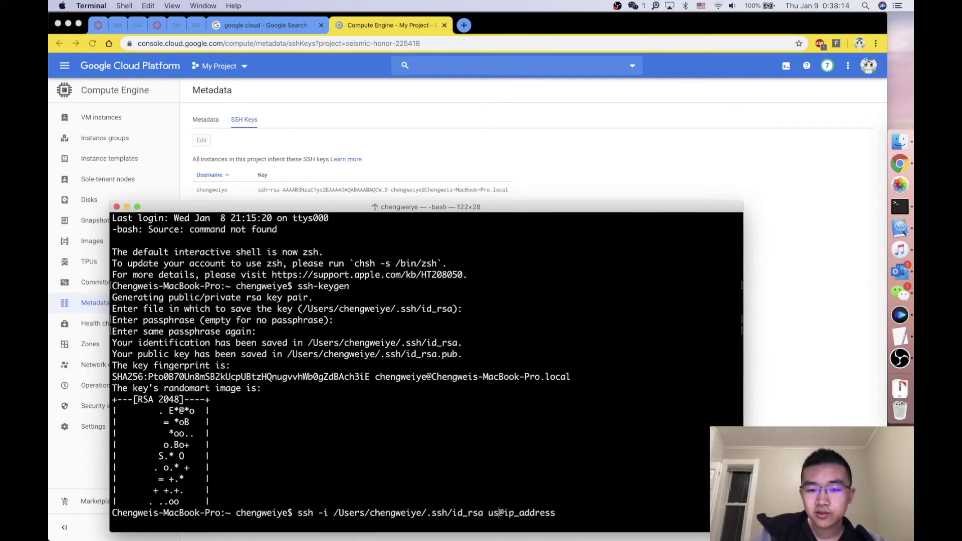
type("chengweiye")
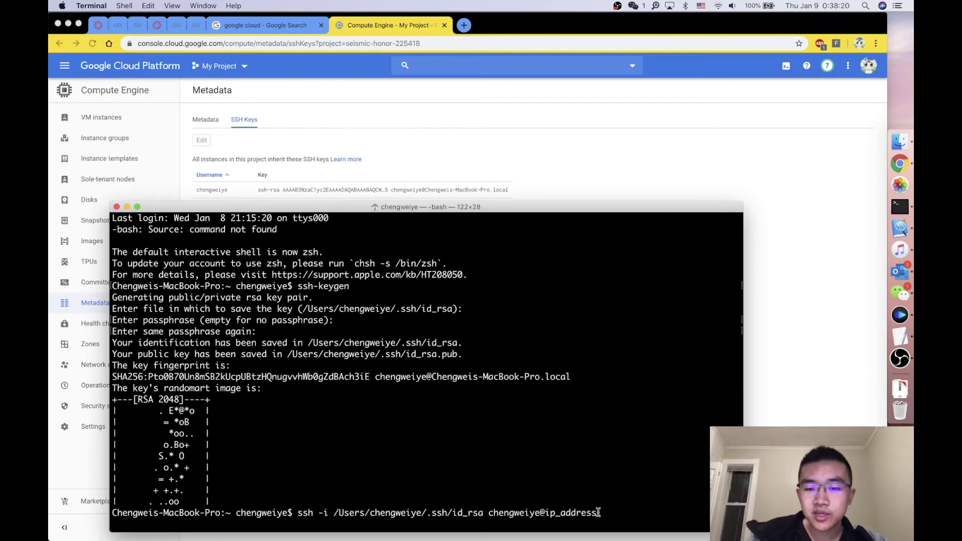
key("BackSpace")
key("BackSpace")
key("BackSpace")
key("BackSpace")
key("BackSpace")
key("BackSpace")
key("BackSpace")
key("BackSpace")
key("BackSpace")
key("BackSpace")
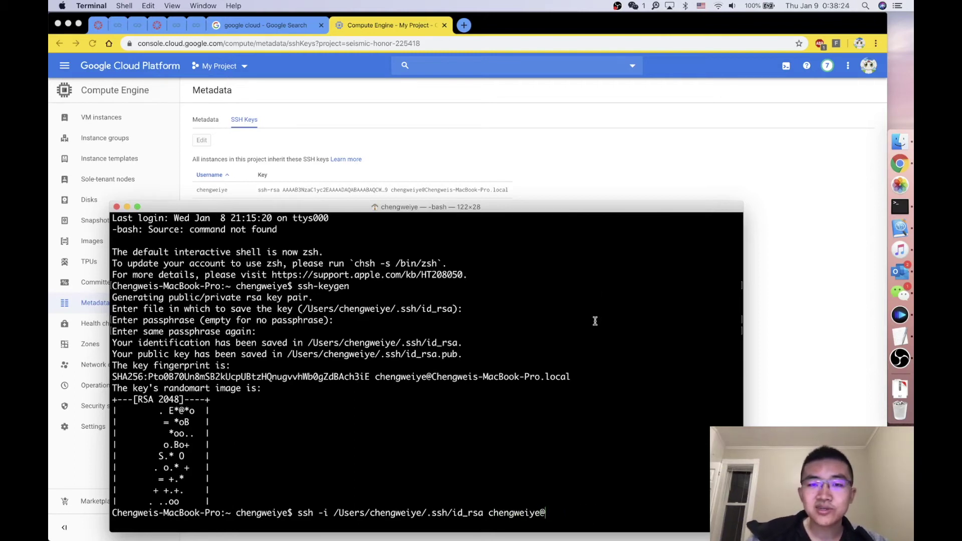
Step: Paste the website VM's external IP 34.80.194.163 into the ssh command and run it
left_click(624, 190)
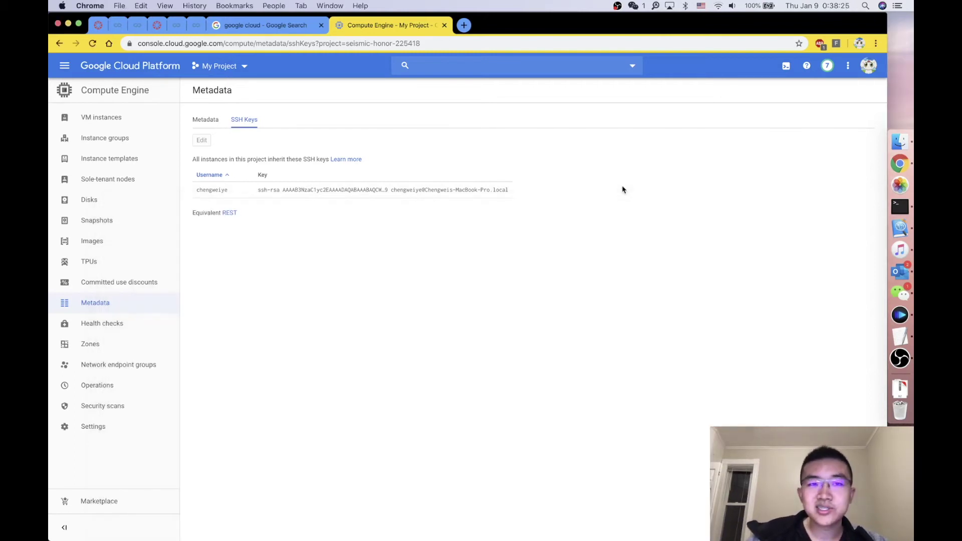
left_click(121, 119)
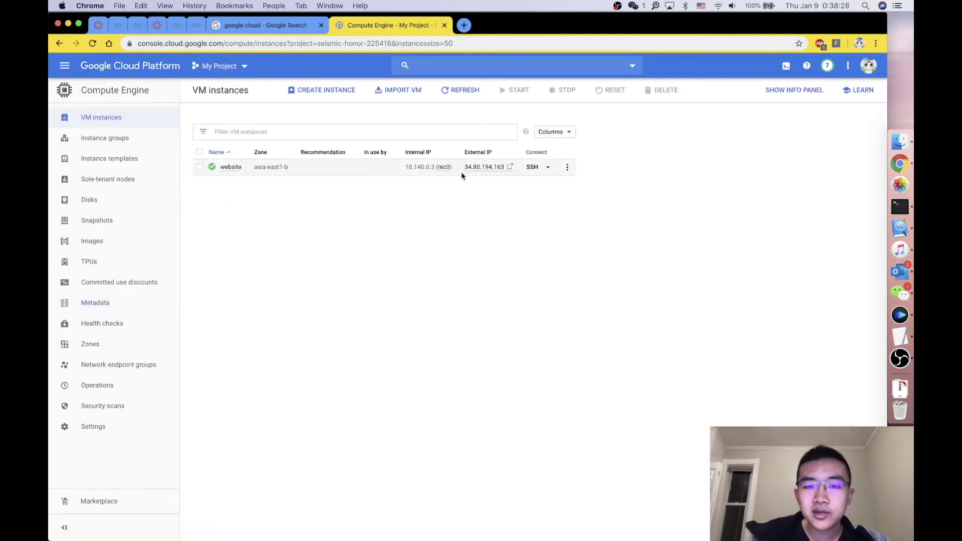
left_click_drag(462, 168, 507, 167)
key("super+c")
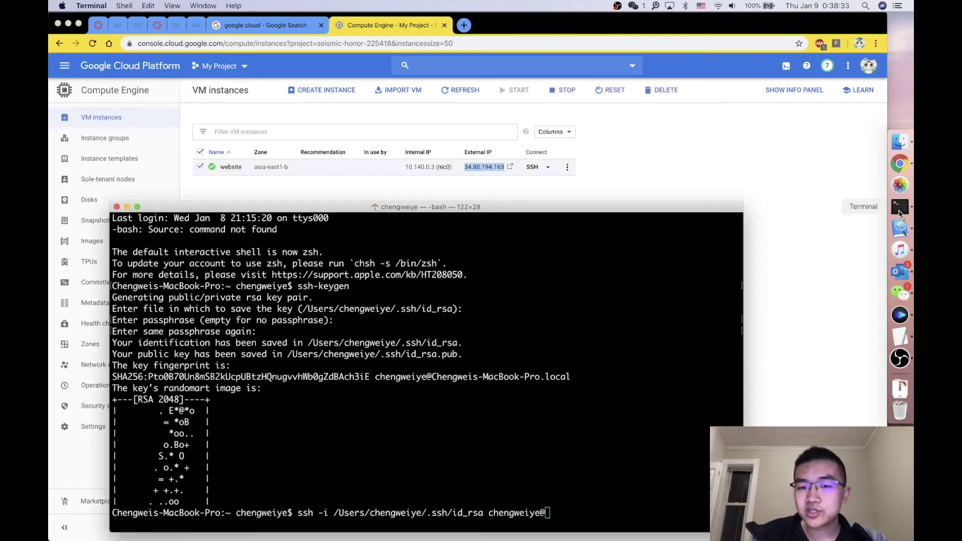
left_click(900, 207)
key("super+v")
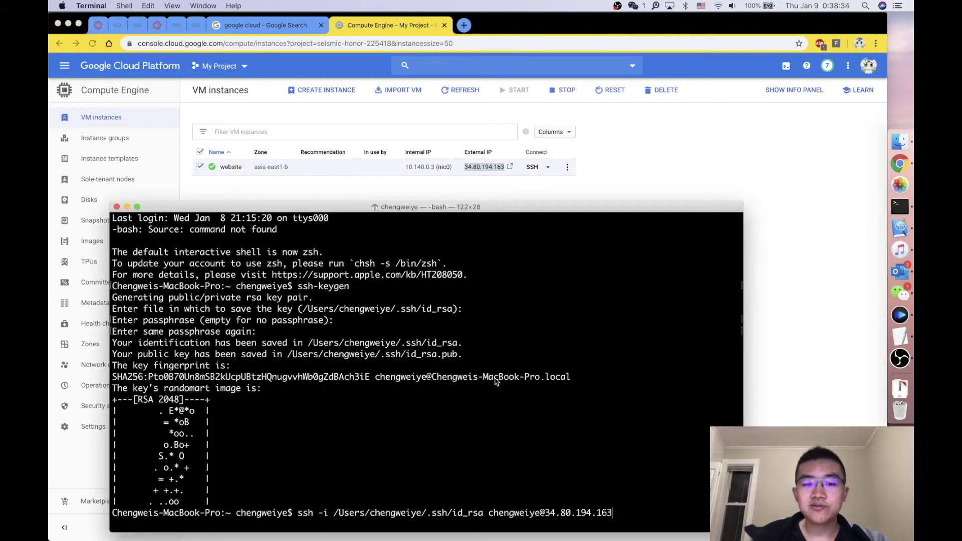
key("Return")
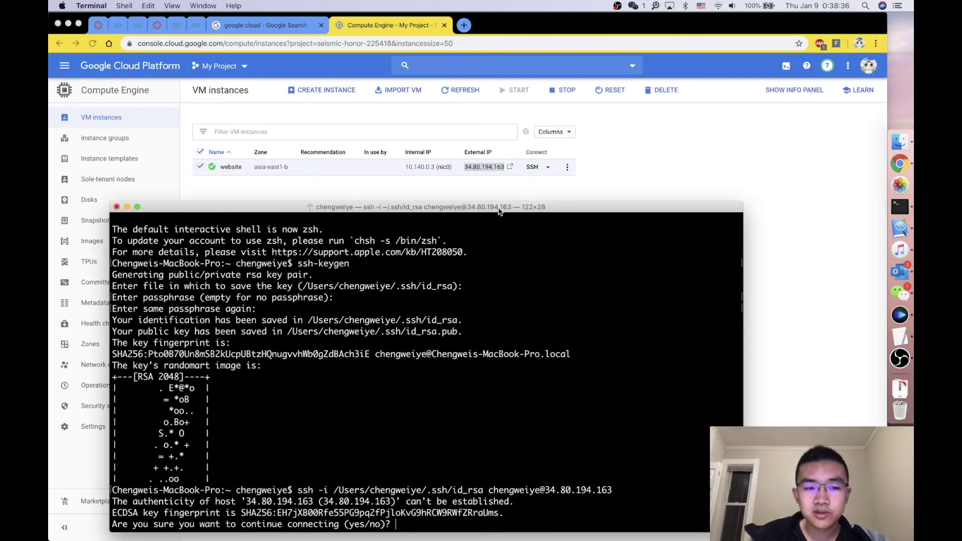
Step: Accept the new host with yes to log into the website VM, then view known_hosts in ~/.ssh
left_click_drag(499, 211, 541, 138)
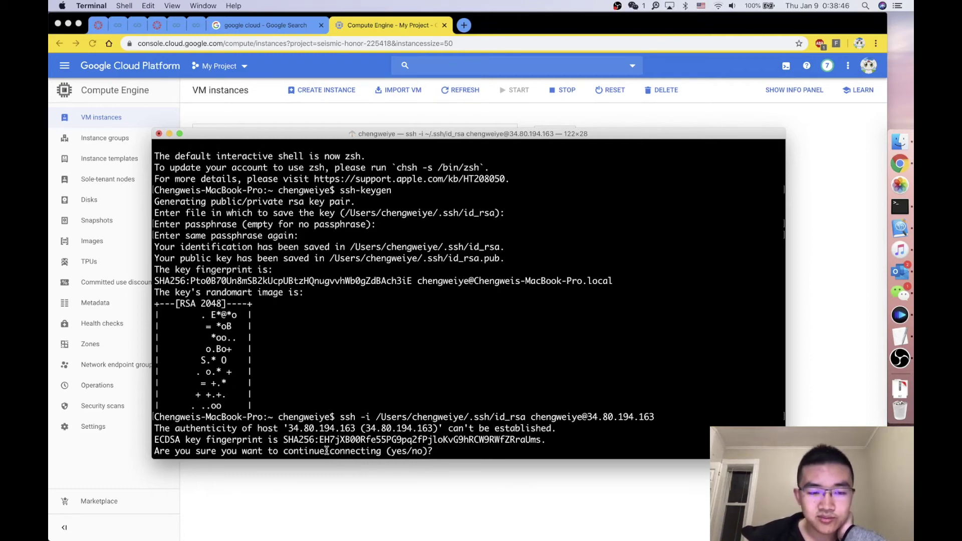
type("y")
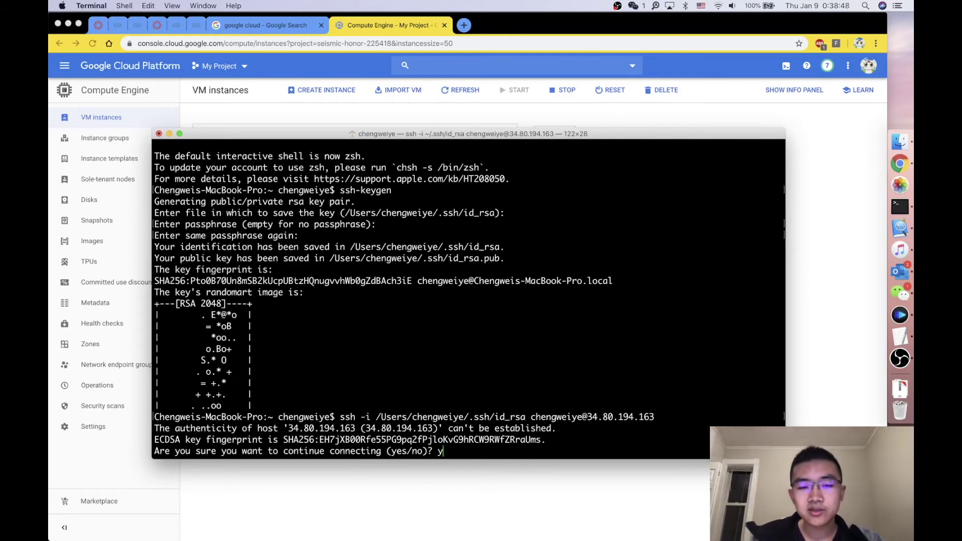
type("es")
key("Return")
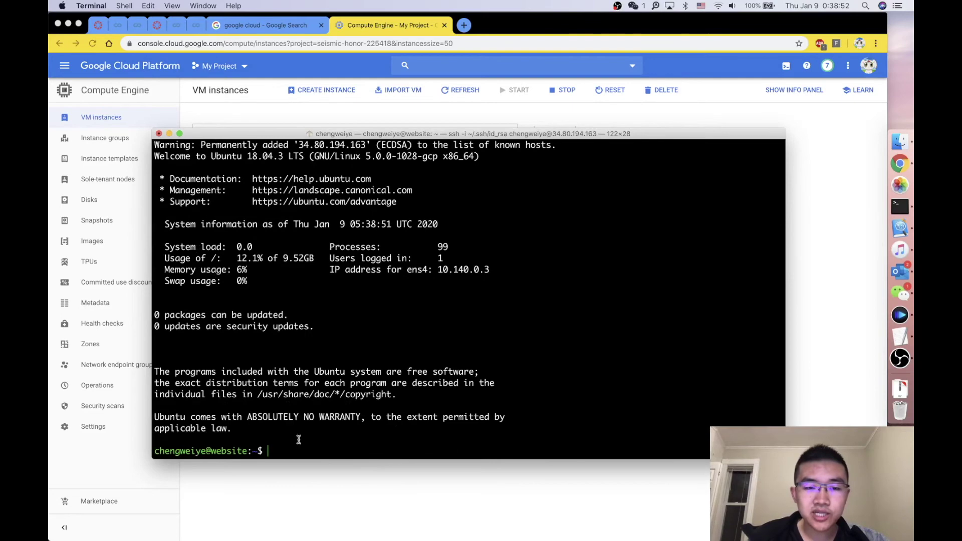
scroll(343, 269, "up", 5)
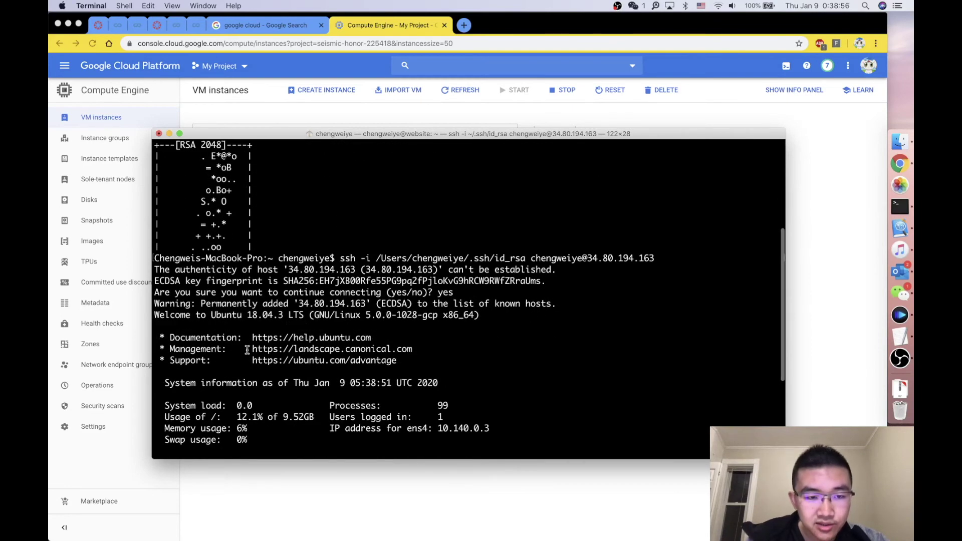
left_click_drag(263, 303, 559, 304)
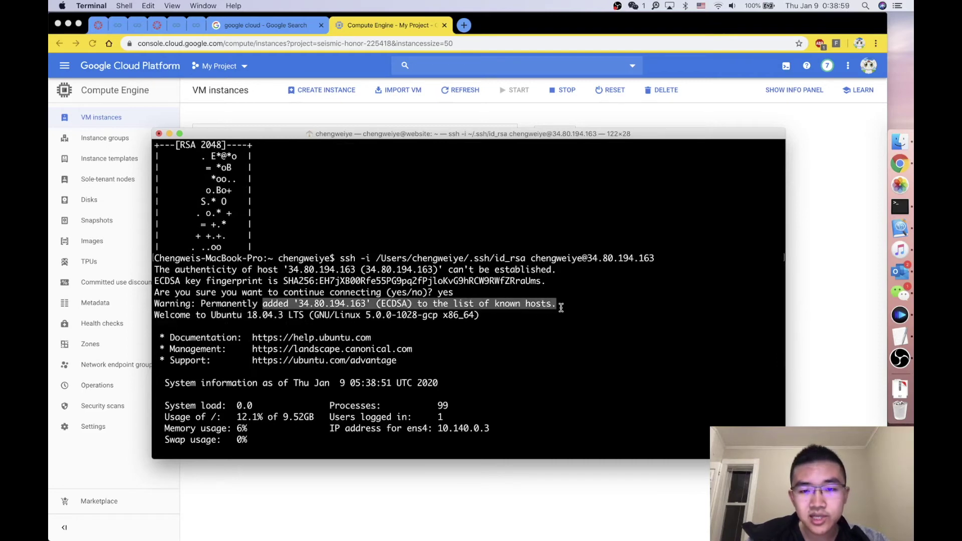
left_click(899, 142)
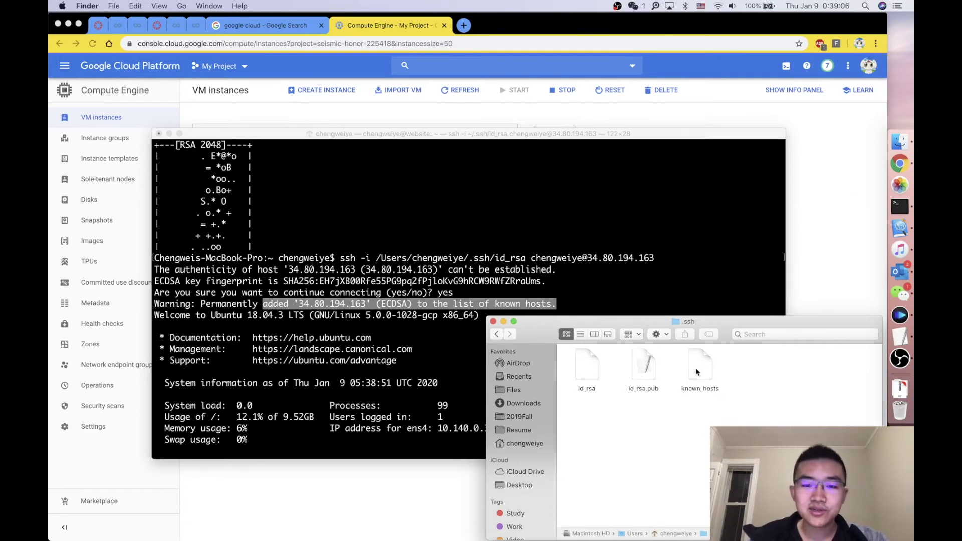
Step: Review the Ubuntu welcome line, system information and remote prompt, then return to Chrome's VM instances list
left_click(336, 304)
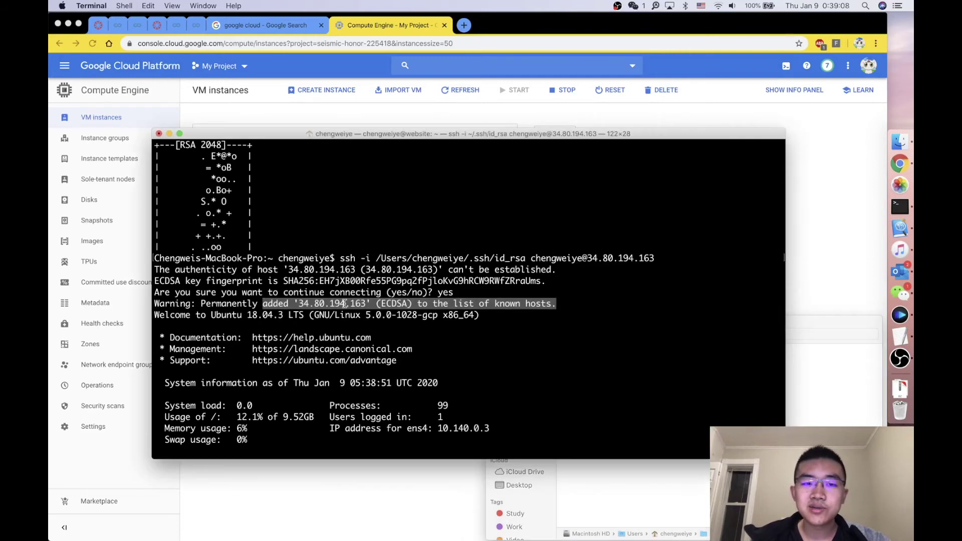
left_click(341, 303)
scroll(344, 303, "down", 5)
scroll(344, 304, "up", 5)
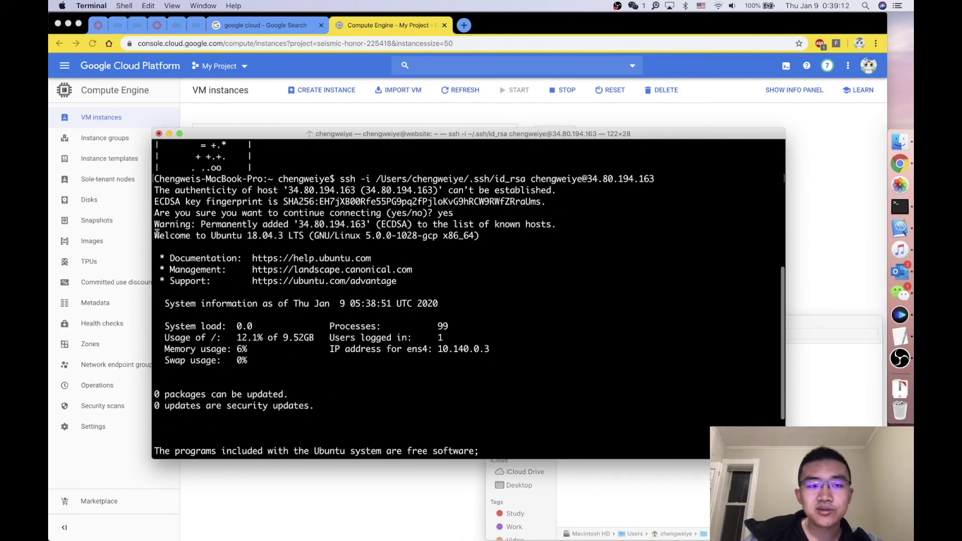
left_click_drag(154, 235, 498, 234)
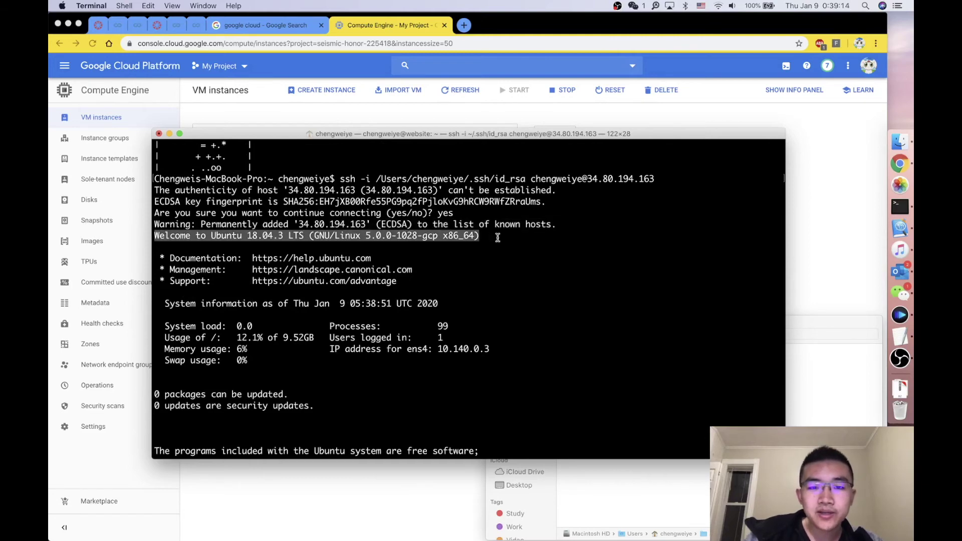
left_click(496, 235)
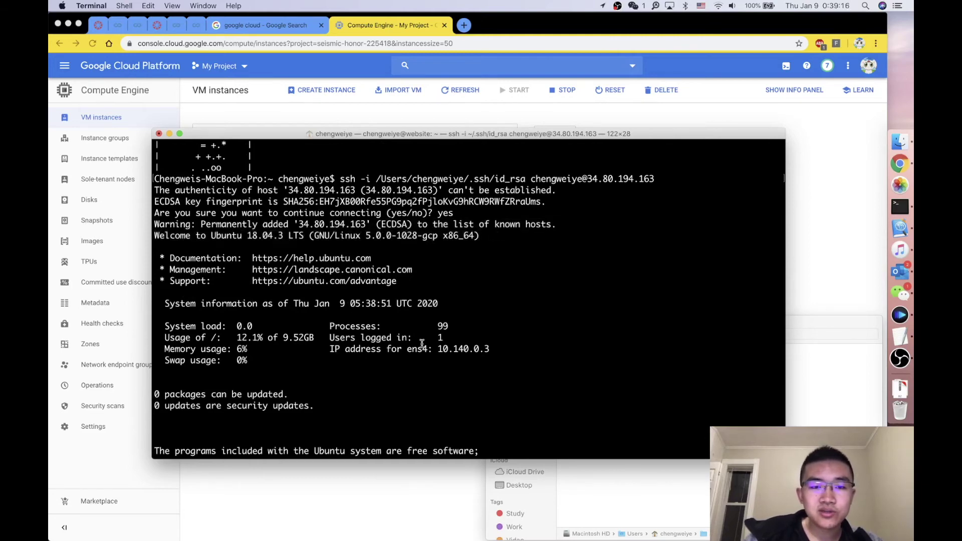
left_click_drag(340, 365, 150, 303)
left_click(254, 327)
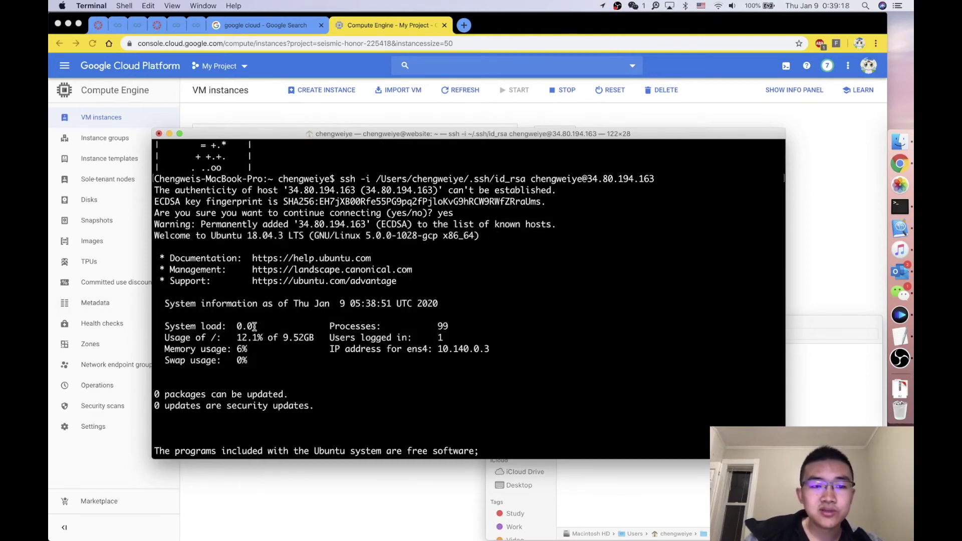
scroll(254, 327, "down", 3)
left_click_drag(275, 450, 149, 450)
left_click(303, 450)
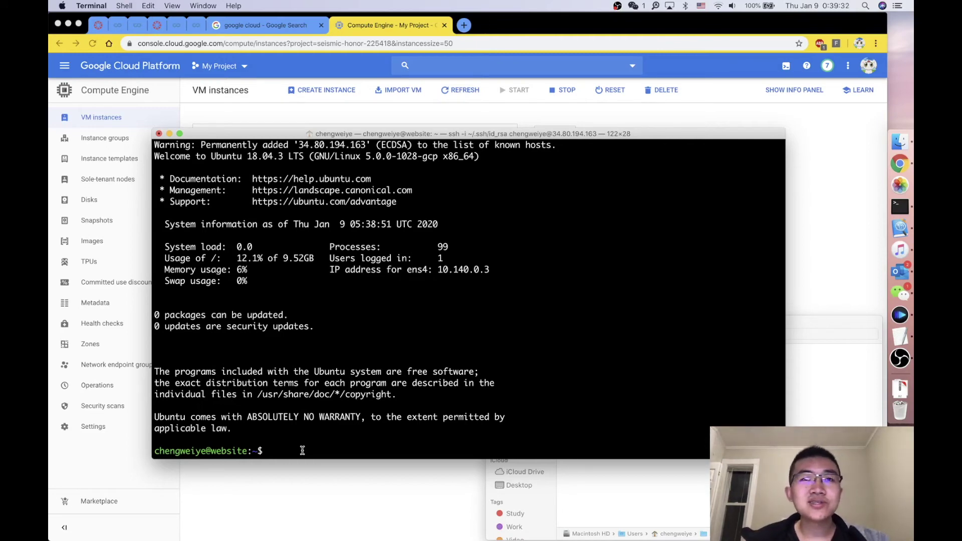
left_click(521, 22)
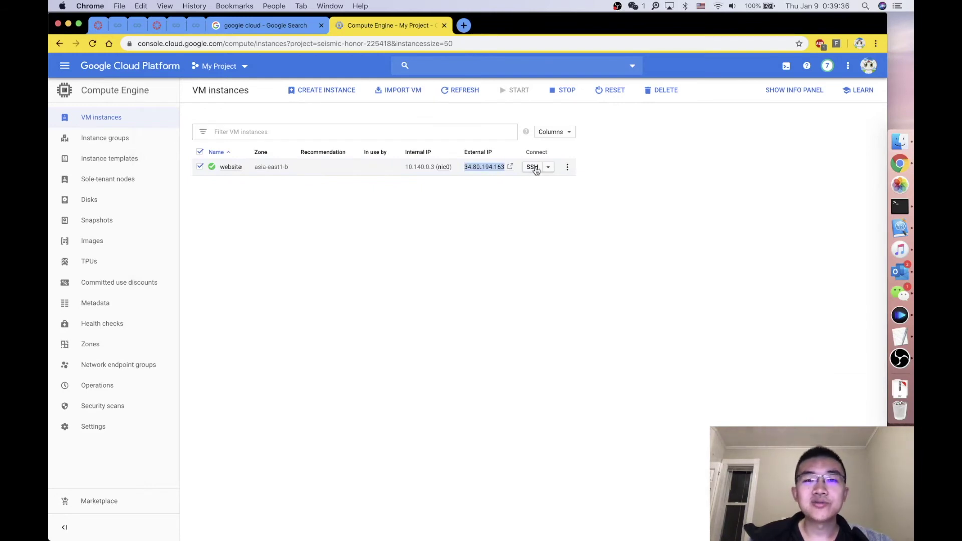
Step: Review the ssh -i ~/.ssh/id_rsa login to 34.80.194.163 and its Ubuntu welcome output
left_click(900, 211)
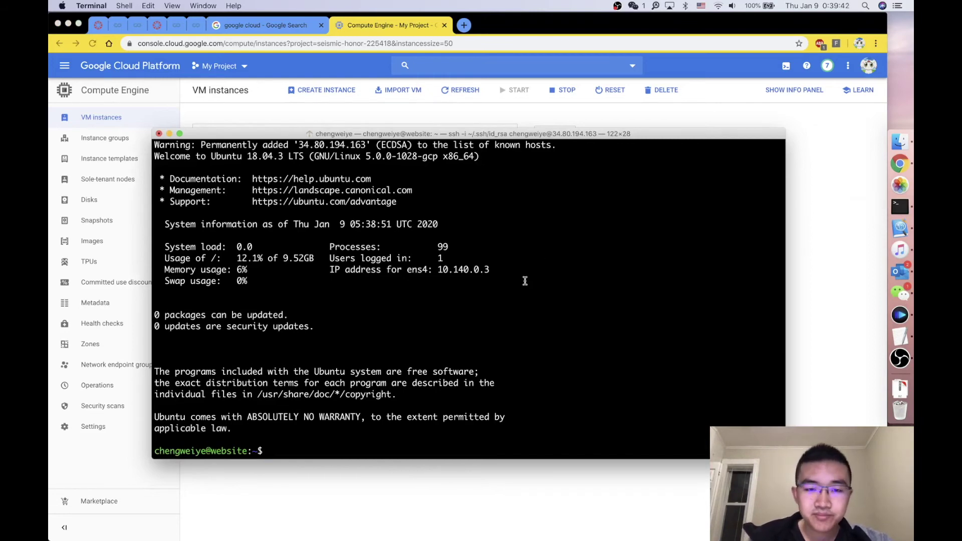
scroll(524, 281, "up", 6)
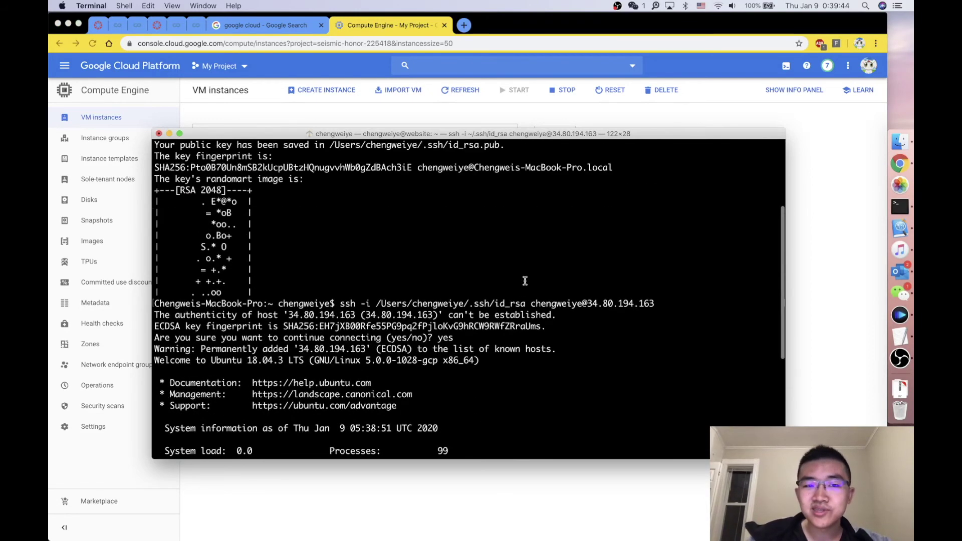
left_click_drag(341, 303, 673, 305)
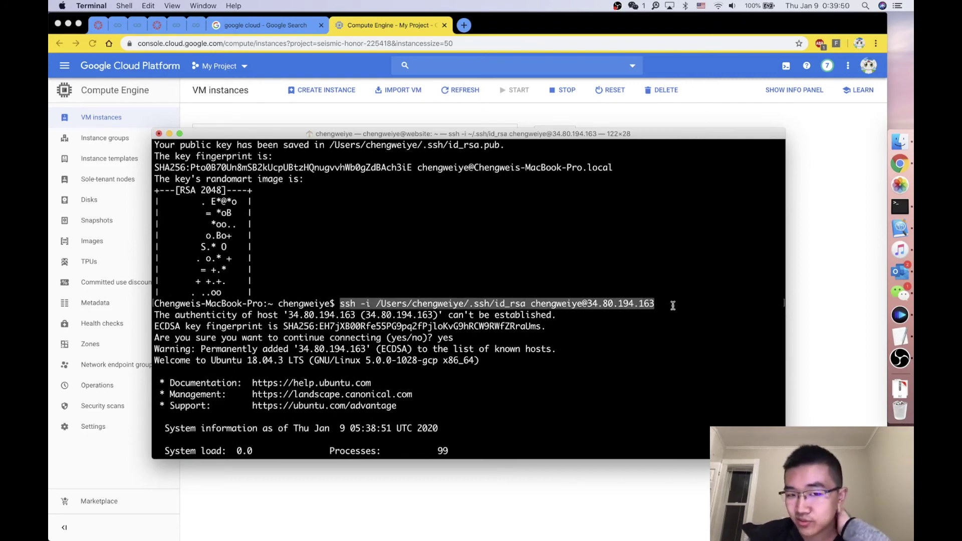
left_click(462, 303)
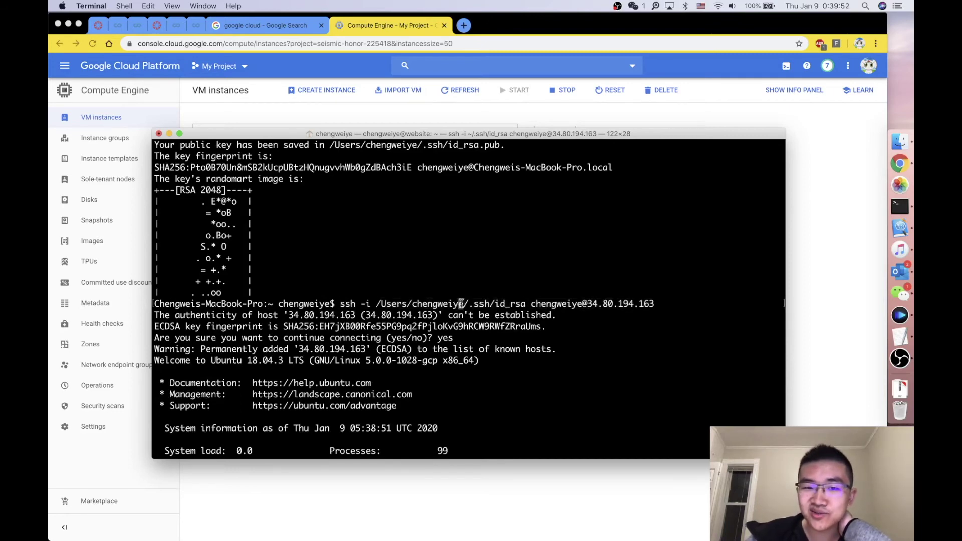
left_click_drag(524, 303, 653, 303)
left_click(619, 338)
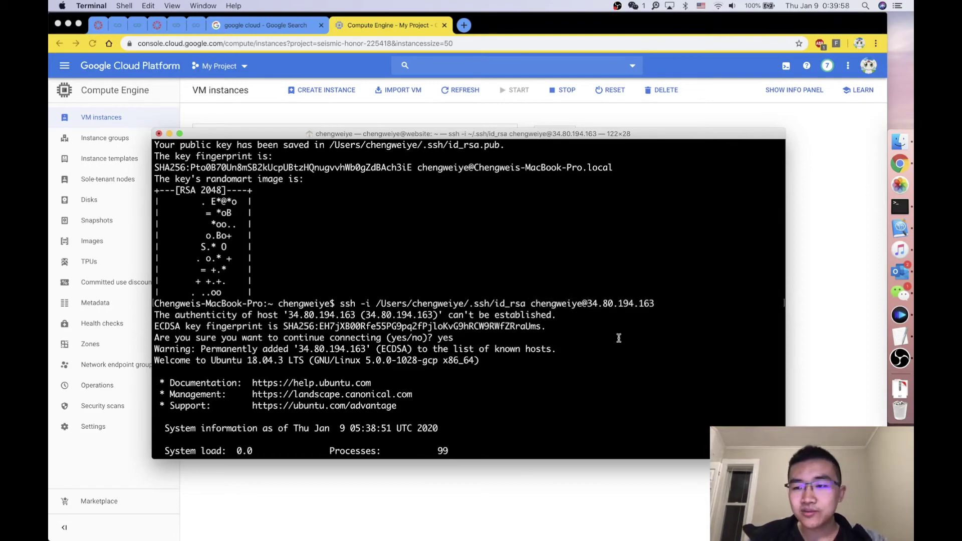
scroll(618, 338, "down", 5)
scroll(619, 338, "up", 10)
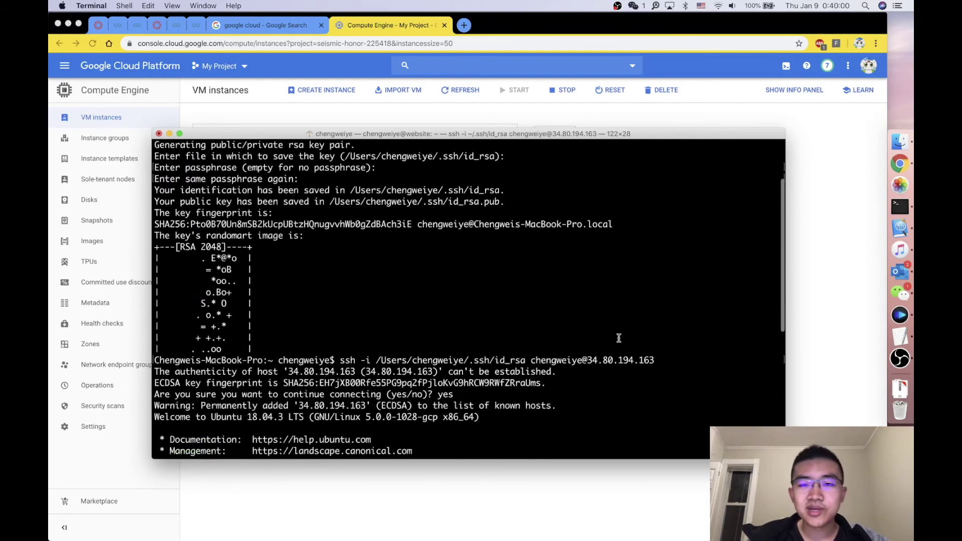
scroll(619, 338, "down", 10)
scroll(618, 338, "up", 5)
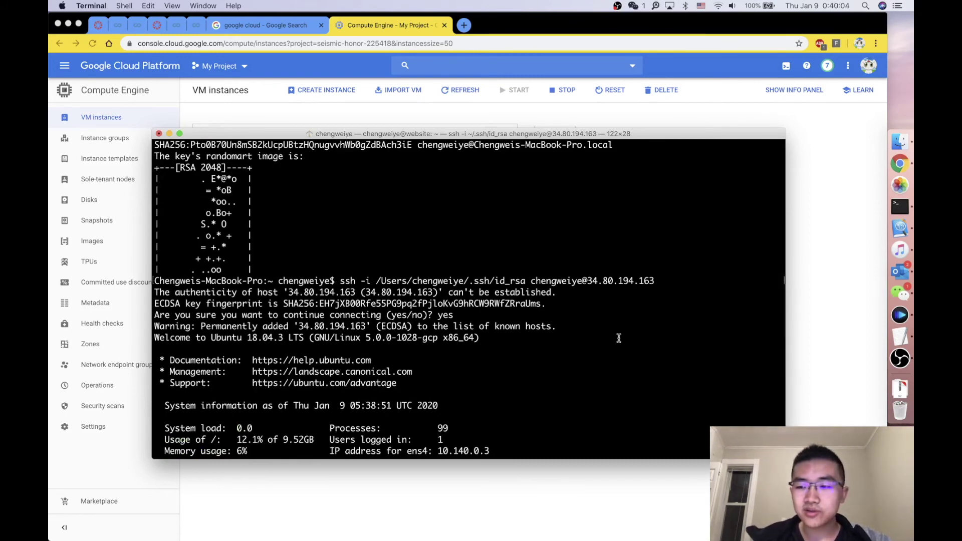
scroll(619, 338, "down", 5)
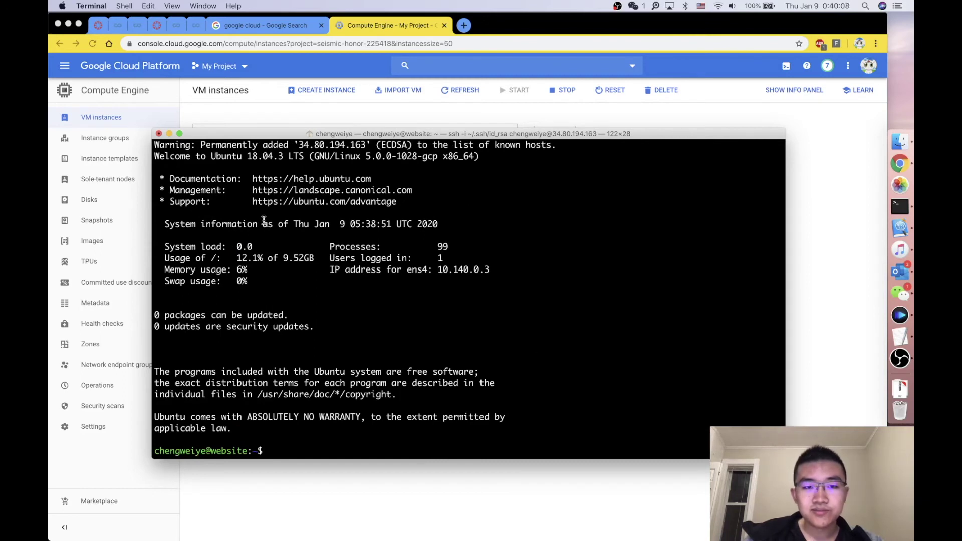
Step: Terminate the SSH session, start an enlarged local Terminal and run open ~/.bash_profile
left_click(159, 133)
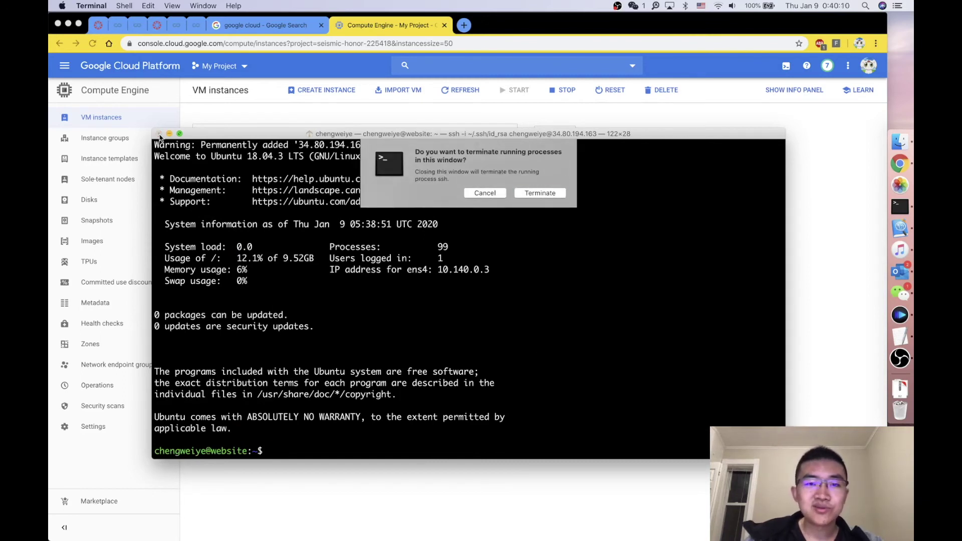
left_click(543, 196)
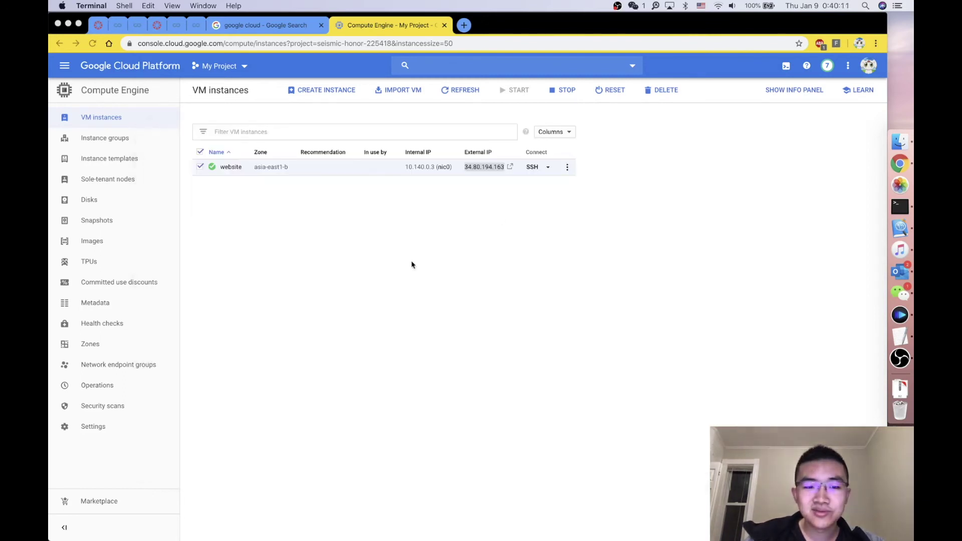
left_click(900, 207)
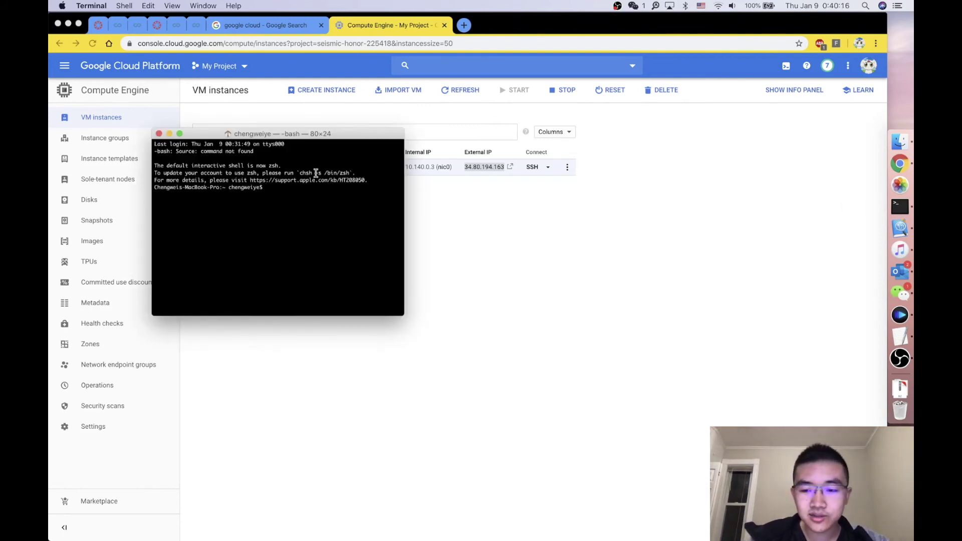
key("super+equal")
key("super+equal")
key("super+equal")
key("super+equal")
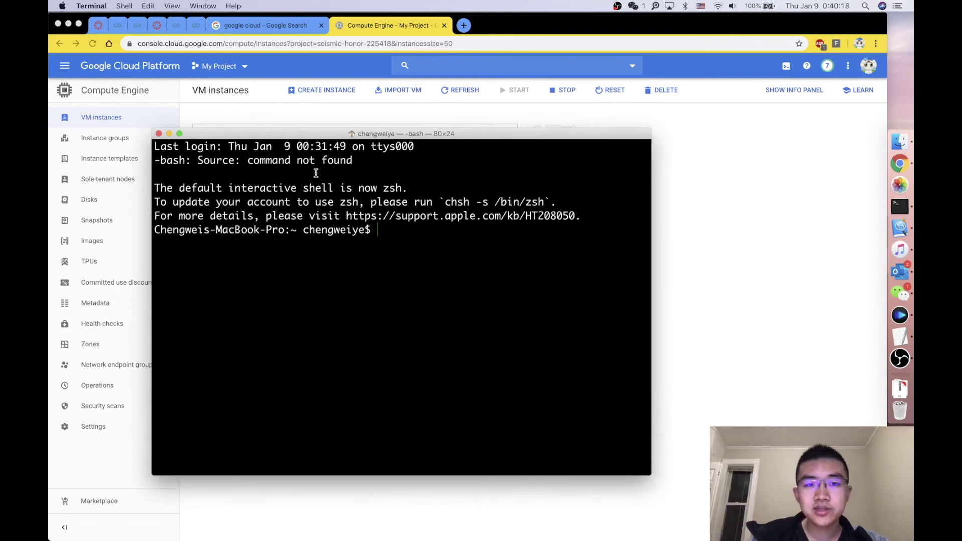
left_click_drag(317, 134, 432, 205)
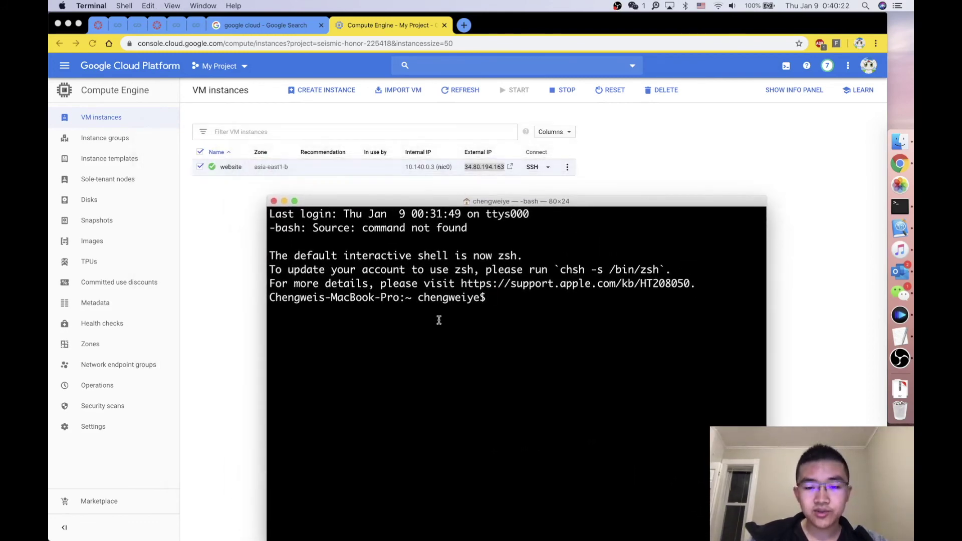
type("open")
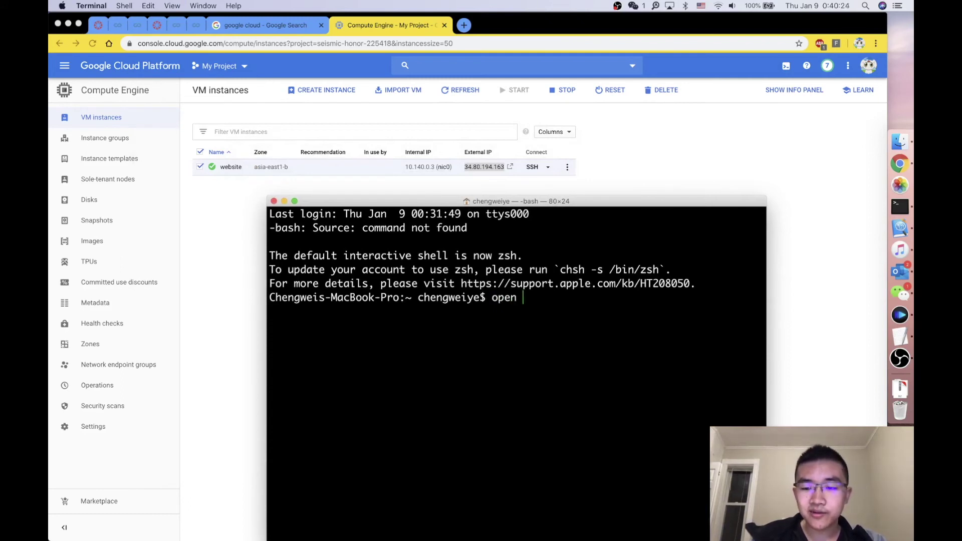
type(" ~/.bash_profile")
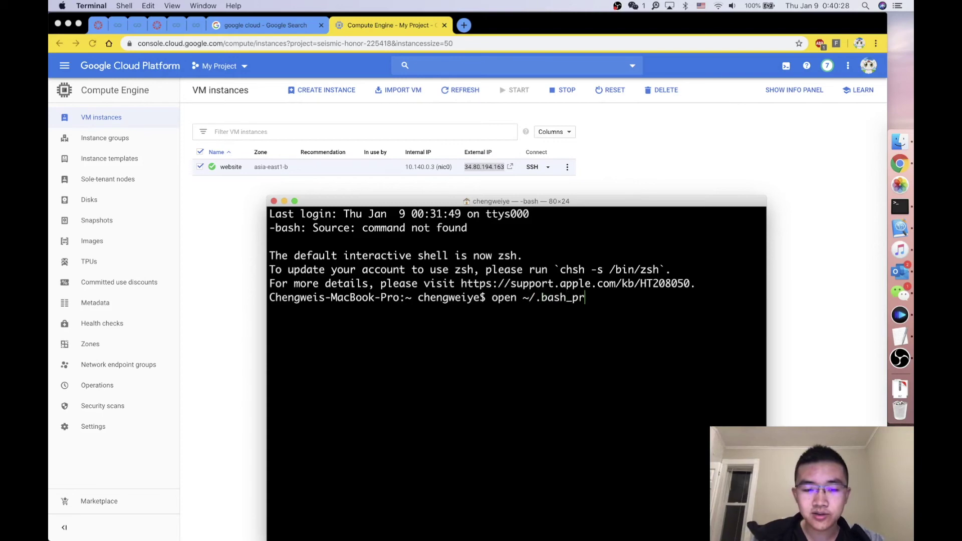
key("Return")
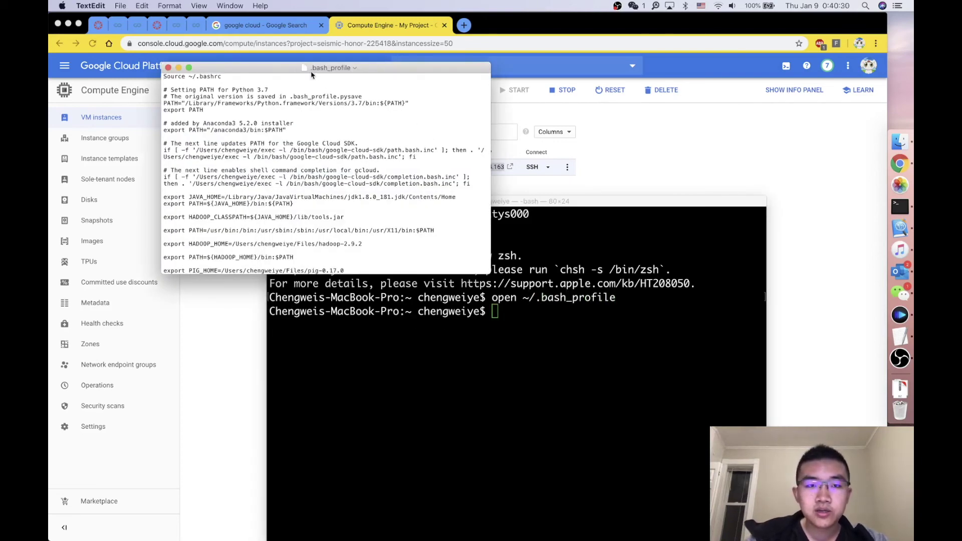
Step: Start a new line at the end of .bash_profile and type alias website
left_click_drag(293, 68, 393, 141)
scroll(396, 265, "down", 10)
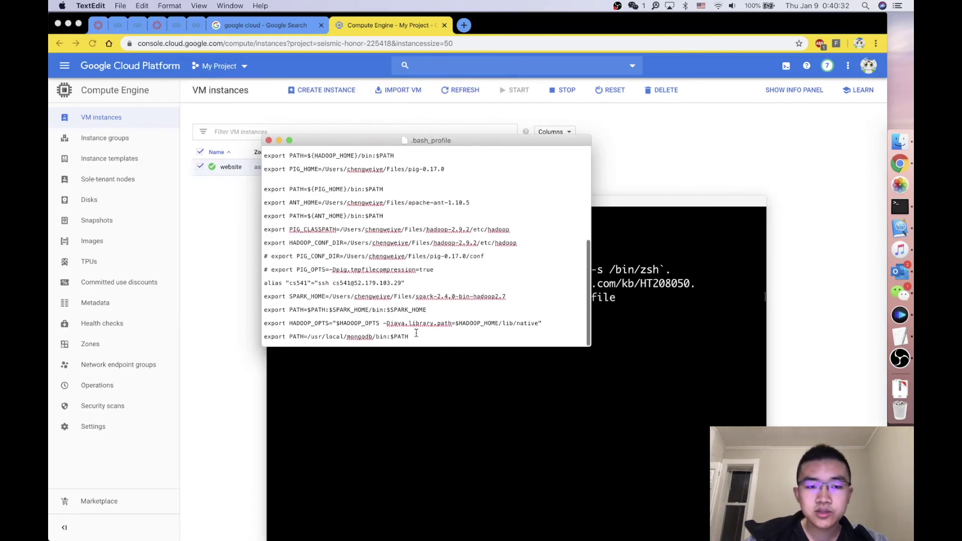
left_click(428, 339)
key("Return")
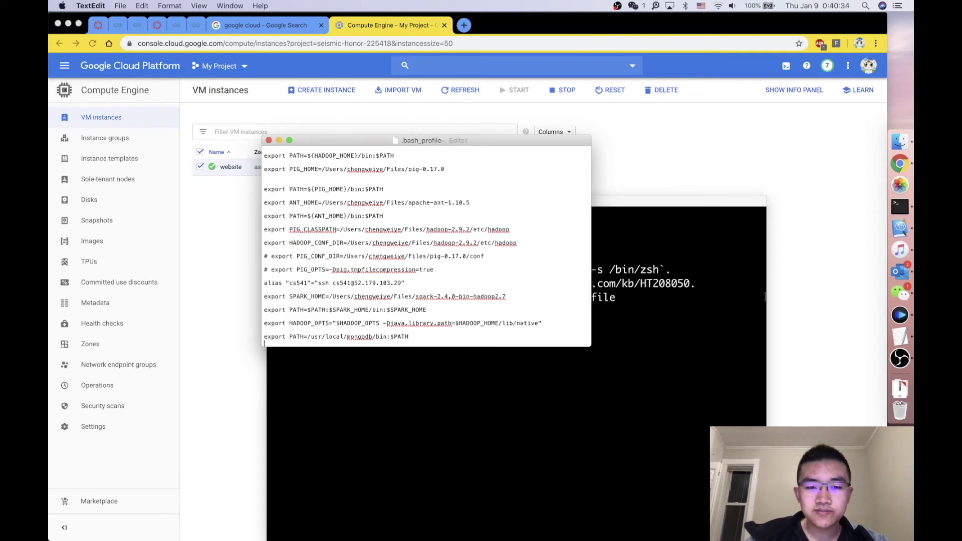
scroll(434, 315, "down", 1)
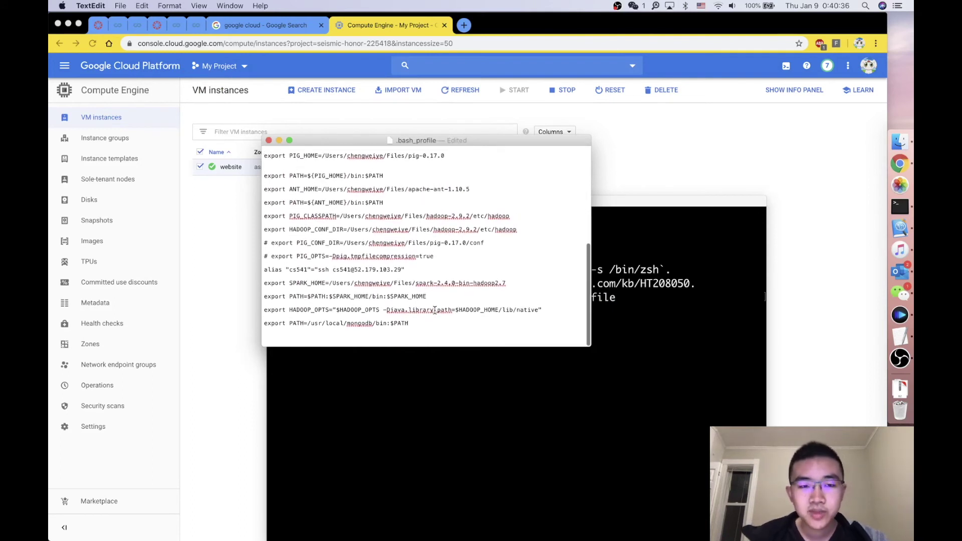
type("alias")
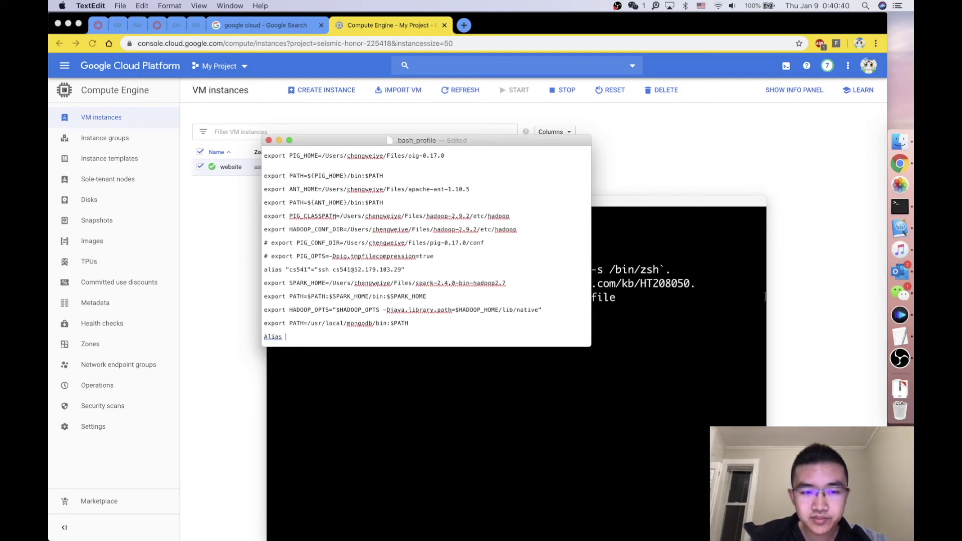
key("super+z")
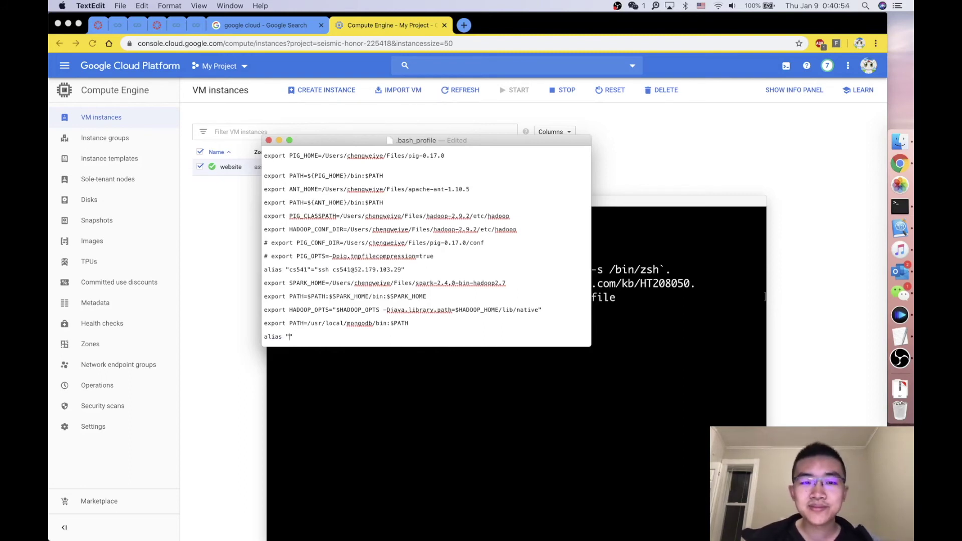
type("website")
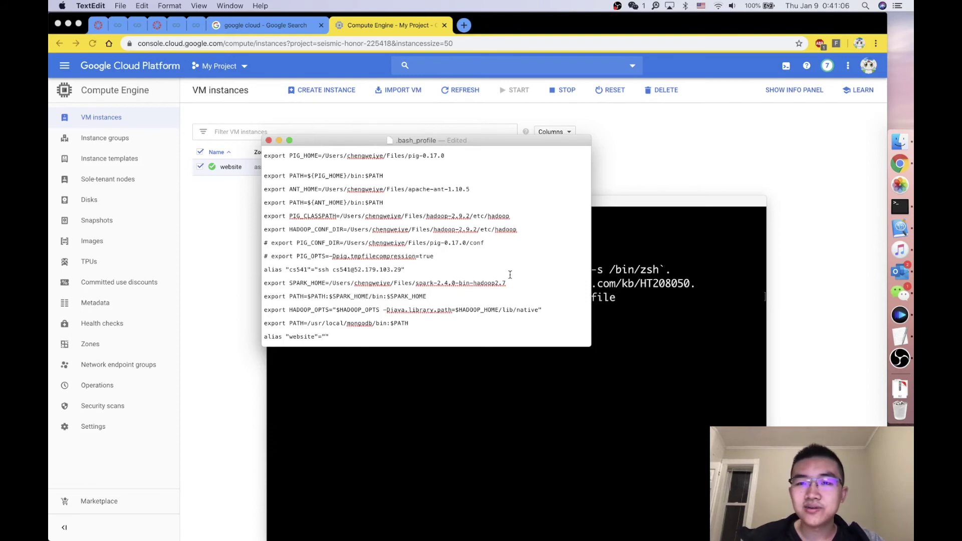
Step: Continue the alias command with ssh -i, fixing autocorrect and stray spaces
type("ssh -")
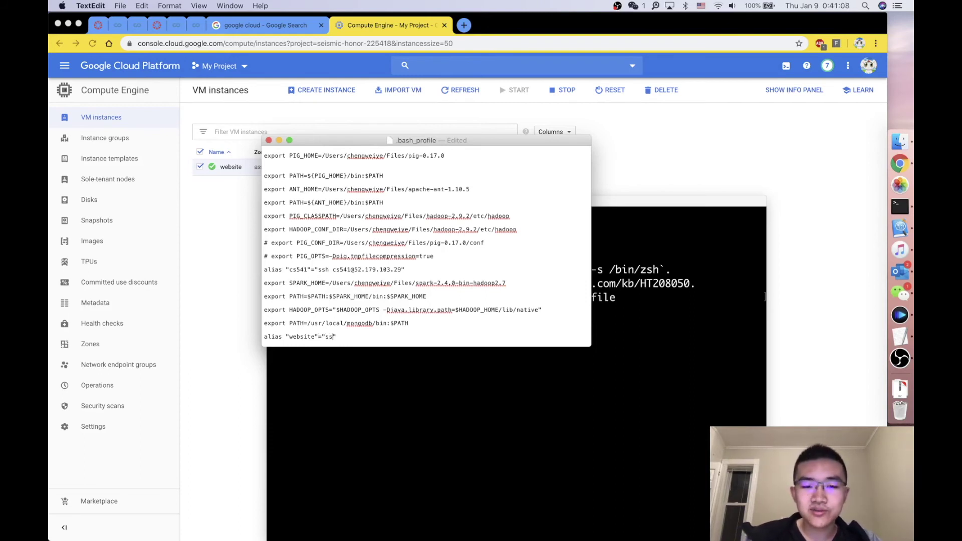
type("i ")
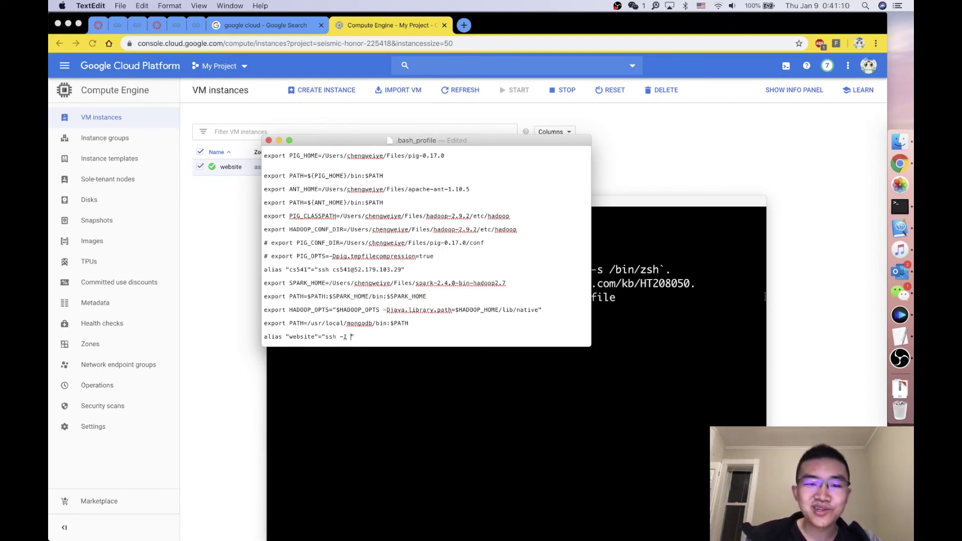
type("i")
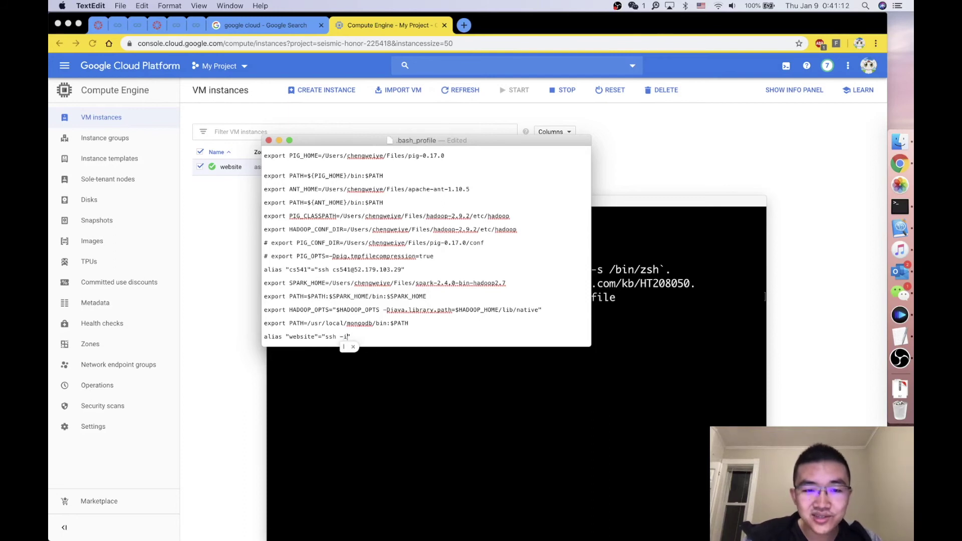
key("Escape")
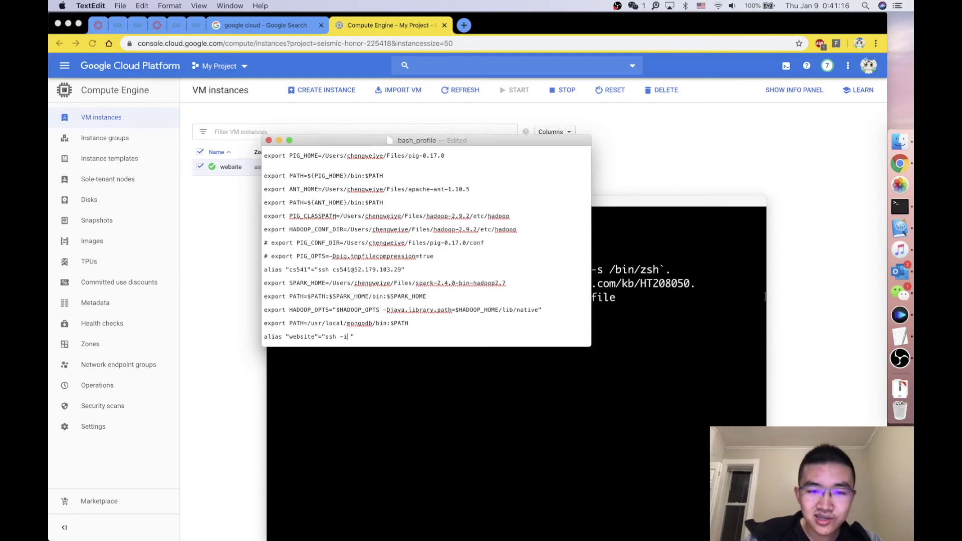
key("BackSpace")
type("i")
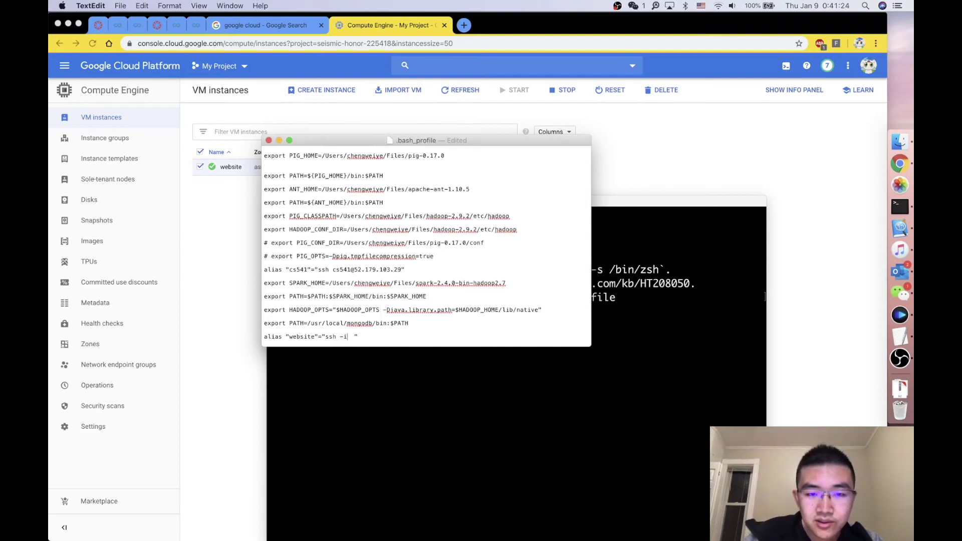
key("BackSpace")
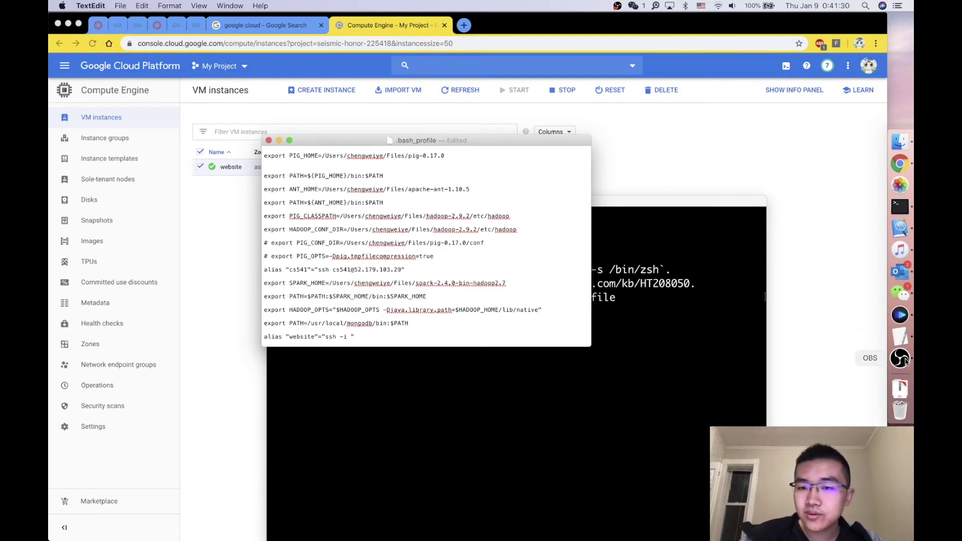
Step: Insert the id_rsa key file path from the .ssh folder after ssh -i
left_click(737, 382)
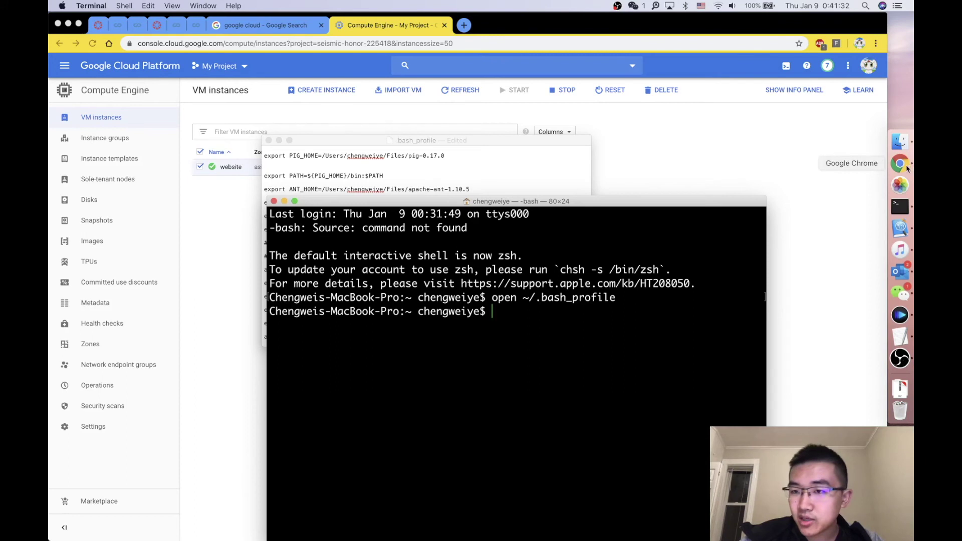
left_click(899, 142)
left_click_drag(570, 370, 429, 364)
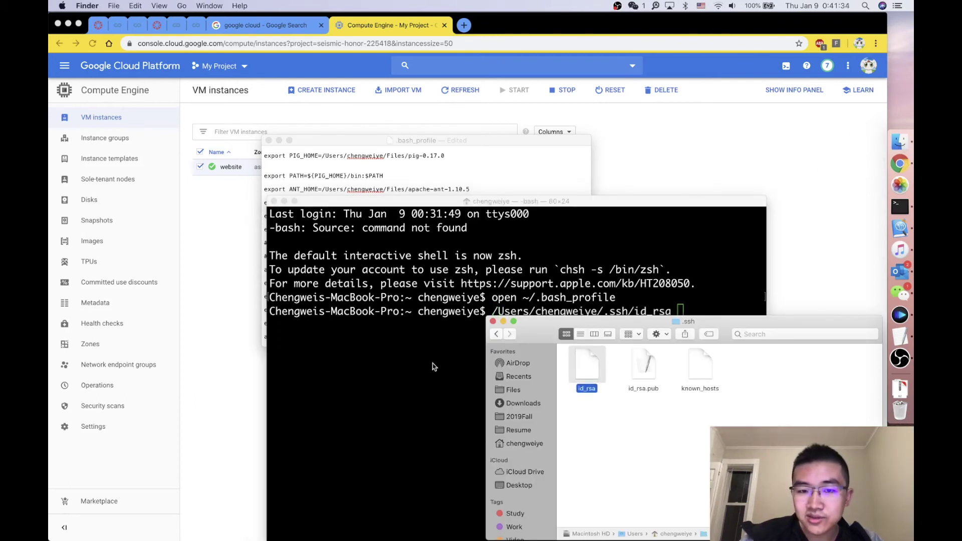
left_click(467, 349)
left_click_drag(493, 309, 672, 316)
key("super+c")
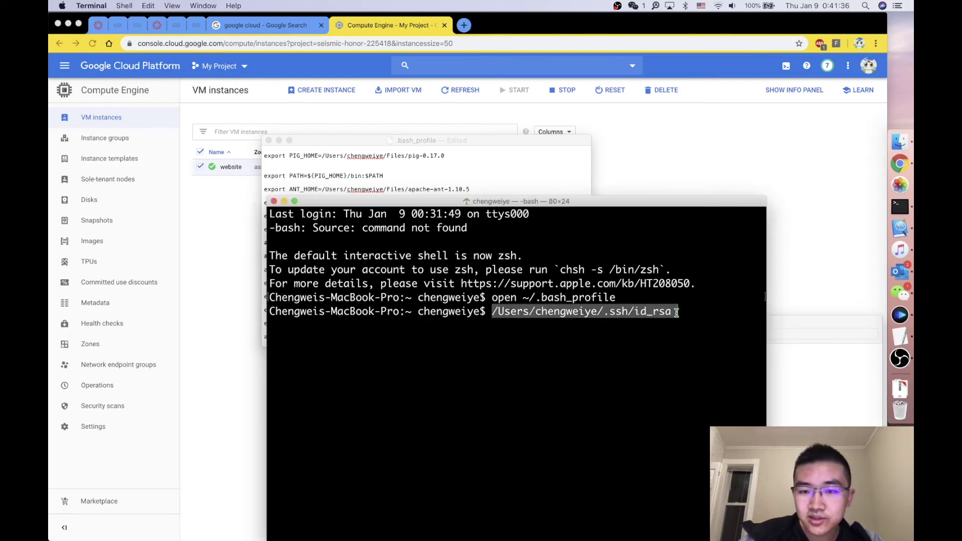
left_click(492, 181)
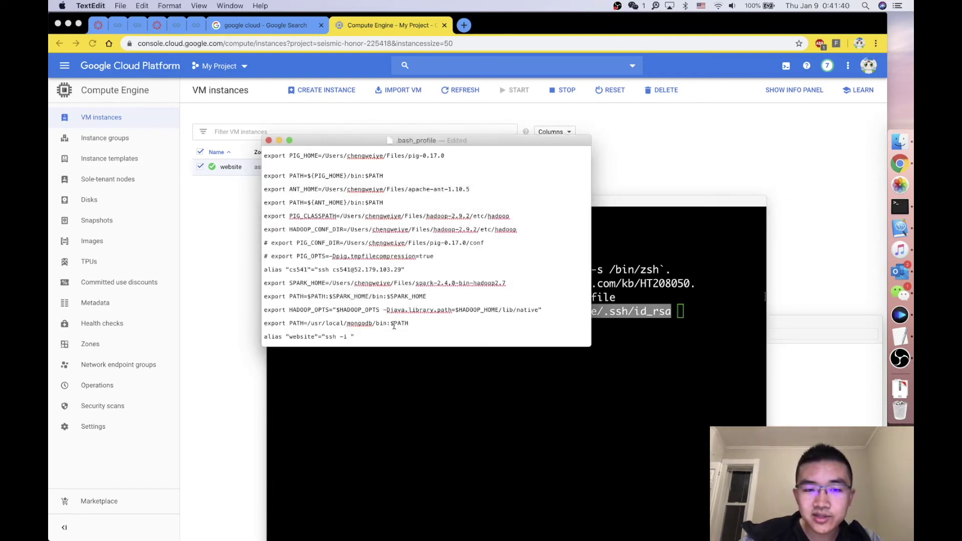
key("super+v")
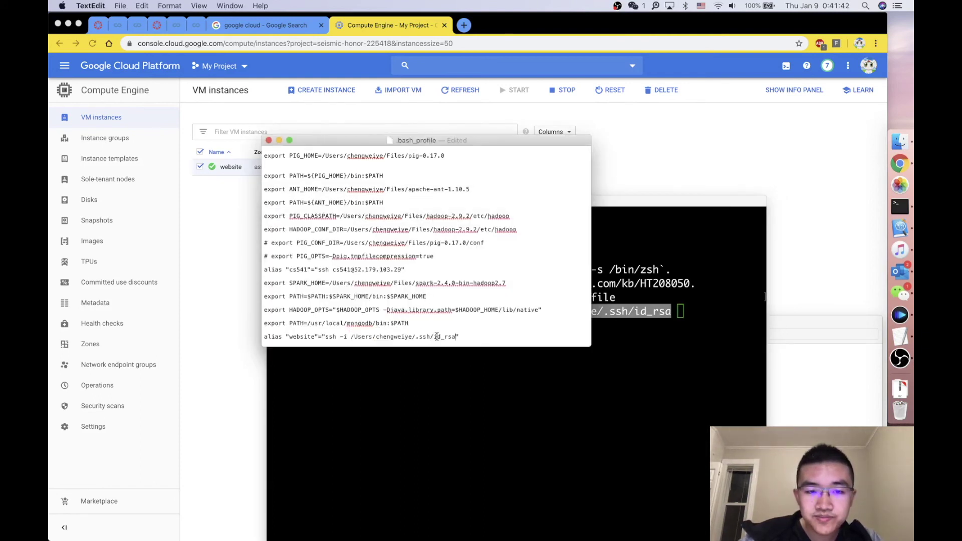
Step: Add the VM user name and the copied IP 34.80.194.163, then save .bash_profile
type("/Users/")
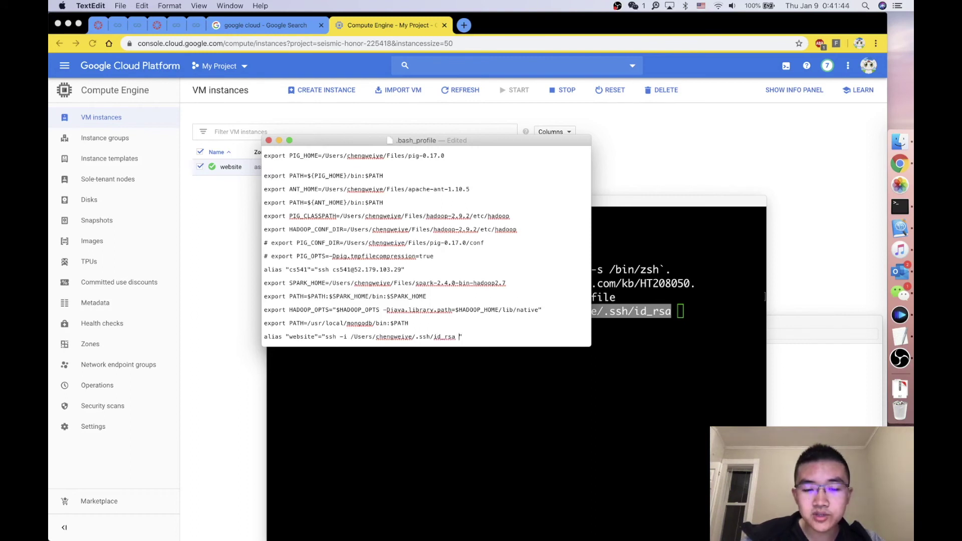
type("chengwe")
key("BackSpace")
key("BackSpace")
key("BackSpace")
key("BackSpace")
type("ngweiye@")
left_click(667, 170)
key("super+c")
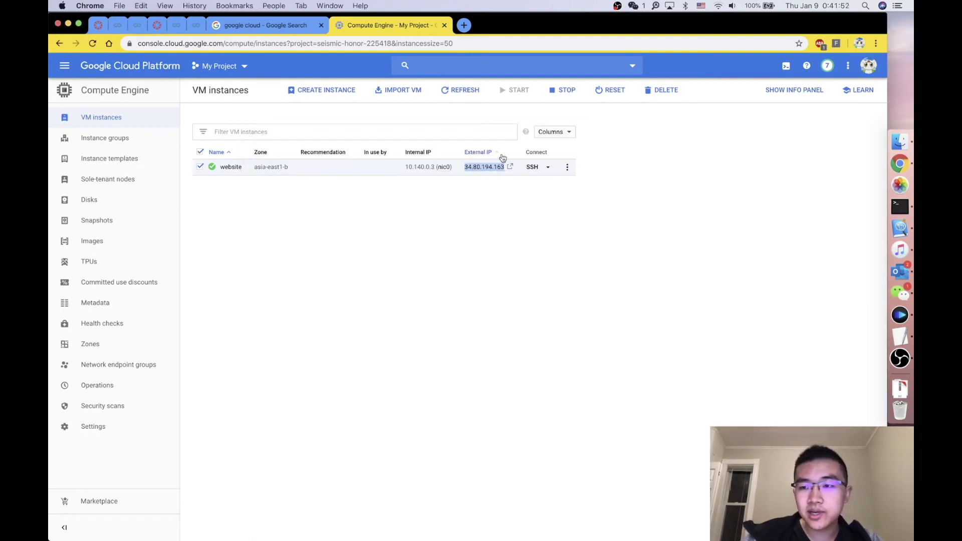
left_click(900, 337)
key("super+v")
key("super+s")
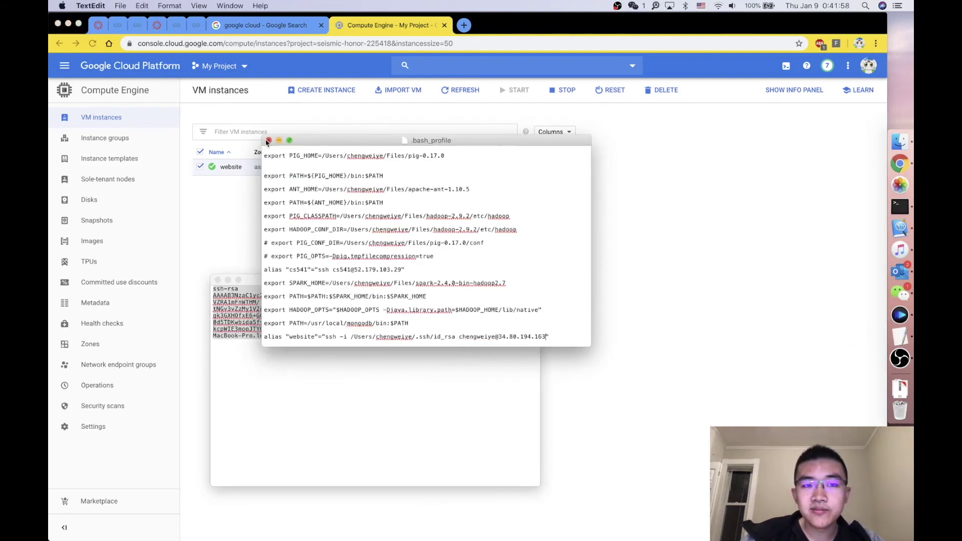
Step: Close TextEdit and the old Terminal, then open a new Terminal with enlarged text
left_click(268, 141)
left_click(901, 206)
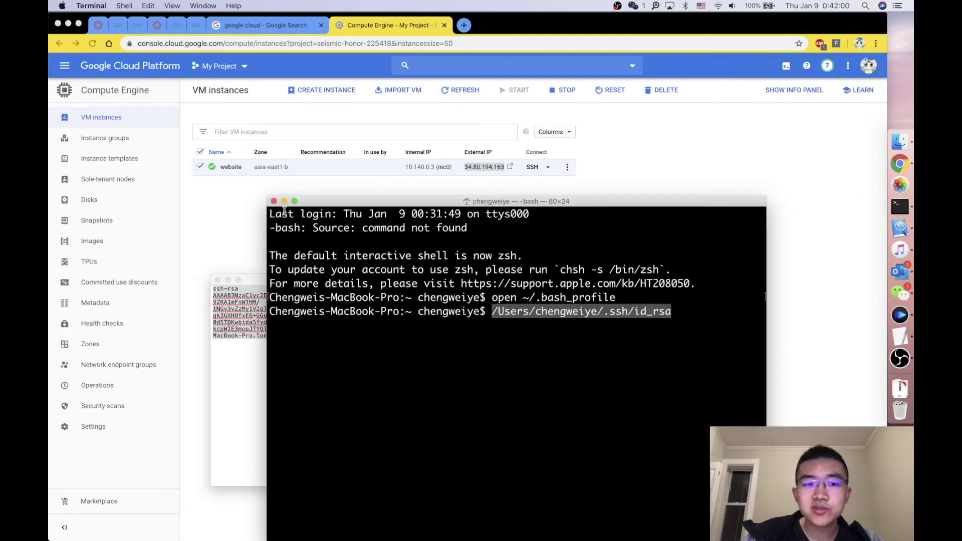
left_click(273, 201)
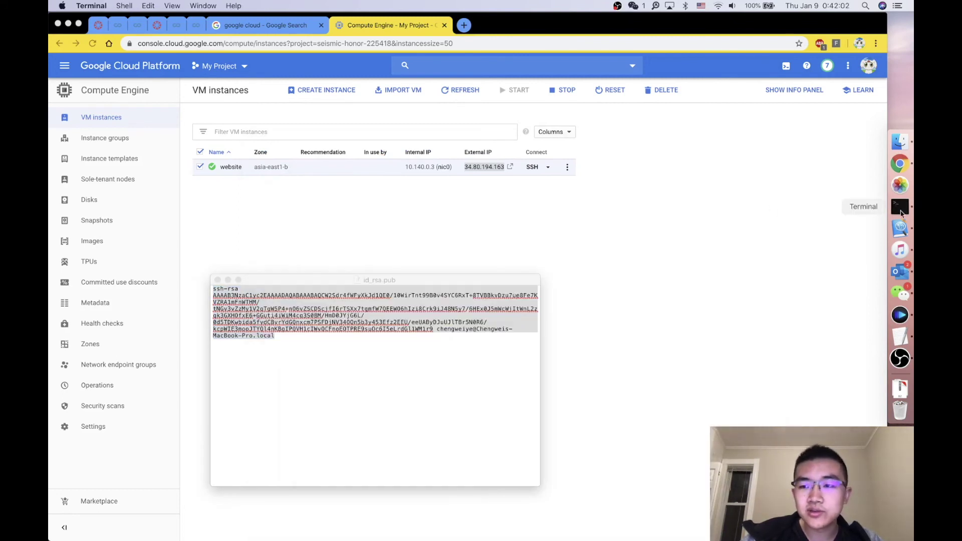
left_click(900, 207)
key("super+q")
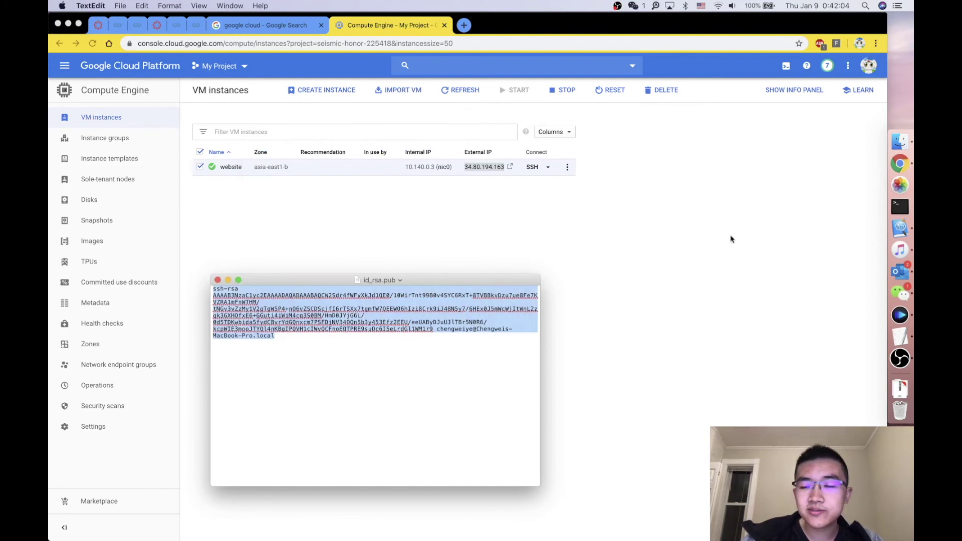
left_click(900, 207)
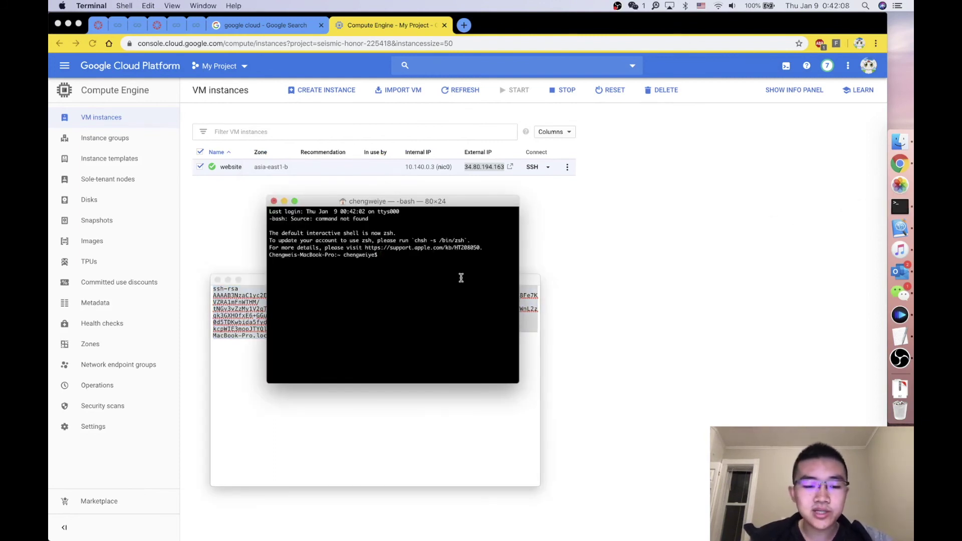
key("super+equal")
key("super+equal")
key("super+equal")
key("super+equal")
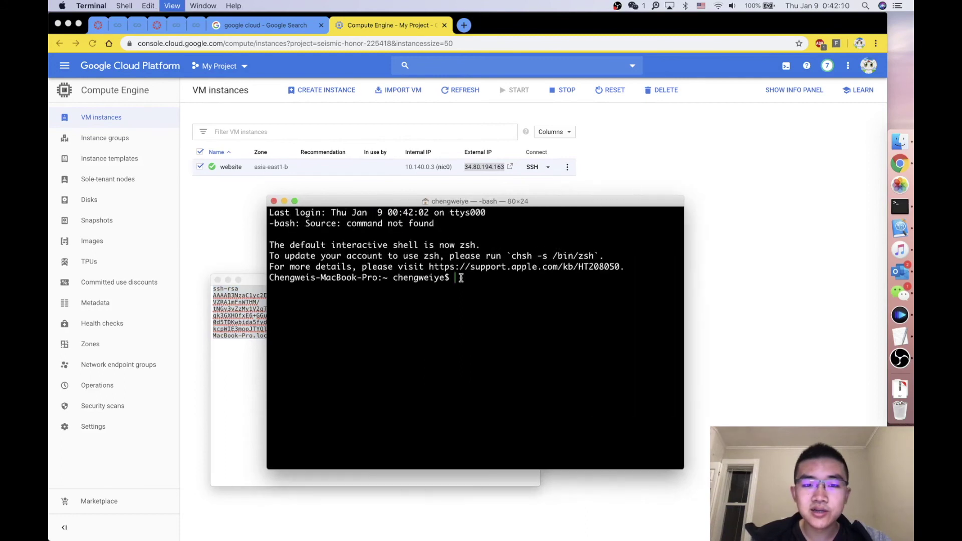
Step: Run the website alias to SSH into the VM and check the remote prompt
type("website")
key("Return")
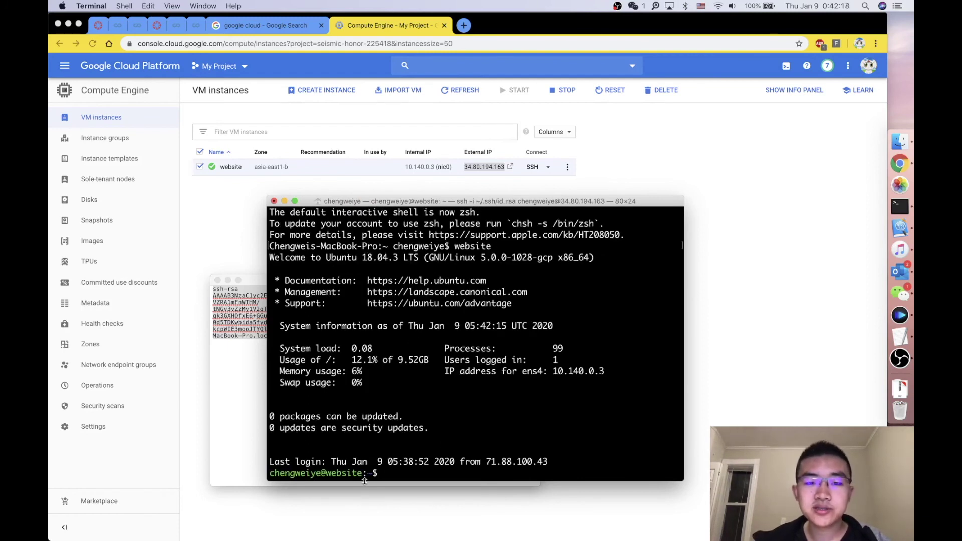
mouse_move(385, 474)
left_mouse_down()
mouse_move(301, 473)
mouse_move(262, 460)
mouse_move(249, 418)
mouse_move(401, 475)
left_mouse_up()
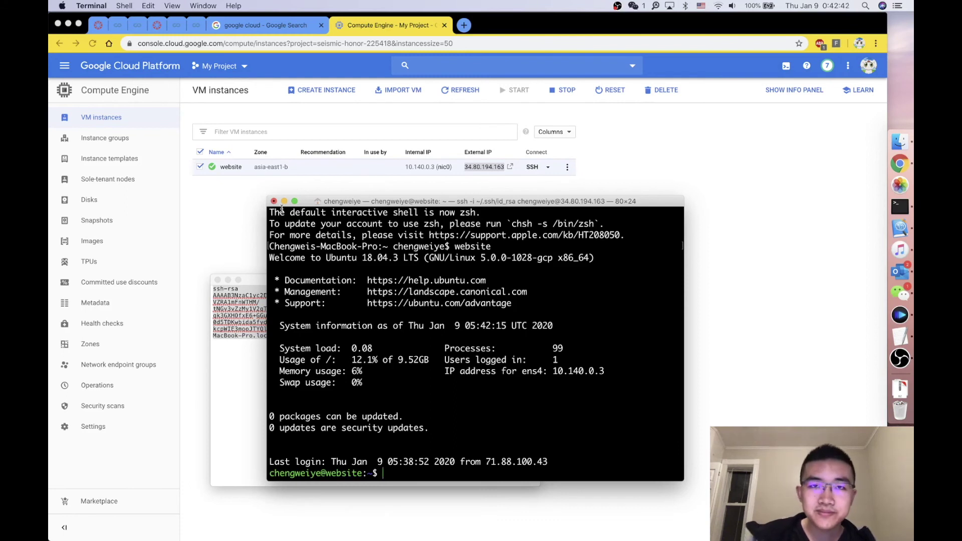
left_click_drag(282, 208, 281, 263)
left_click(386, 221)
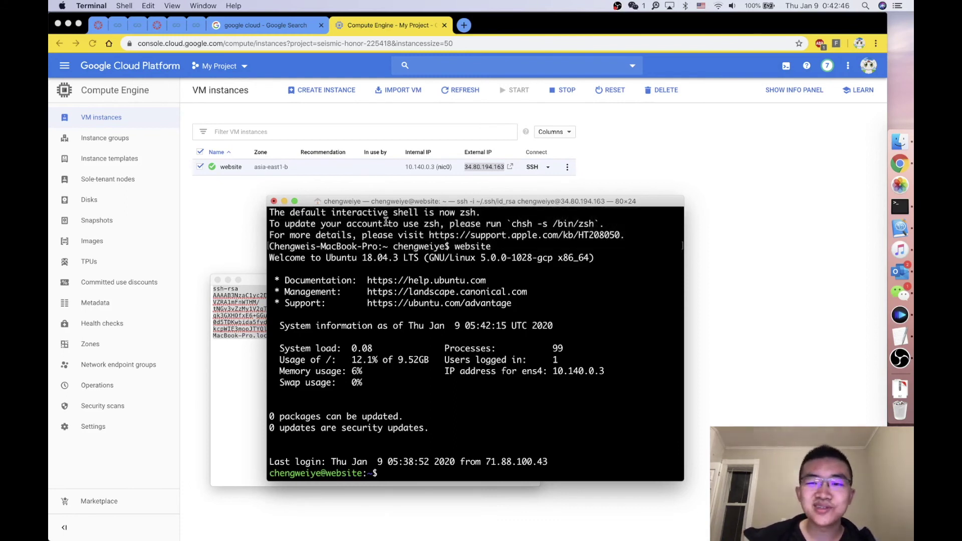
left_click(774, 223)
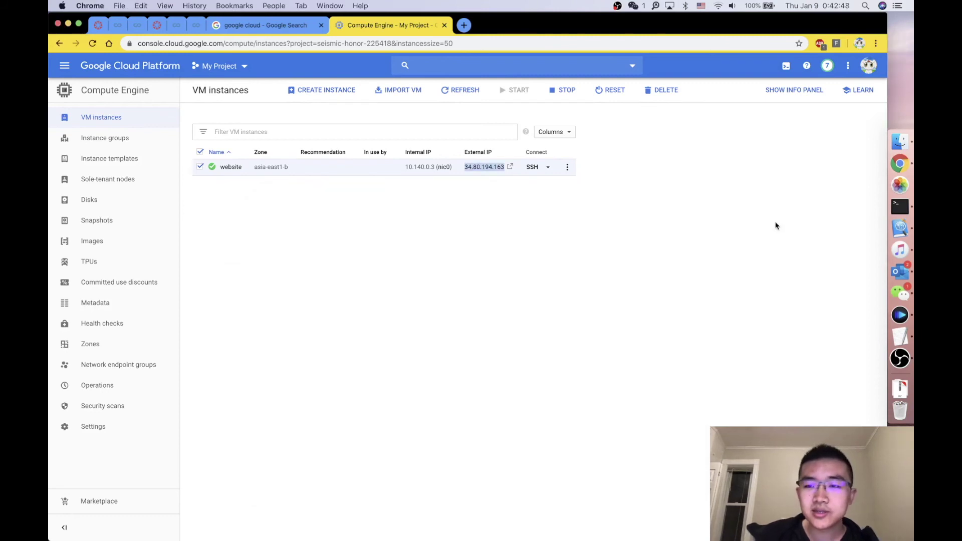
Step: Launch FileZilla, dismiss the new version notice and open the Site Manager
key("F4")
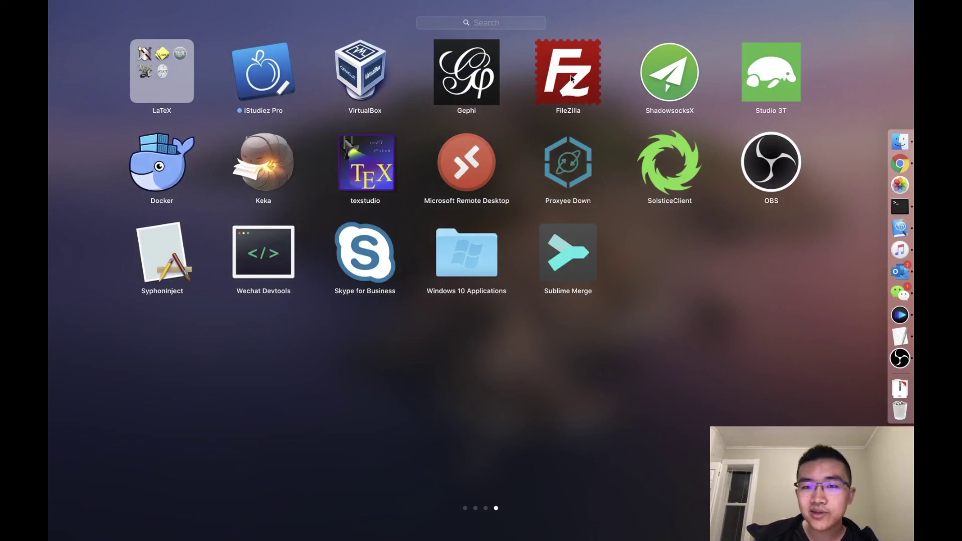
left_click(570, 78)
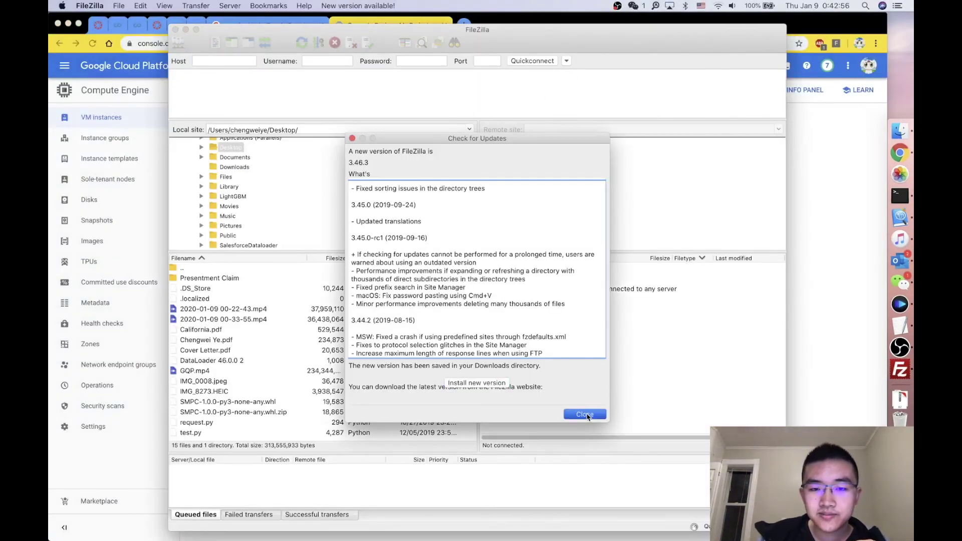
left_click(585, 415)
left_click(181, 43)
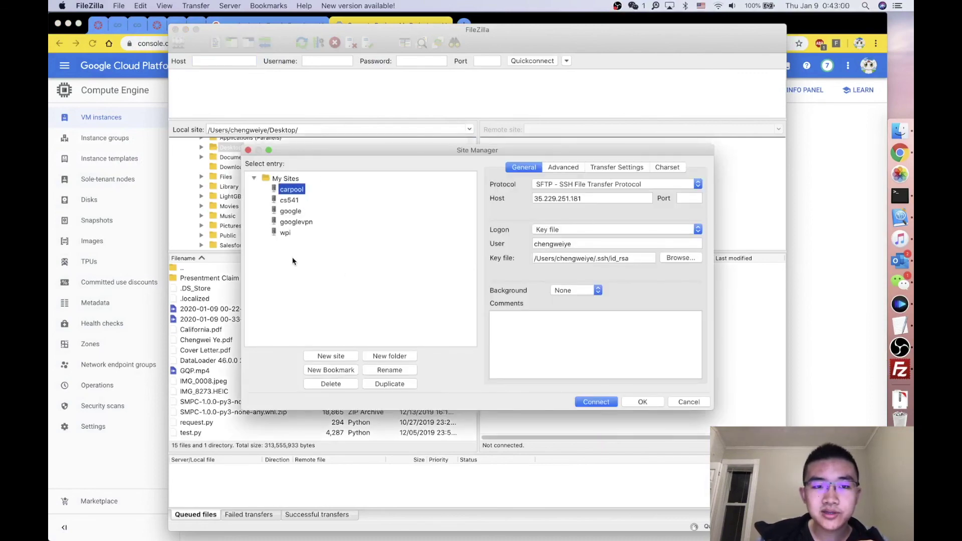
Step: Create a new site named website using the SFTP protocol
left_click(325, 357)
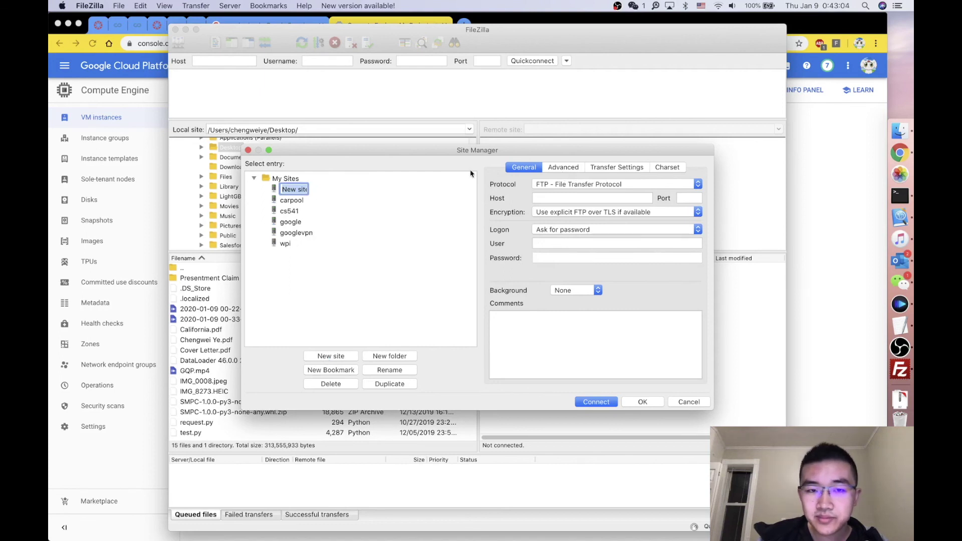
type("website")
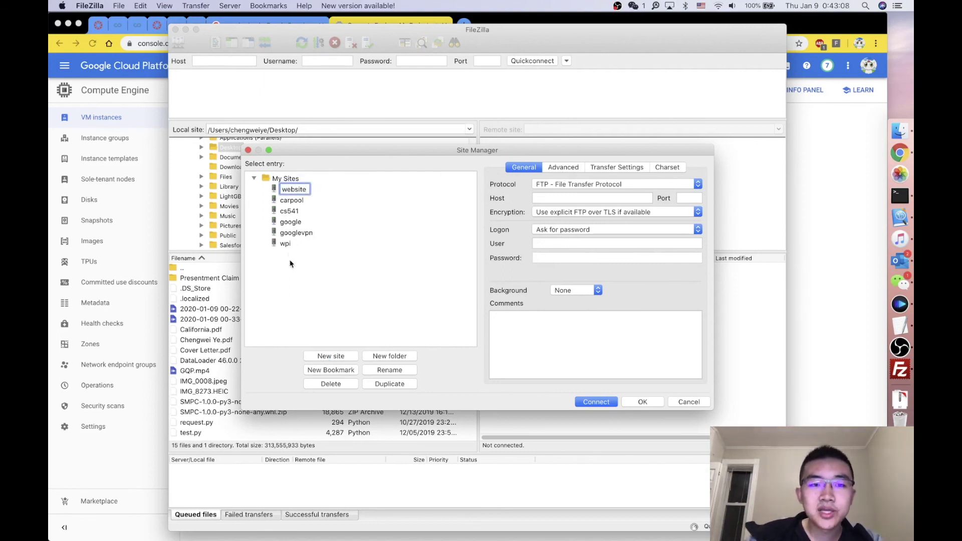
key("Return")
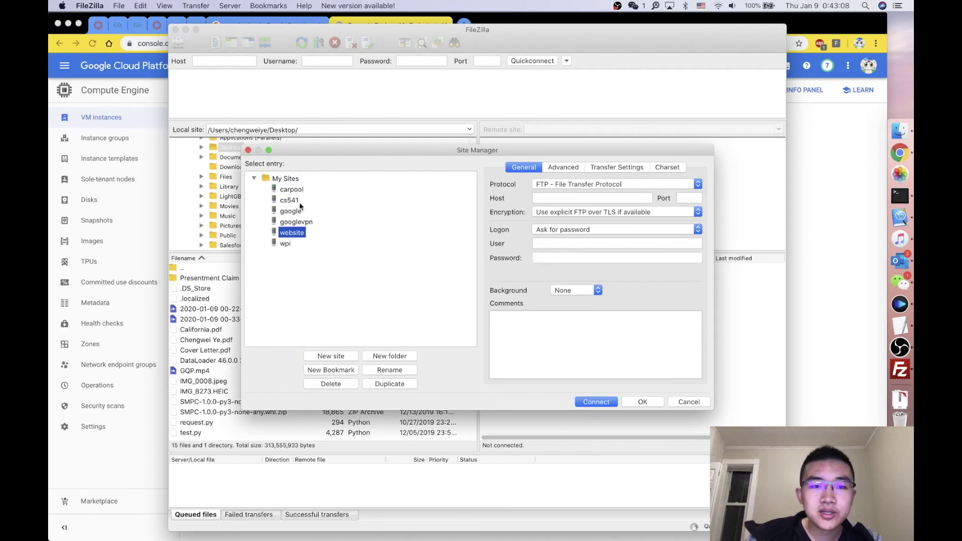
left_click(295, 234)
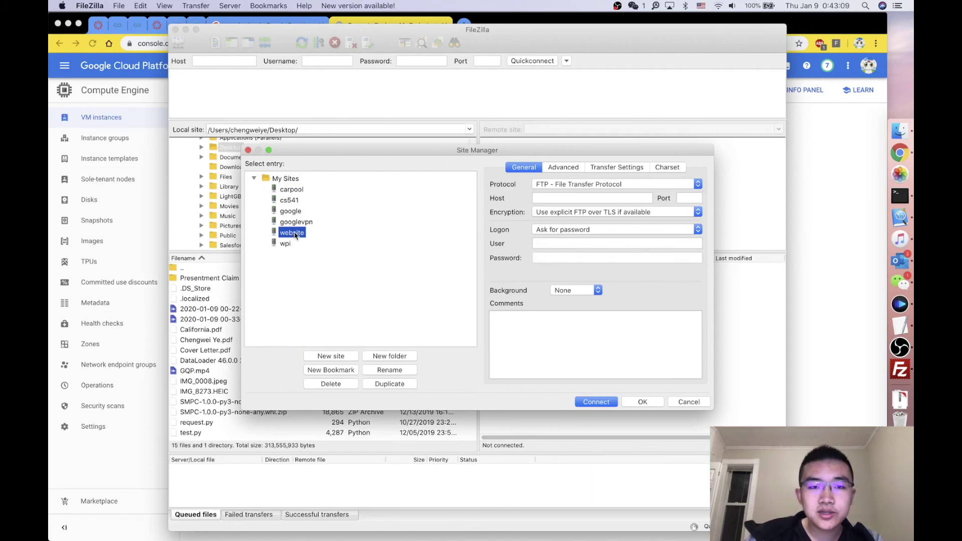
left_click(556, 184)
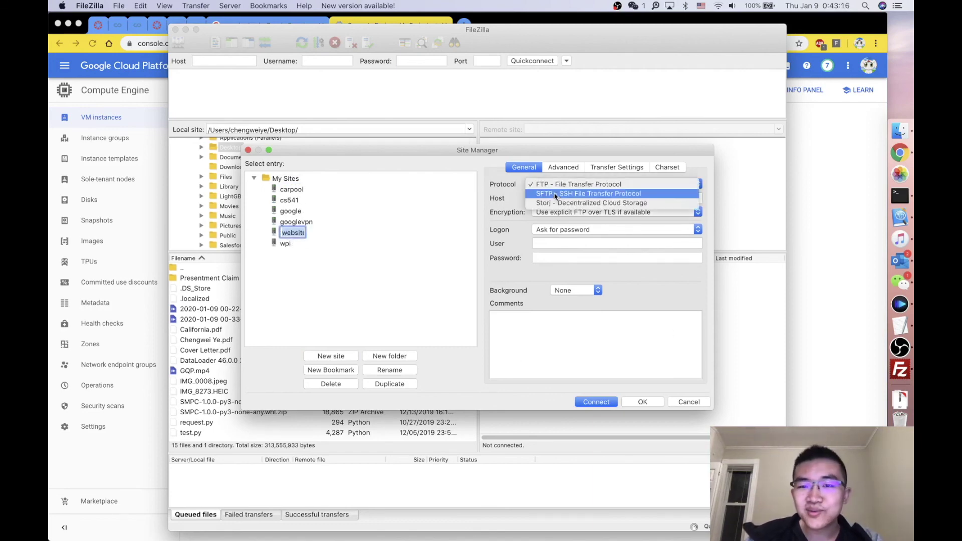
left_click(555, 194)
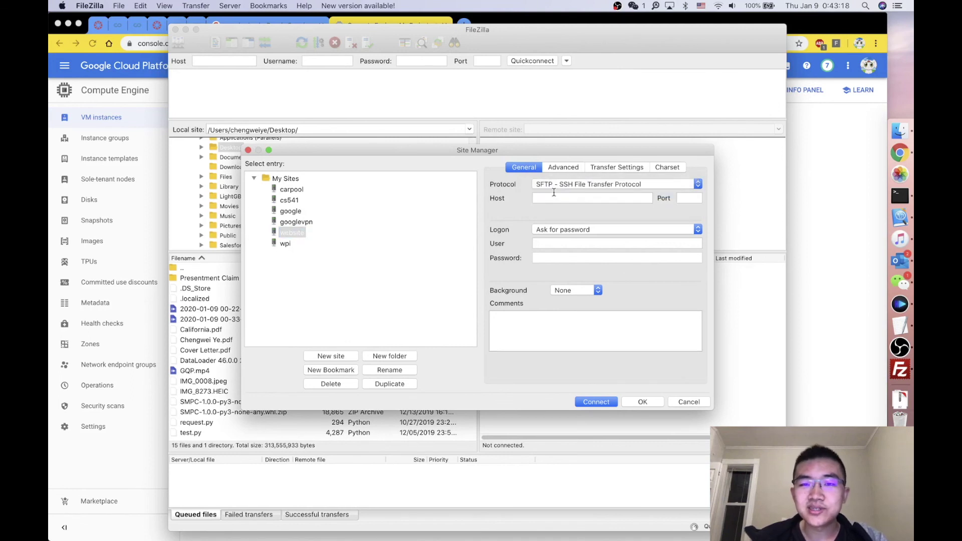
key("super+Tab")
Step: Copy the VM's external IP 34.80.194.163 from Chrome into the site's Host field
double_click(465, 169)
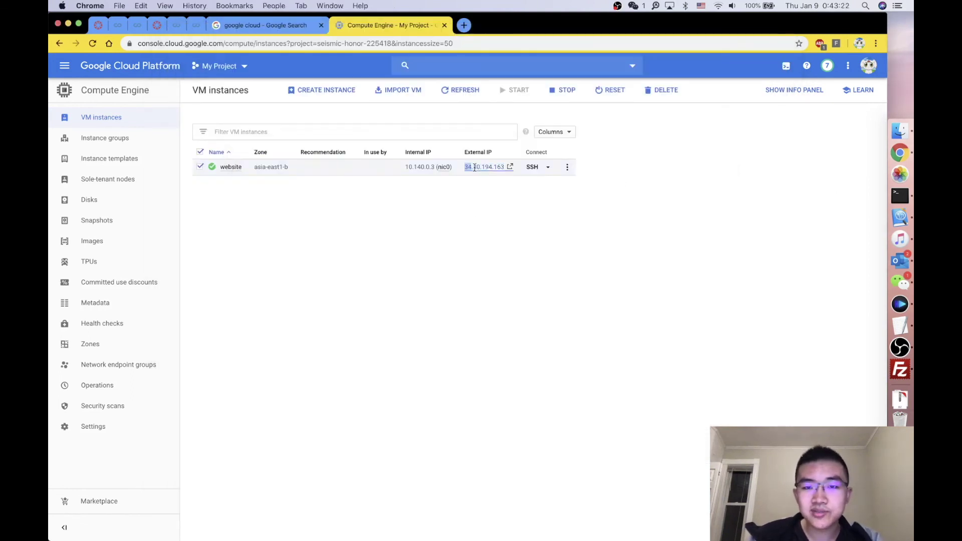
left_click_drag(464, 168, 508, 168)
left_click(506, 169)
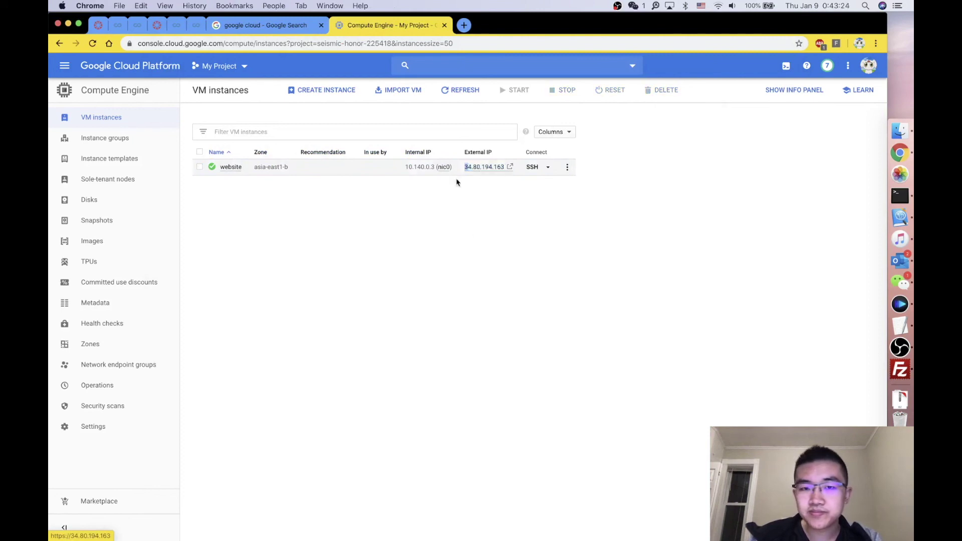
left_click_drag(463, 168, 505, 168)
key("super+c")
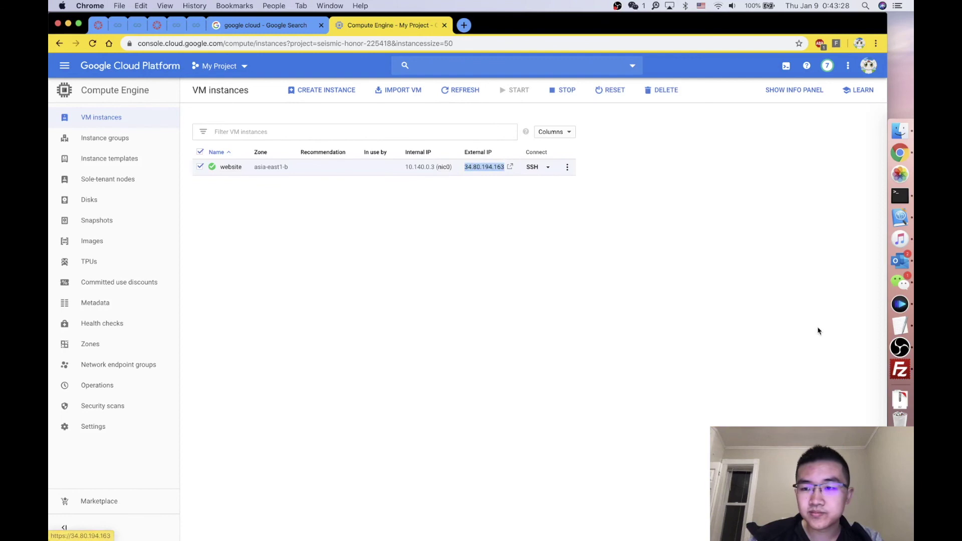
left_click(892, 371)
left_click(626, 200)
key("super+v")
Step: Set Logon Type to Key file with the VM user name and id_rsa key, then connect
left_click(605, 230)
left_click(592, 247)
left_click(671, 243)
type("chengweiye")
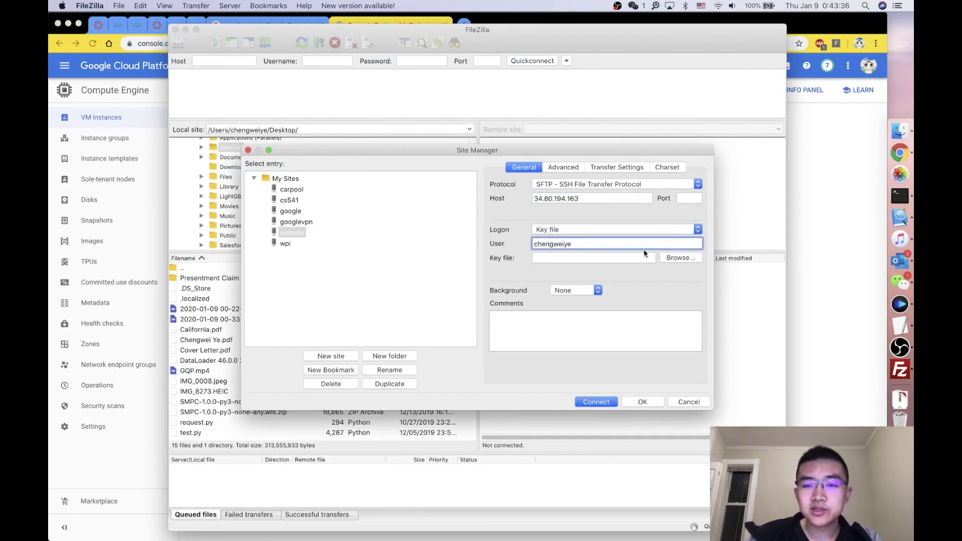
left_click(674, 259)
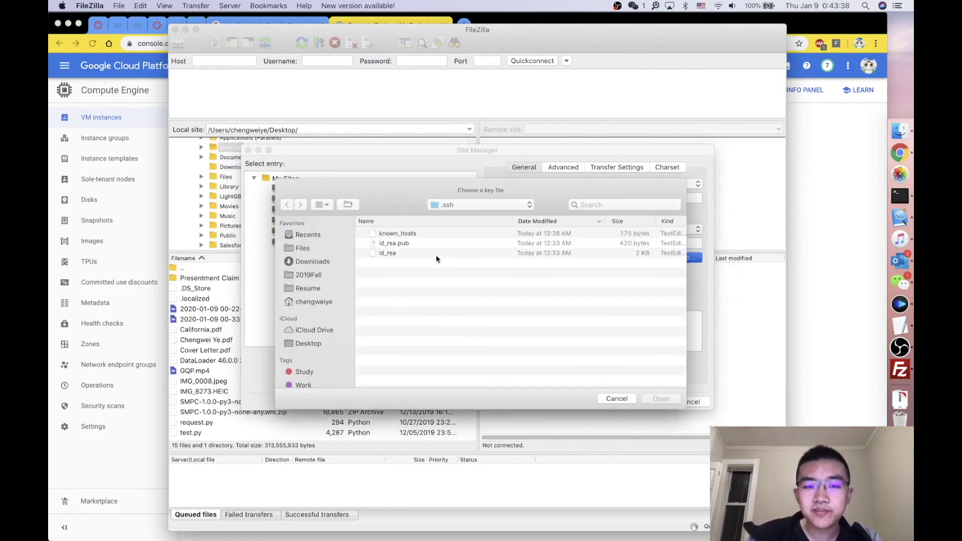
left_click(409, 253)
left_click(661, 399)
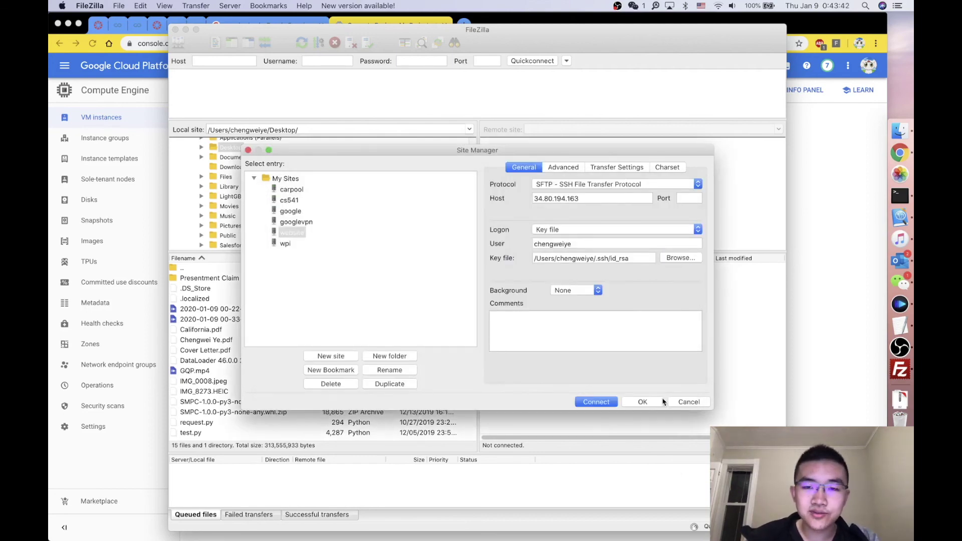
left_click(610, 401)
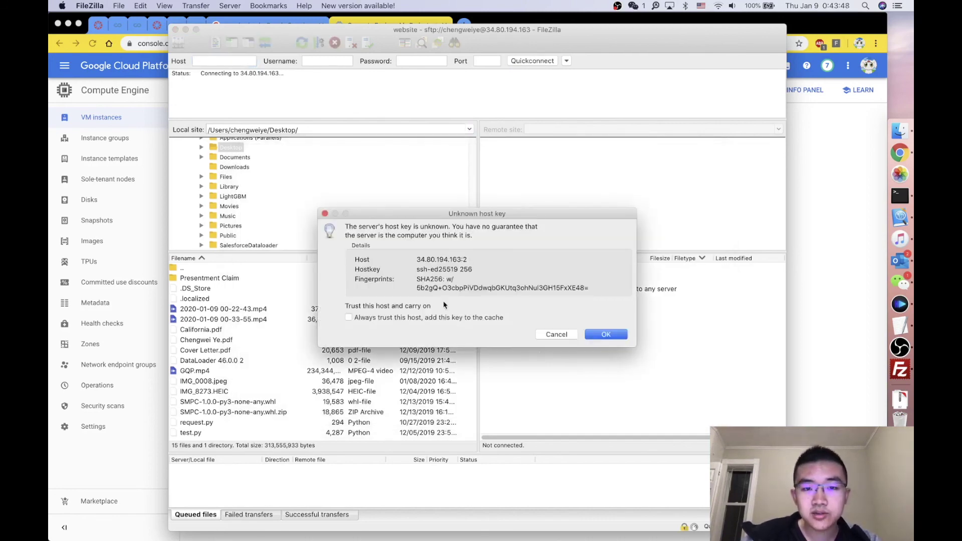
Step: Trust the VM's unknown host key and browse the loaded remote home folder listing
left_click(612, 334)
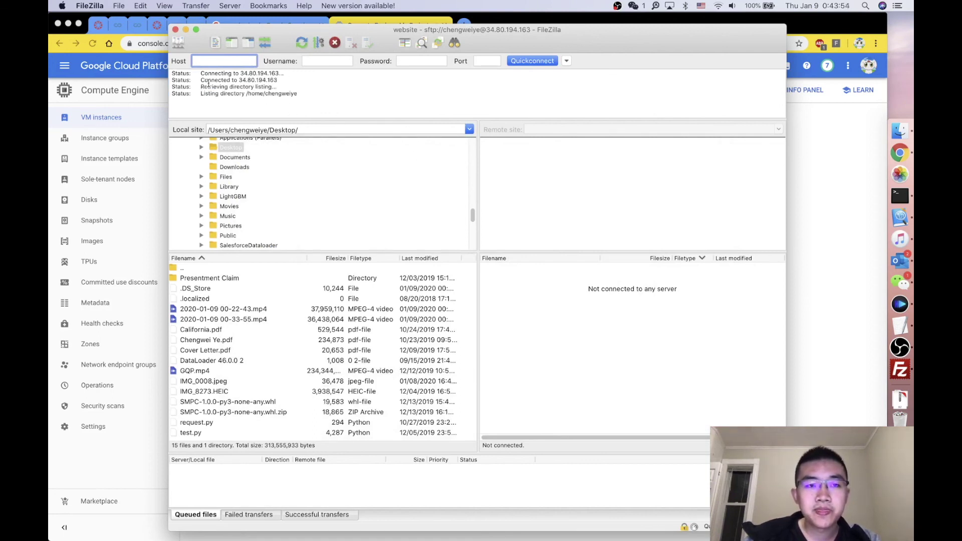
left_click(509, 298)
left_click(522, 354)
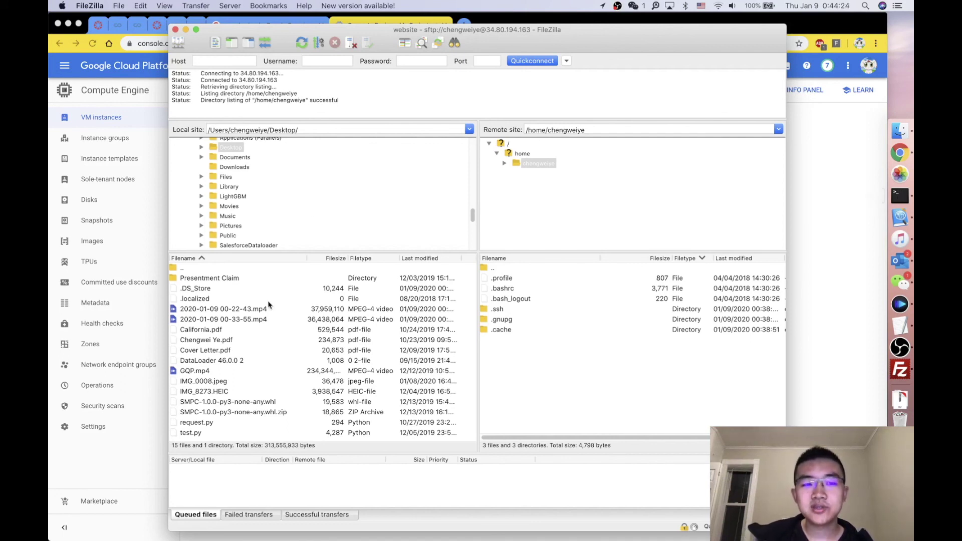
left_click(219, 300)
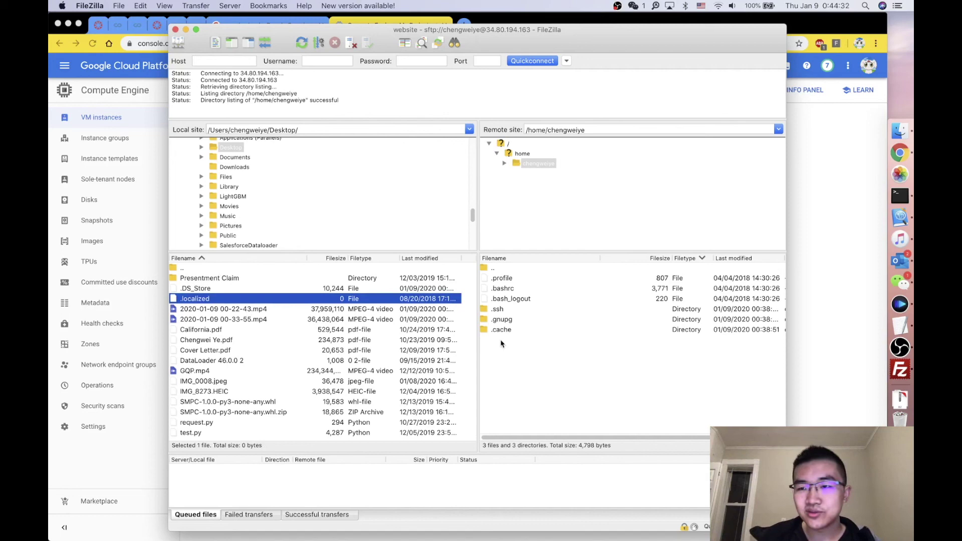
left_click(900, 195)
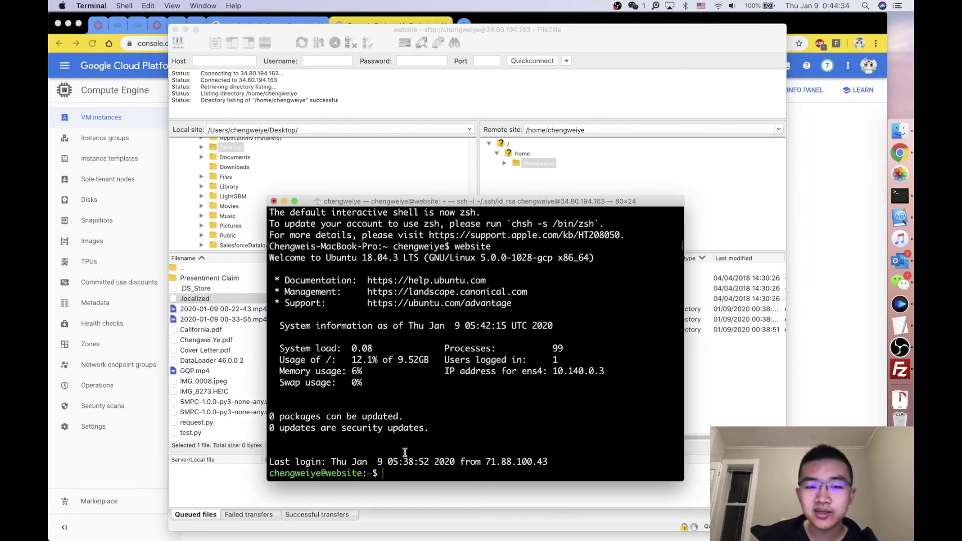
Step: Move the website SSH Terminal window left and slightly up beside FileZilla
left_click_drag(436, 200, 231, 201)
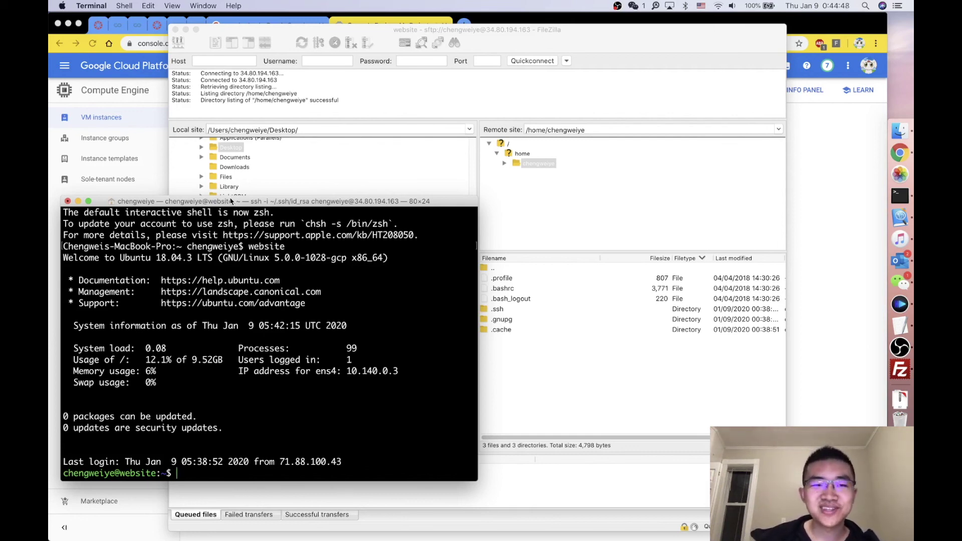
left_click_drag(231, 201, 232, 163)
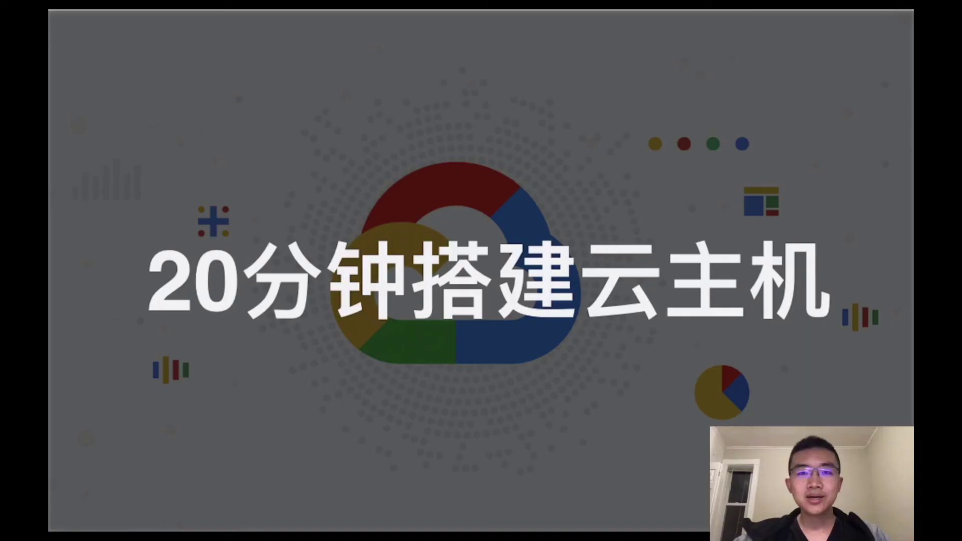